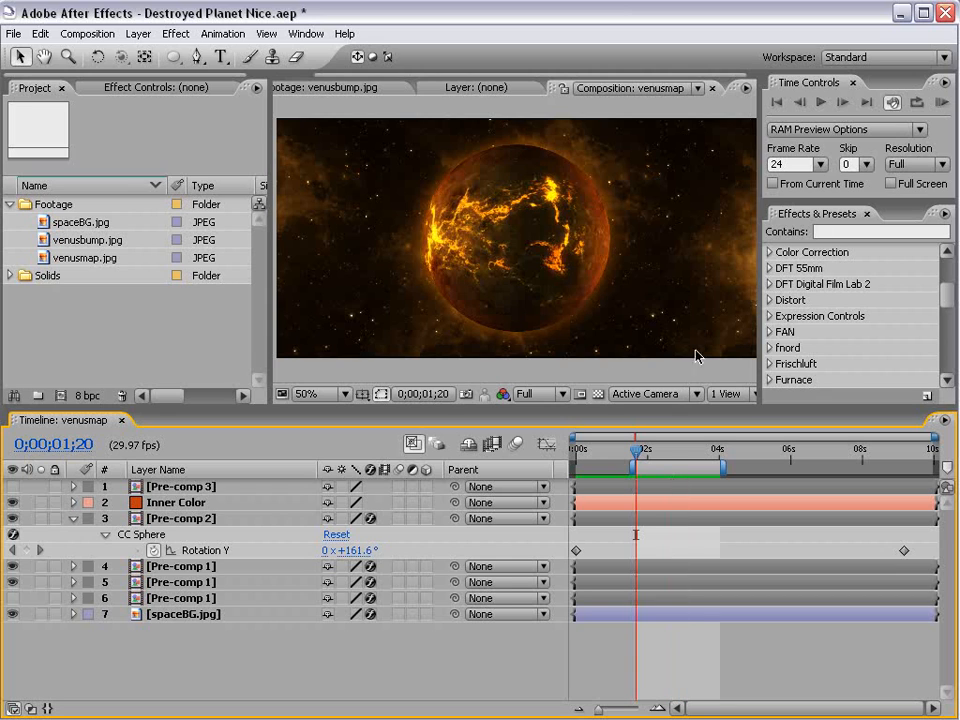
# Examine the finished planet animation through time, with and without the Pre-comp 3 layer visible.
pyautogui.moveTo(638, 452); pyautogui.dragTo(697, 460)
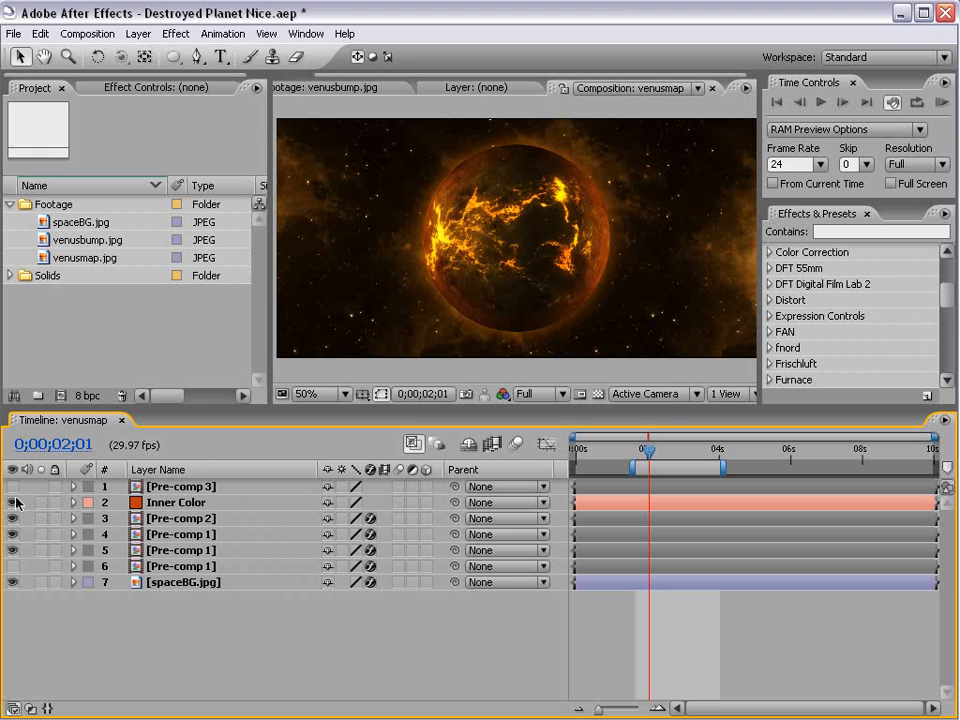
pyautogui.click(12, 486)
pyautogui.click(586, 452)
pyautogui.moveTo(588, 455); pyautogui.dragTo(673, 453)
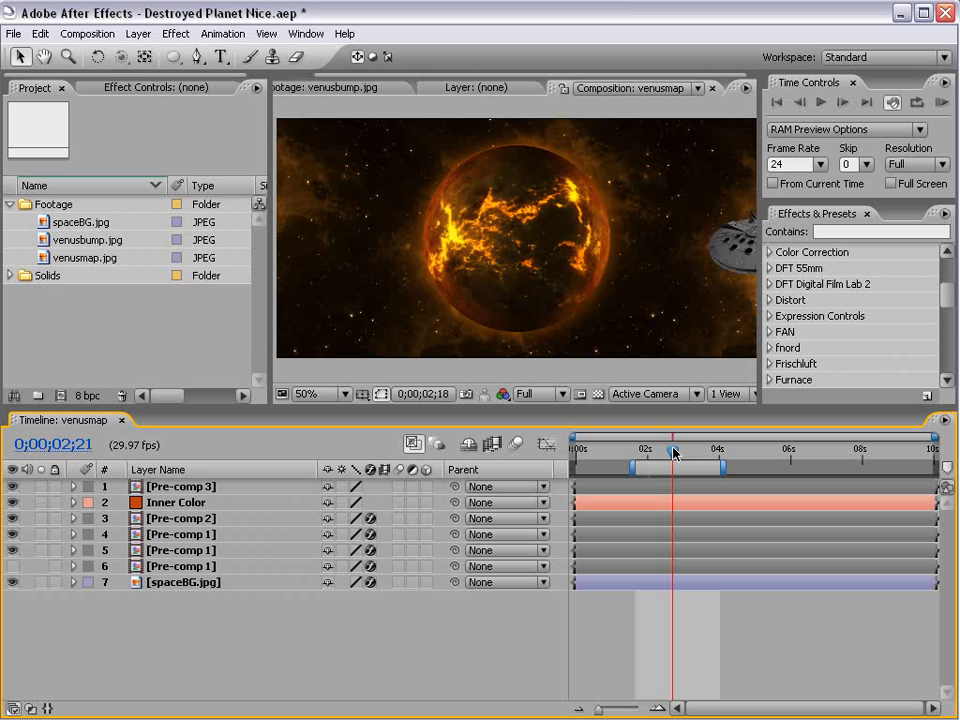
pyautogui.click(12, 487)
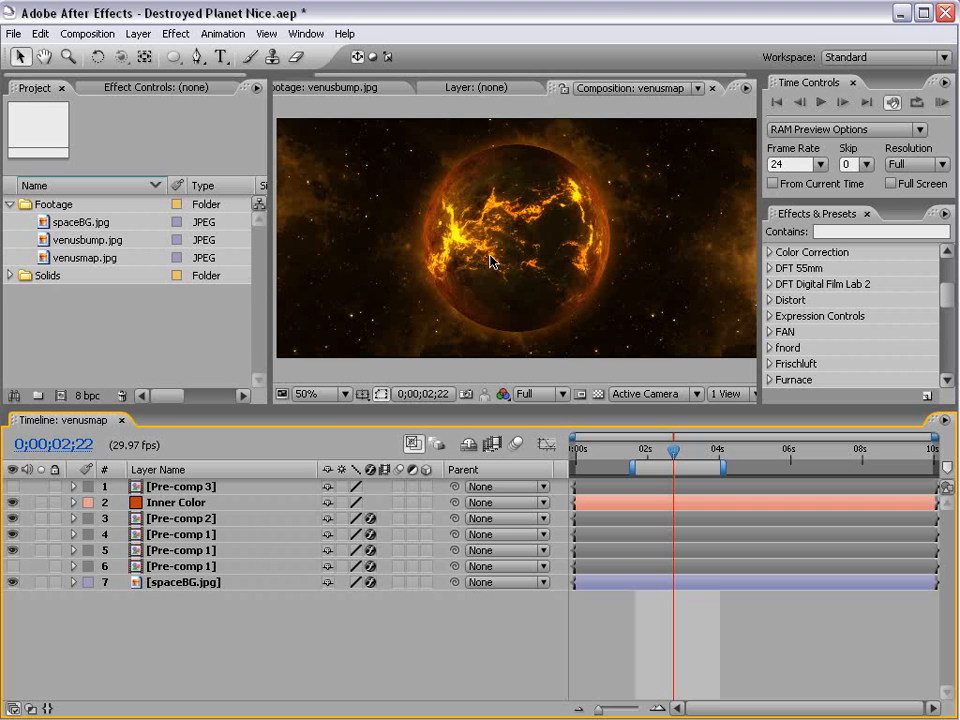
# Create a new composition from venusmap.jpg and move the current time to 0;00;00;06.
pyautogui.click(90, 258)
pyautogui.moveTo(92, 258); pyautogui.dragTo(60, 401)
pyautogui.moveTo(577, 469)
pyautogui.mouseDown()
pyautogui.moveTo(677, 455)
pyautogui.moveTo(584, 455)
pyautogui.mouseUp()
pyautogui.click(531, 272)
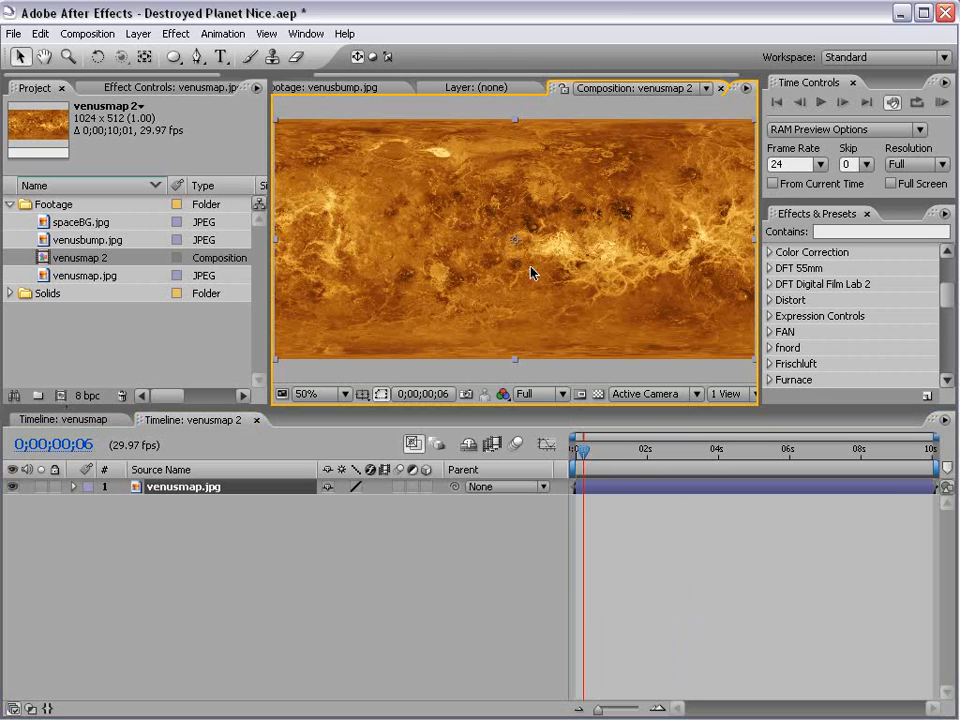
# Pre-compose the venusmap.jpg layer as "Map", moving all attributes into the new composition.
pyautogui.click(138, 34)
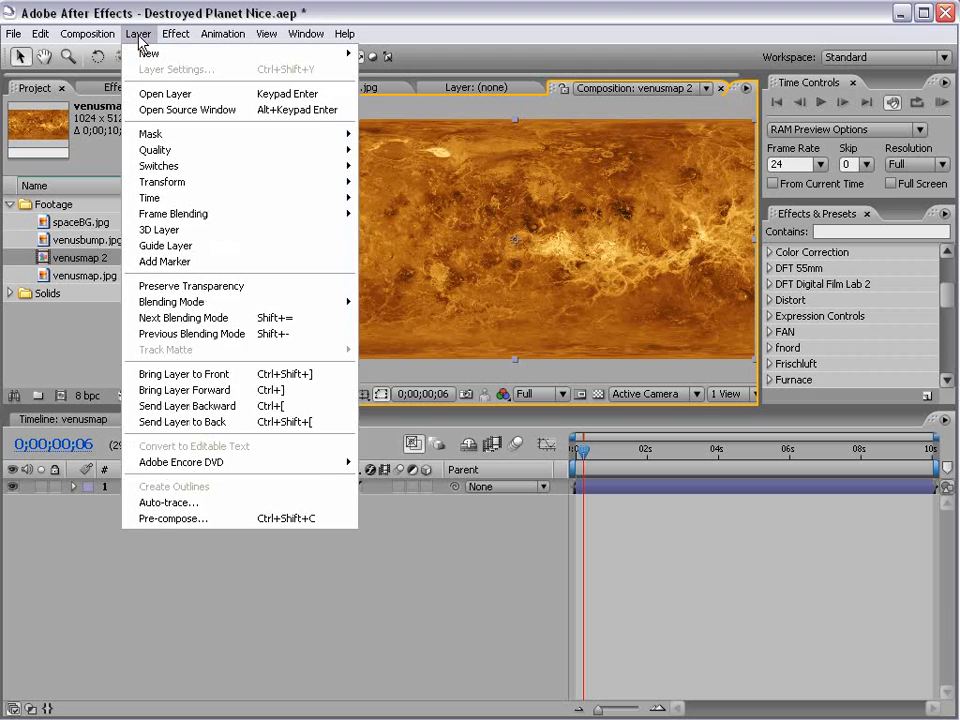
pyautogui.click(191, 520)
pyautogui.moveTo(578, 288); pyautogui.dragTo(332, 289)
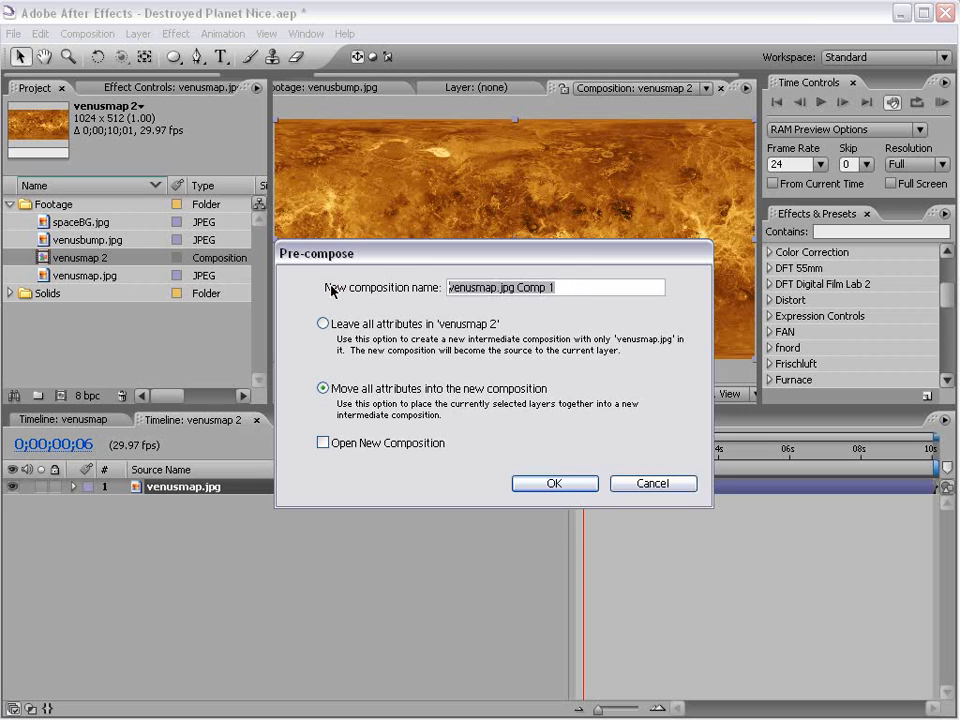
pyautogui.write('Map')
pyautogui.click(553, 483)
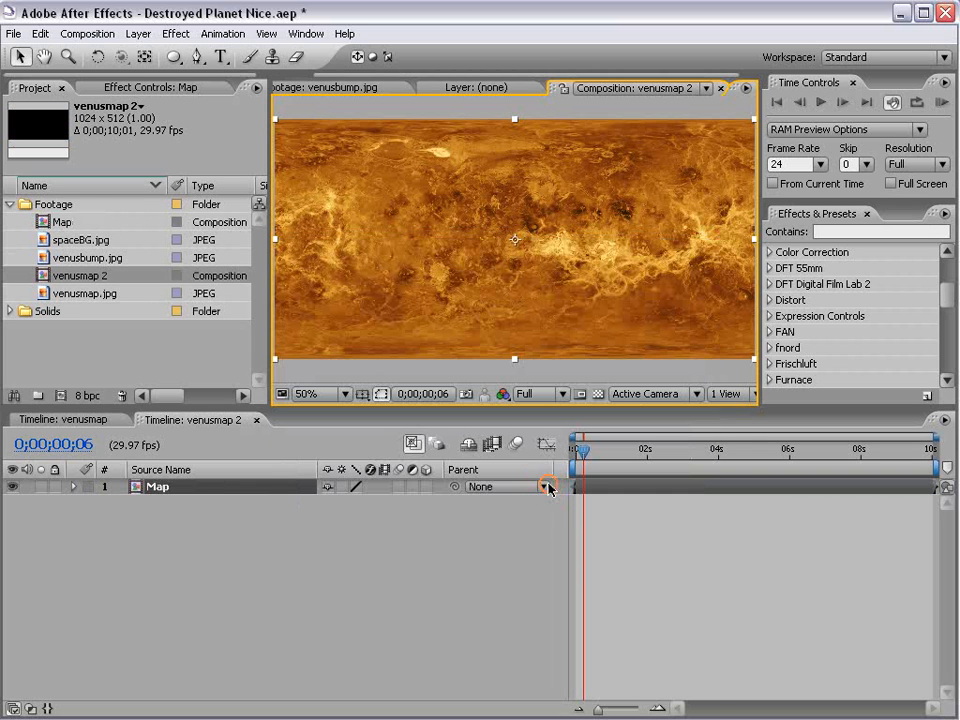
pyautogui.click(624, 532)
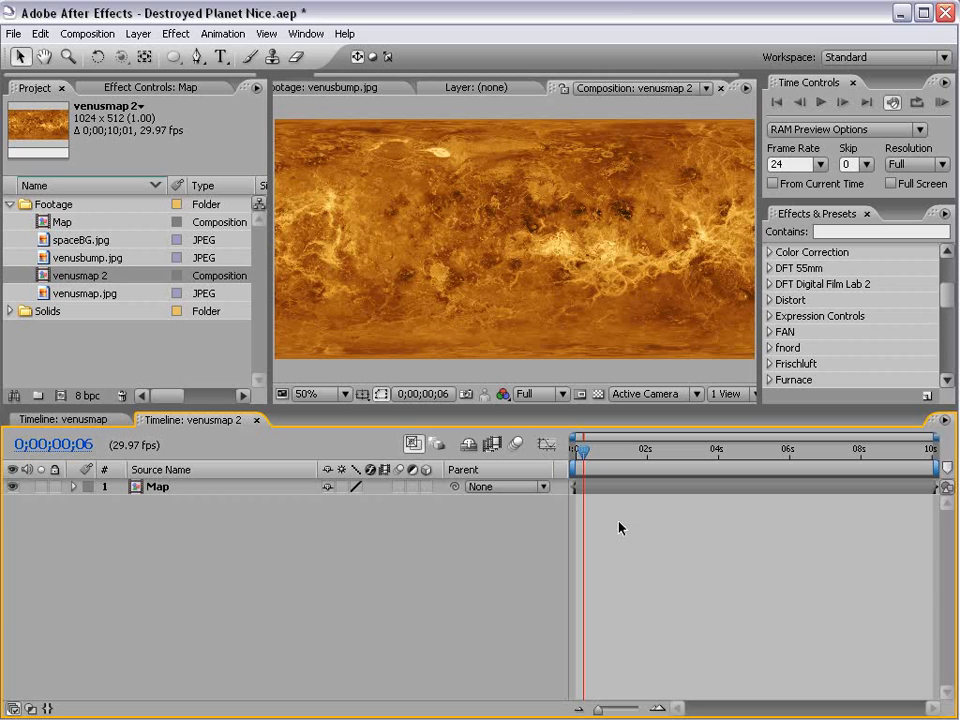
# Inside the Map composition, apply Hue/Saturation to venusmap.jpg with Master Saturation -42 and Master Lightness -48.
pyautogui.doubleClick(587, 489)
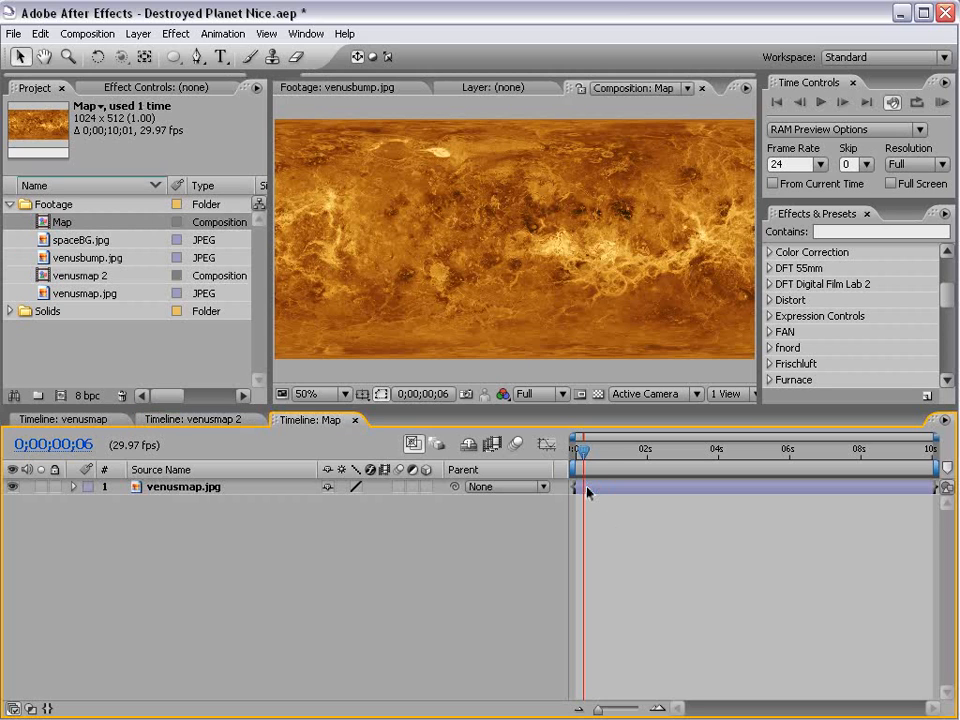
pyautogui.click(587, 489)
pyautogui.click(193, 419)
pyautogui.click(295, 419)
pyautogui.click(598, 488)
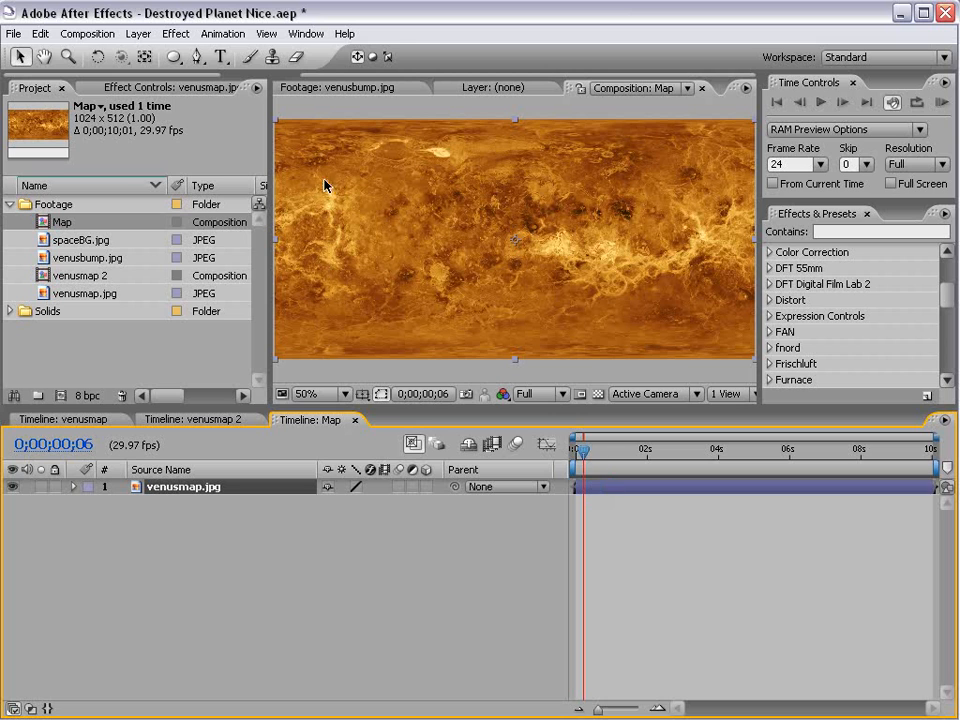
pyautogui.click(175, 33)
pyautogui.moveTo(213, 224)
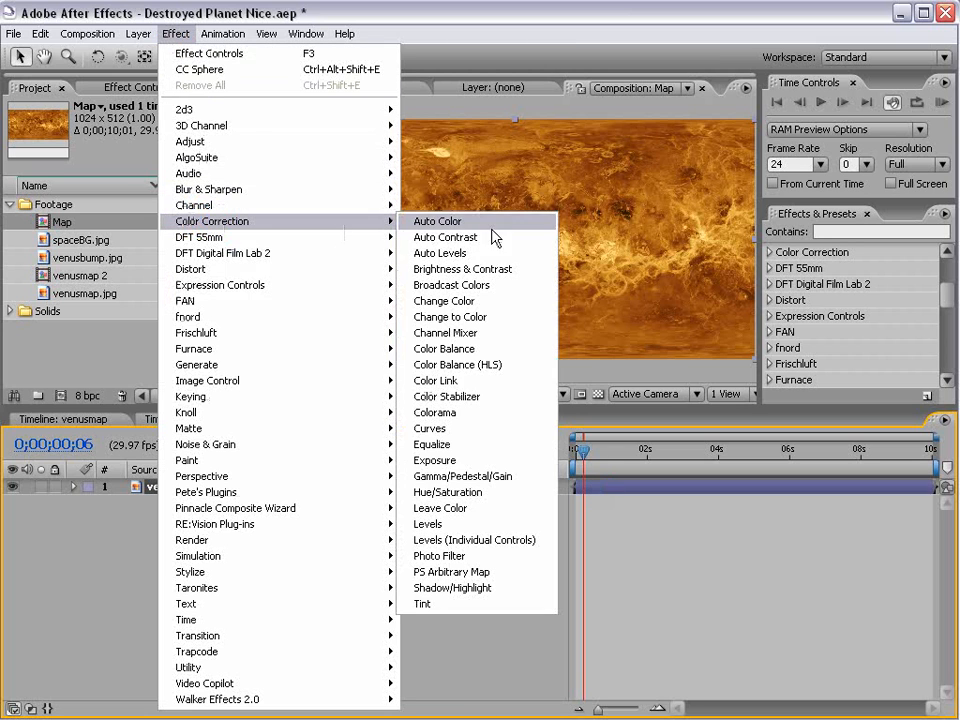
pyautogui.click(485, 494)
pyautogui.moveTo(142, 314); pyautogui.dragTo(107, 315)
pyautogui.moveTo(145, 353); pyautogui.dragTo(100, 351)
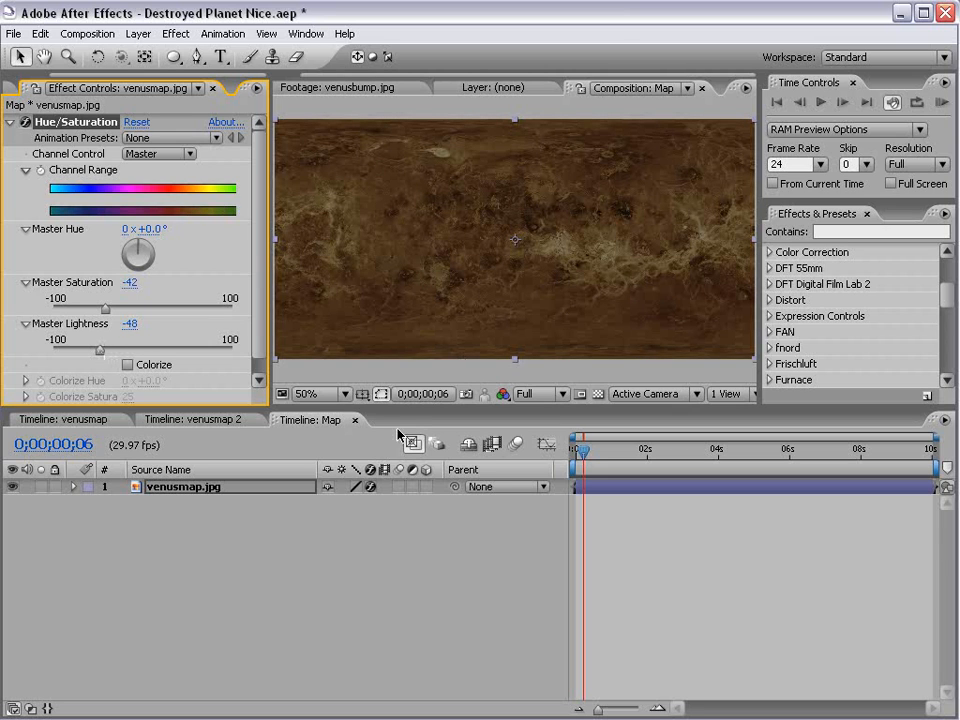
# Find the CC Sphere effect and apply it to the Map layer in the venusmap 2 composition.
pyautogui.click(193, 420)
pyautogui.click(371, 349)
pyautogui.click(838, 232)
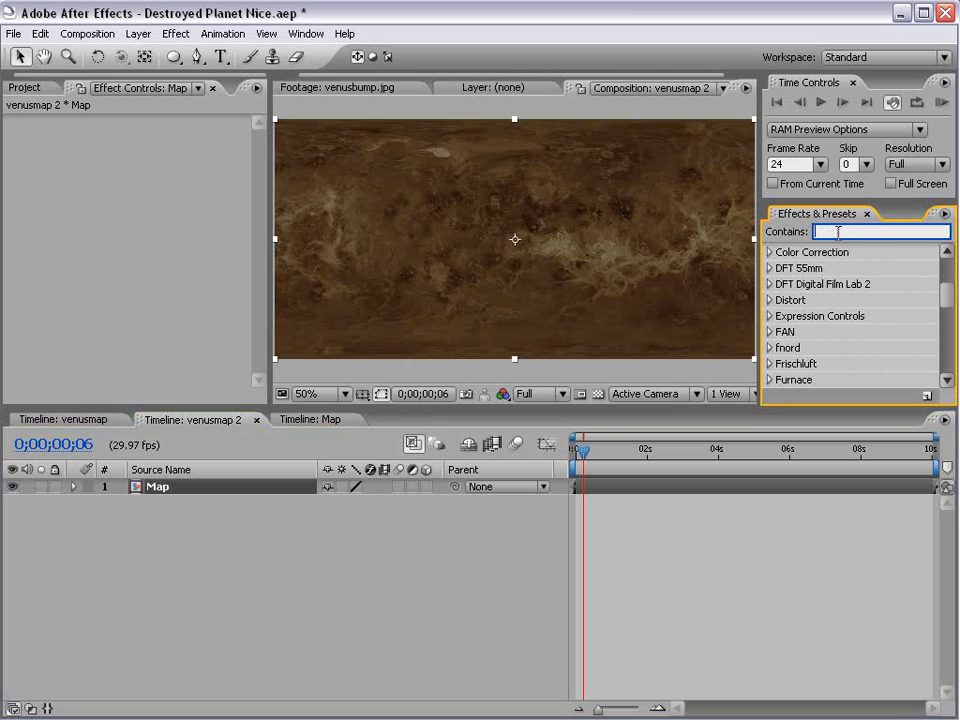
pyautogui.write('cc sph')
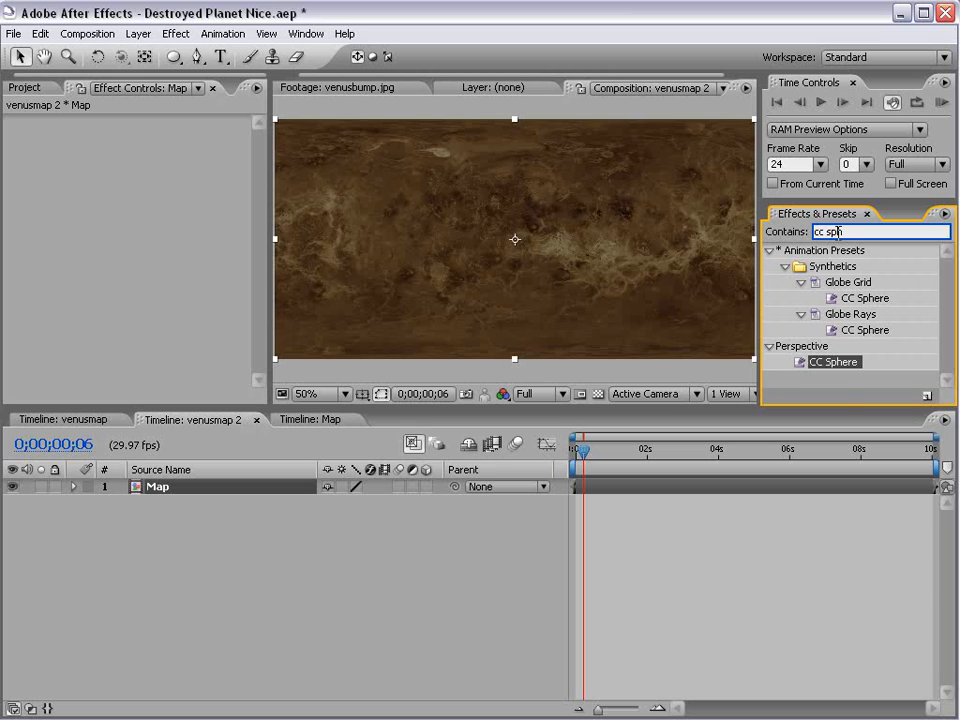
pyautogui.click(834, 364)
pyautogui.moveTo(833, 365); pyautogui.dragTo(546, 488)
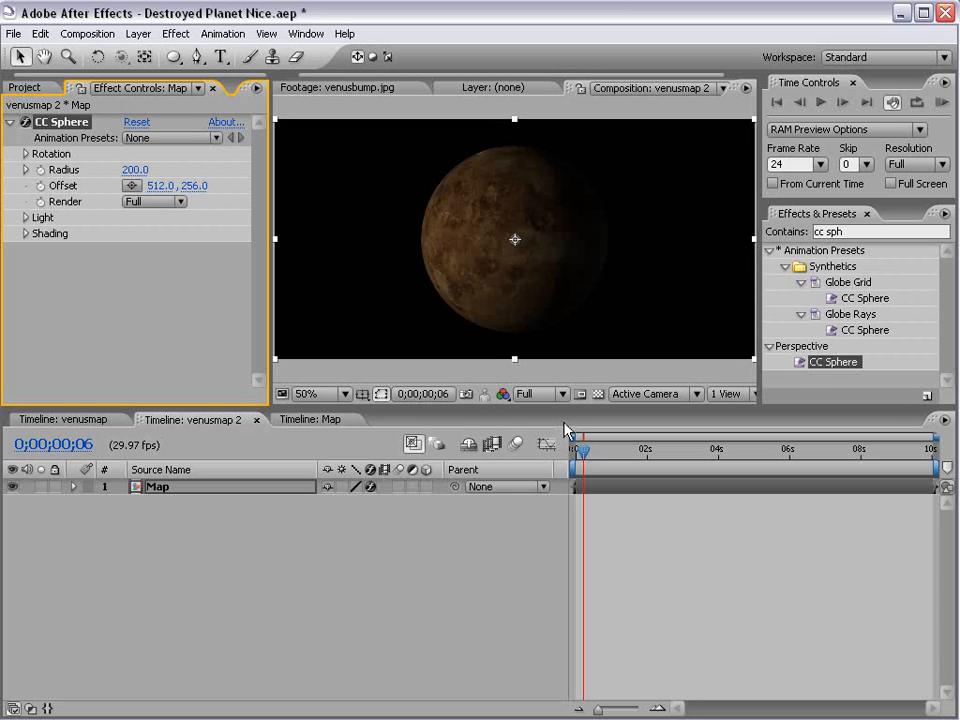
# Duplicate the Map layer and set the copy's CC Sphere light direction to +88°, light height to -2 and light intensity to 140.
pyautogui.click(220, 540)
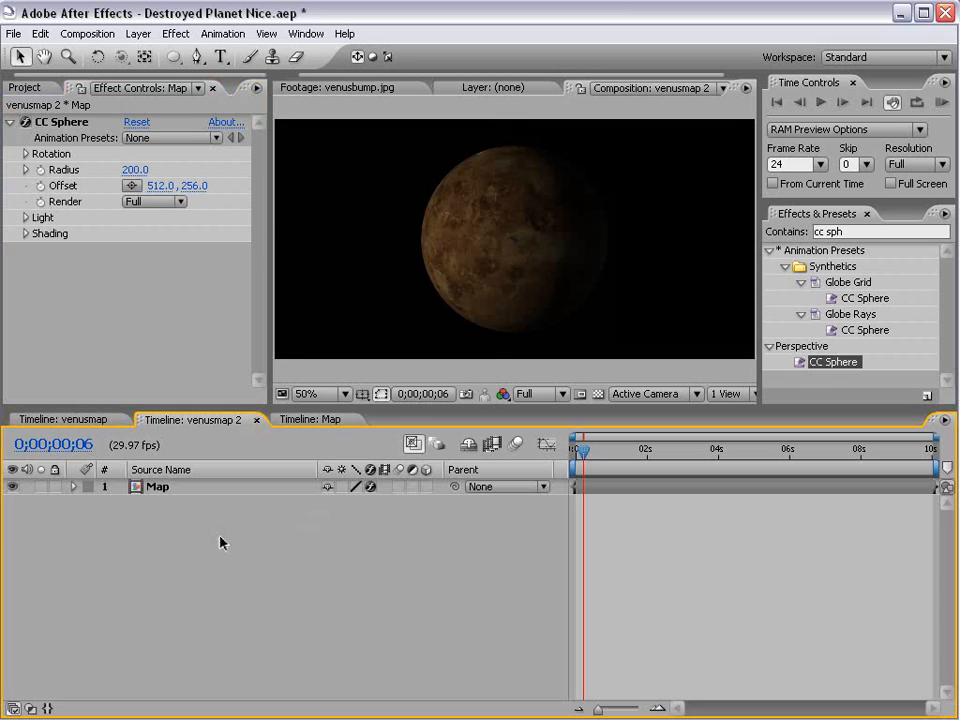
pyautogui.click(166, 487)
pyautogui.hotkey('ctrl', 'd')
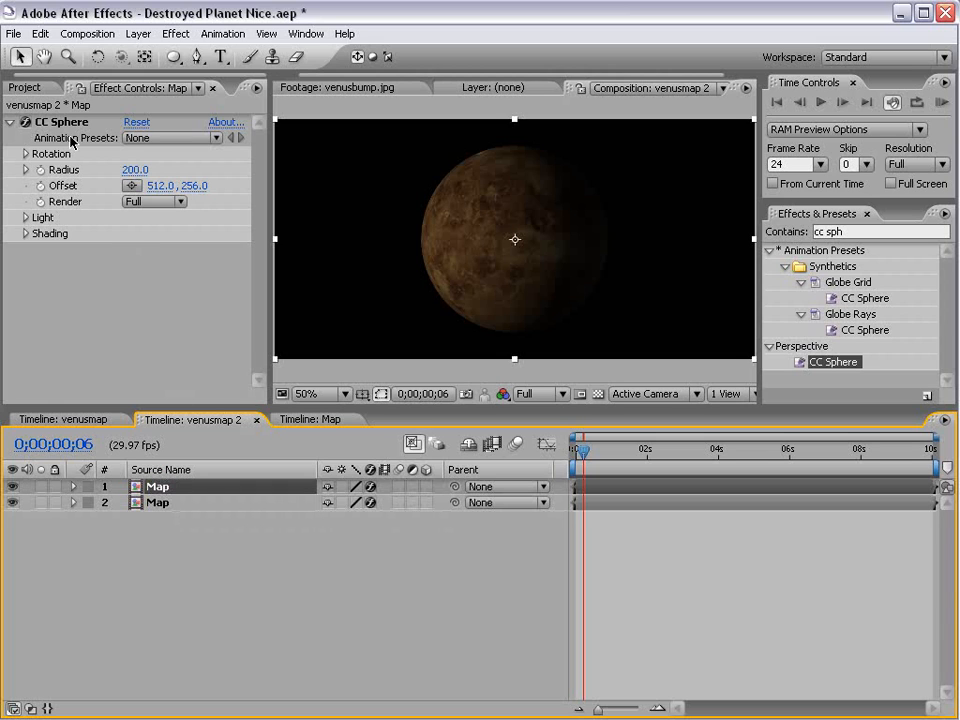
pyautogui.click(25, 218)
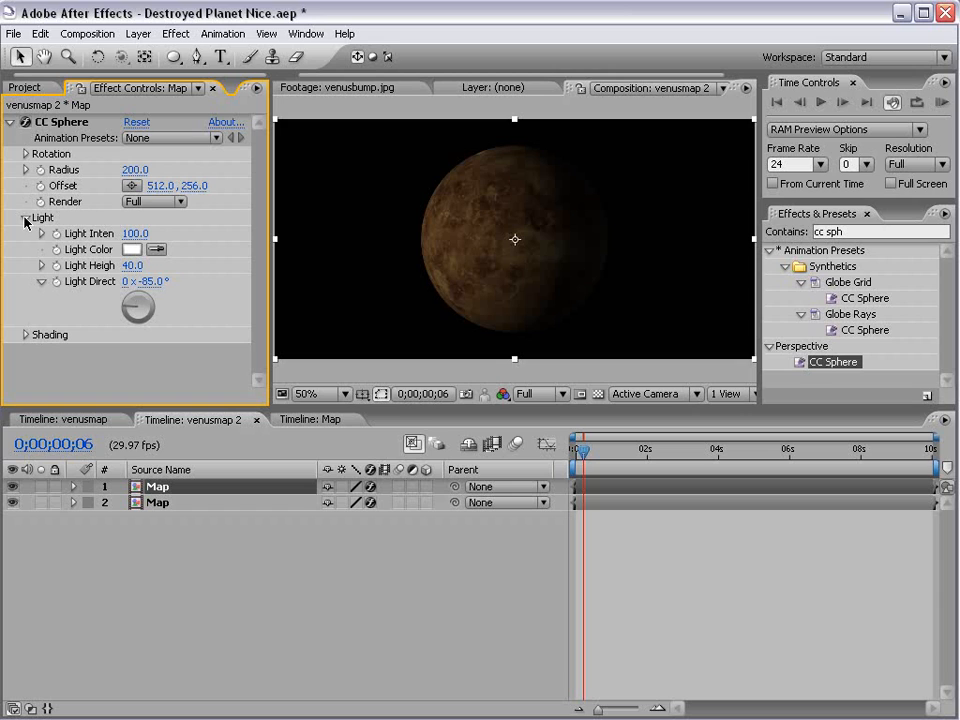
pyautogui.click(154, 312)
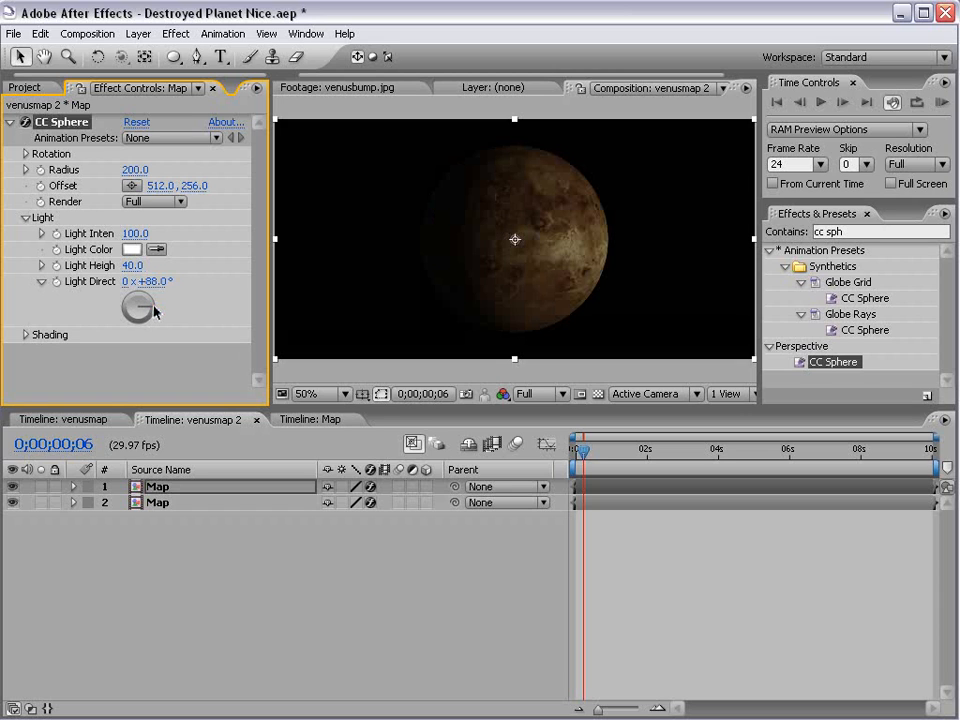
pyautogui.moveTo(129, 266); pyautogui.dragTo(68, 200)
pyautogui.moveTo(148, 235); pyautogui.dragTo(175, 229)
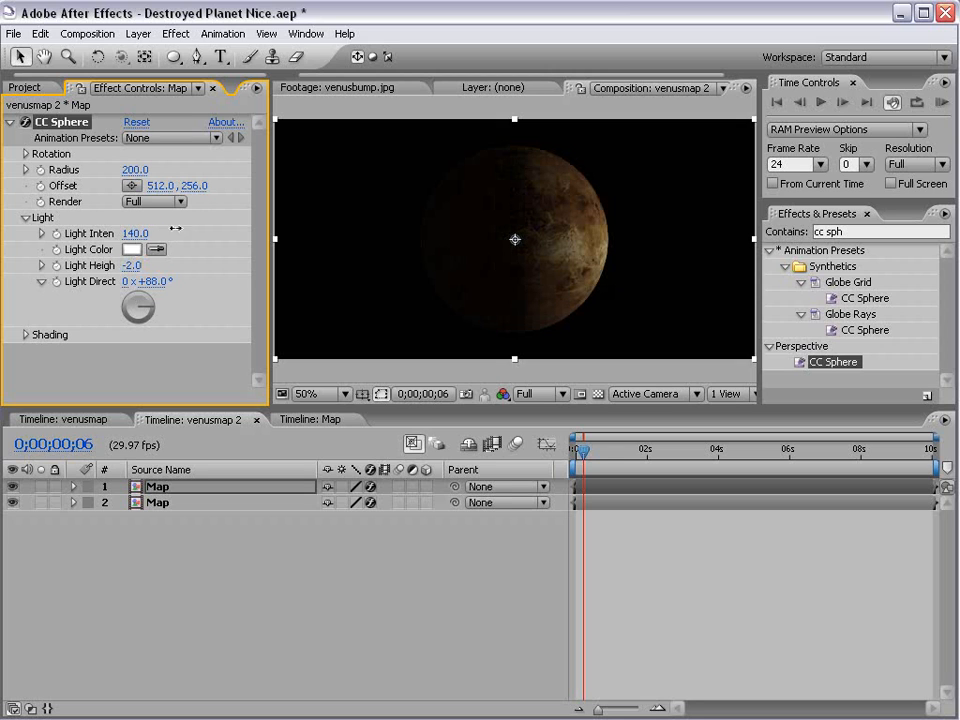
# Set the upper Map layer's blending mode to Screen and its CC Sphere light height to -40.
pyautogui.click(190, 488)
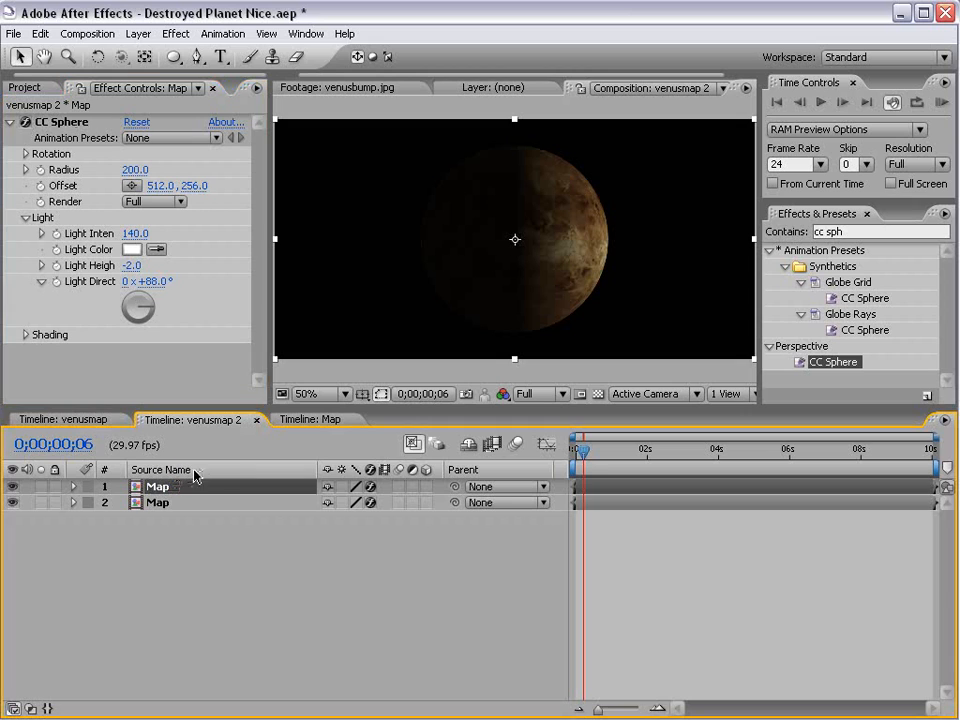
pyautogui.press('F4')
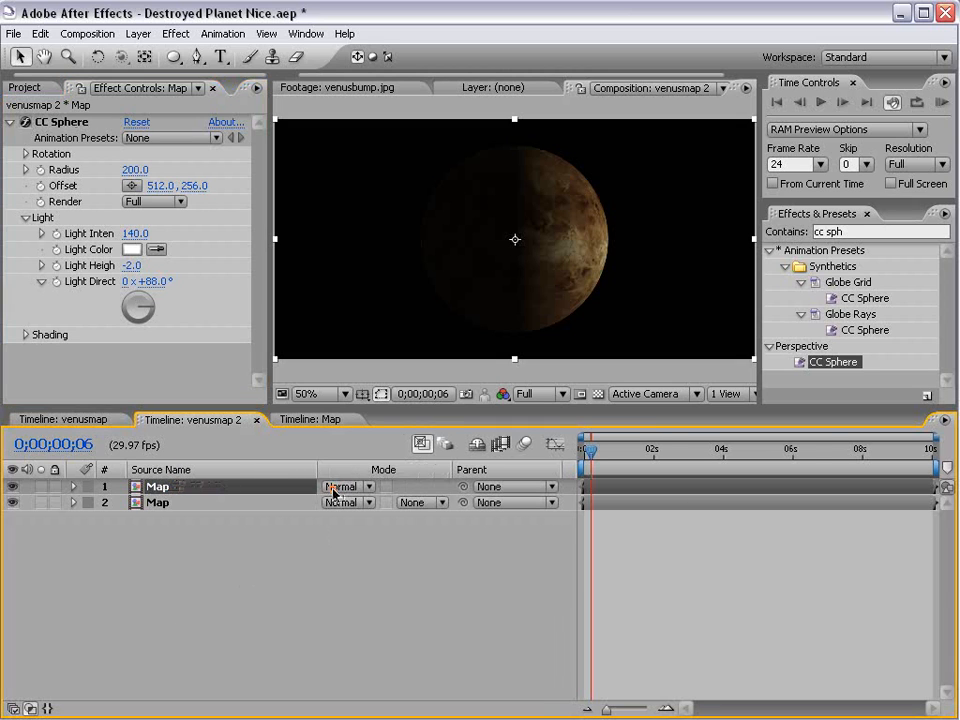
pyautogui.click(340, 487)
pyautogui.click(368, 668)
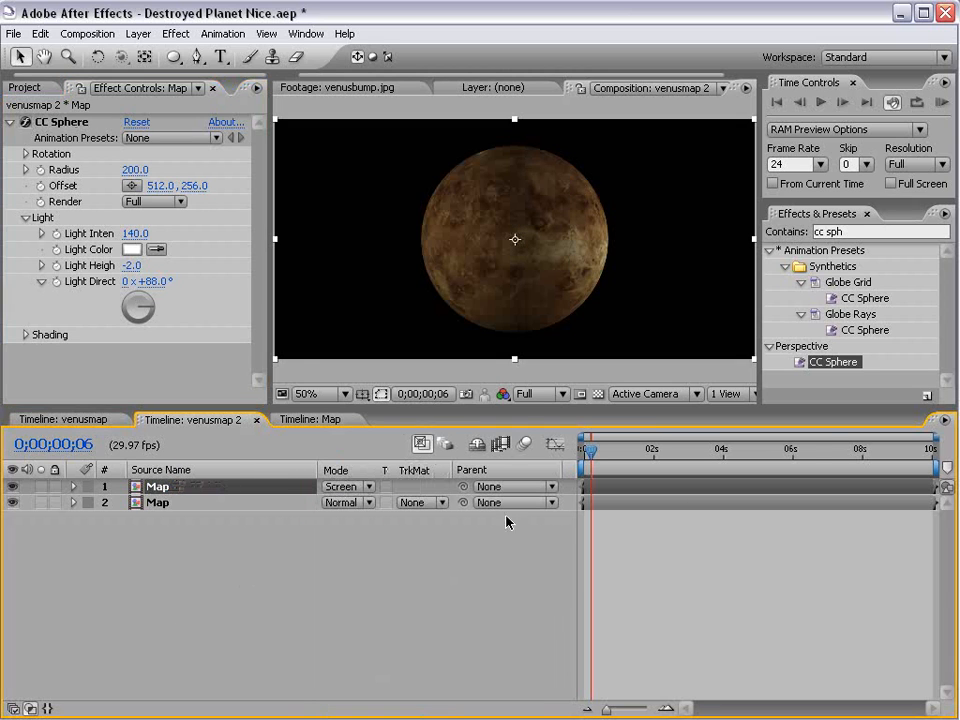
pyautogui.moveTo(133, 268); pyautogui.dragTo(97, 265)
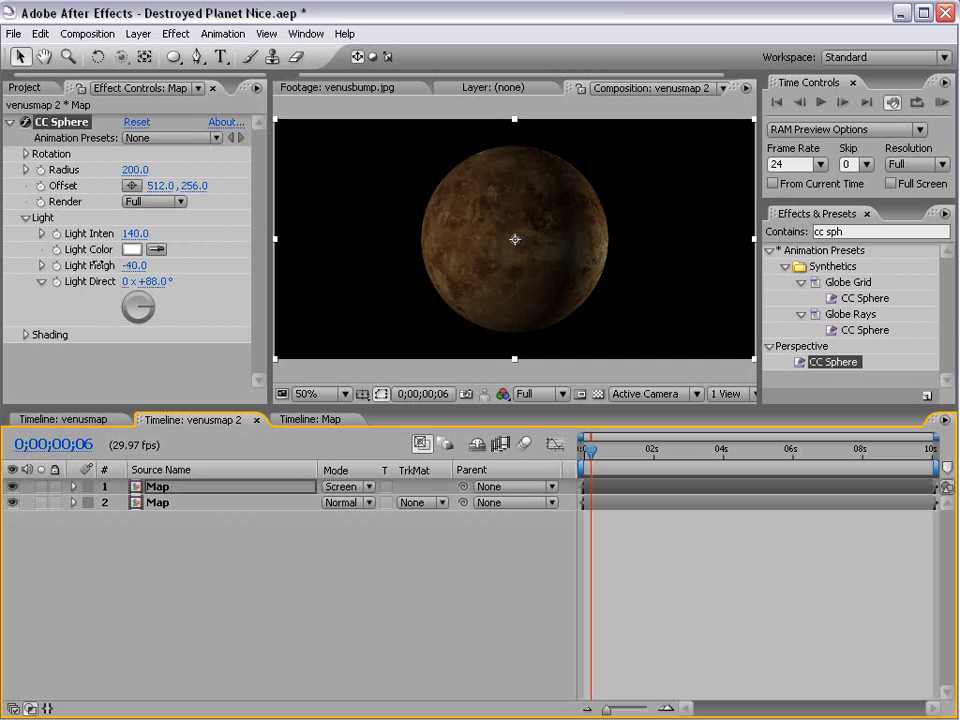
pyautogui.click(688, 616)
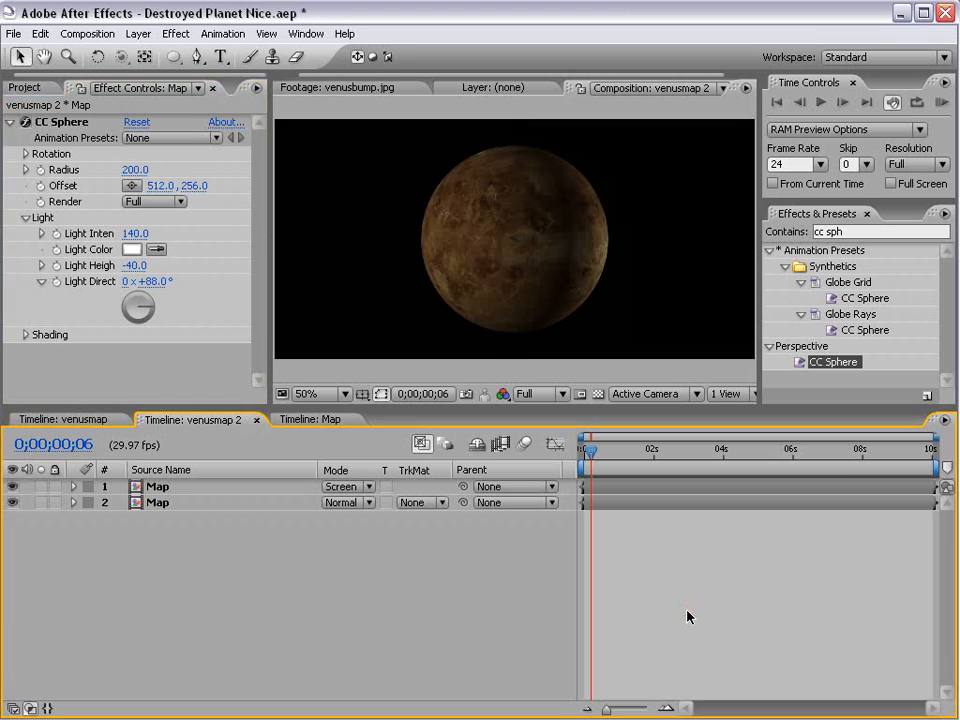
# Add spaceBG.jpg to the venusmap 2 composition beneath both Map layers and move the current time to 0;00;00;10.
pyautogui.click(25, 87)
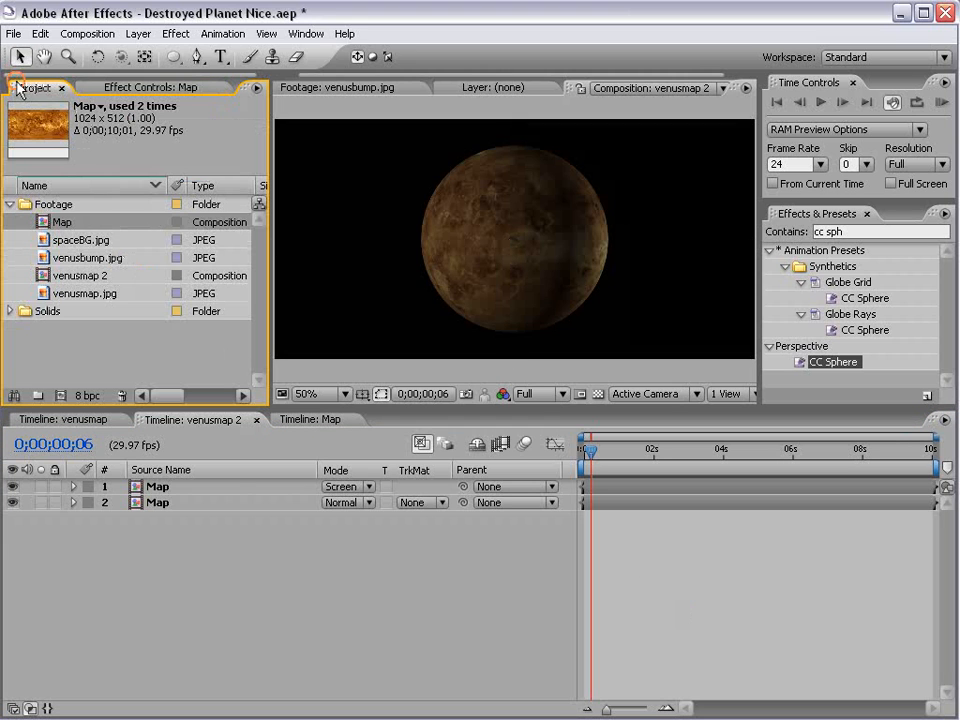
pyautogui.click(43, 241)
pyautogui.moveTo(43, 241); pyautogui.dragTo(570, 521)
pyautogui.moveTo(593, 452)
pyautogui.mouseDown()
pyautogui.moveTo(618, 452)
pyautogui.moveTo(595, 452)
pyautogui.mouseUp()
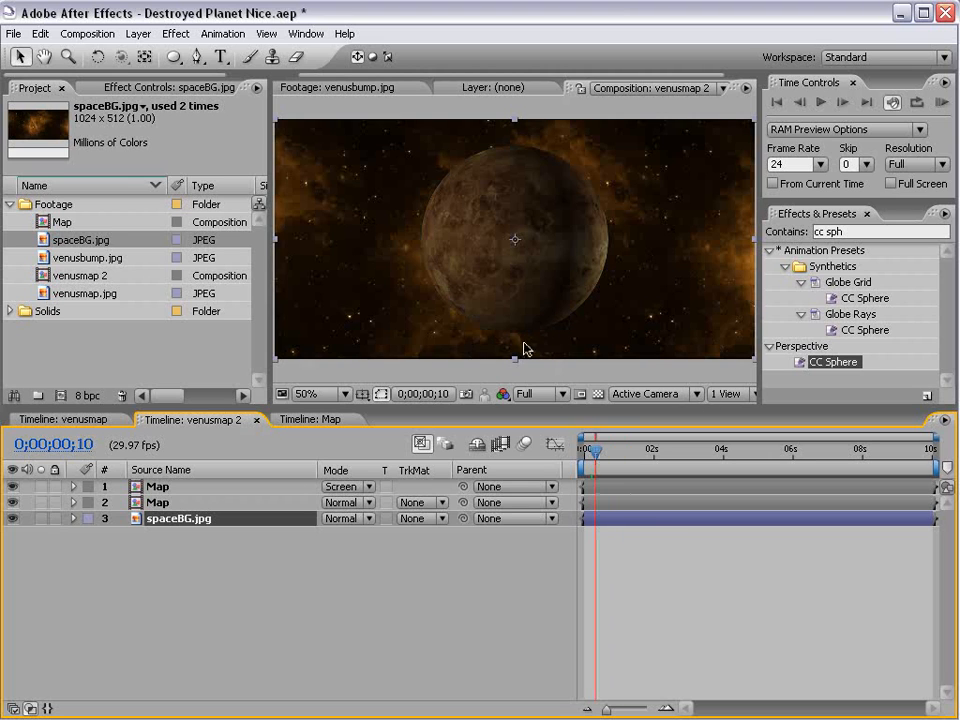
# Add venusbump.jpg above venusmap.jpg in the Map composition and apply the Invert effect to it.
pyautogui.click(303, 420)
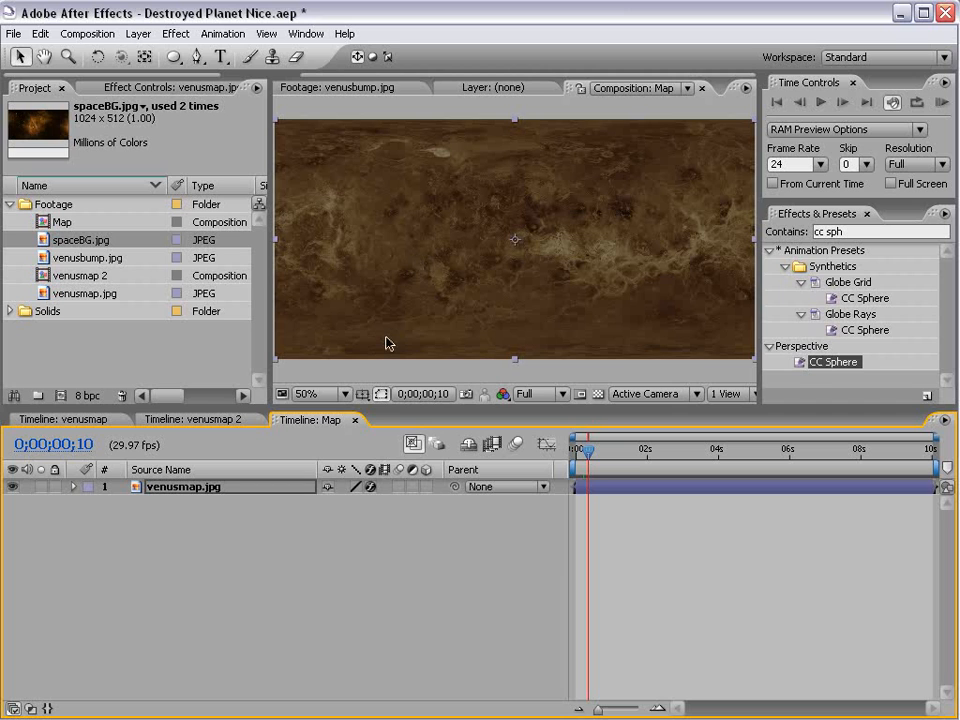
pyautogui.click(98, 259)
pyautogui.moveTo(86, 258); pyautogui.dragTo(518, 245)
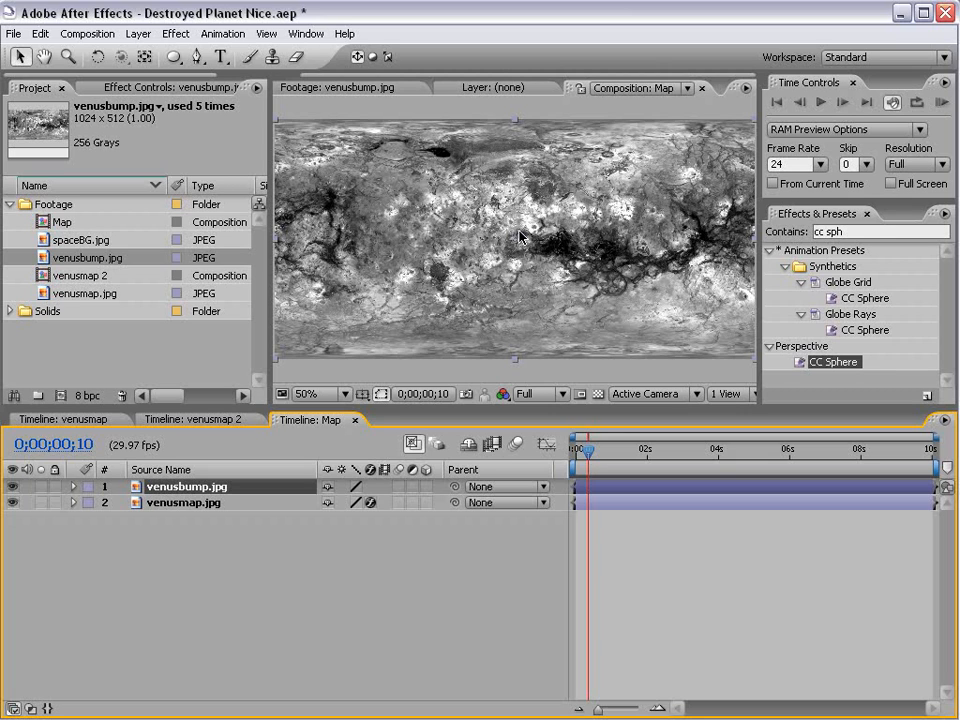
pyautogui.click(176, 33)
pyautogui.moveTo(307, 208)
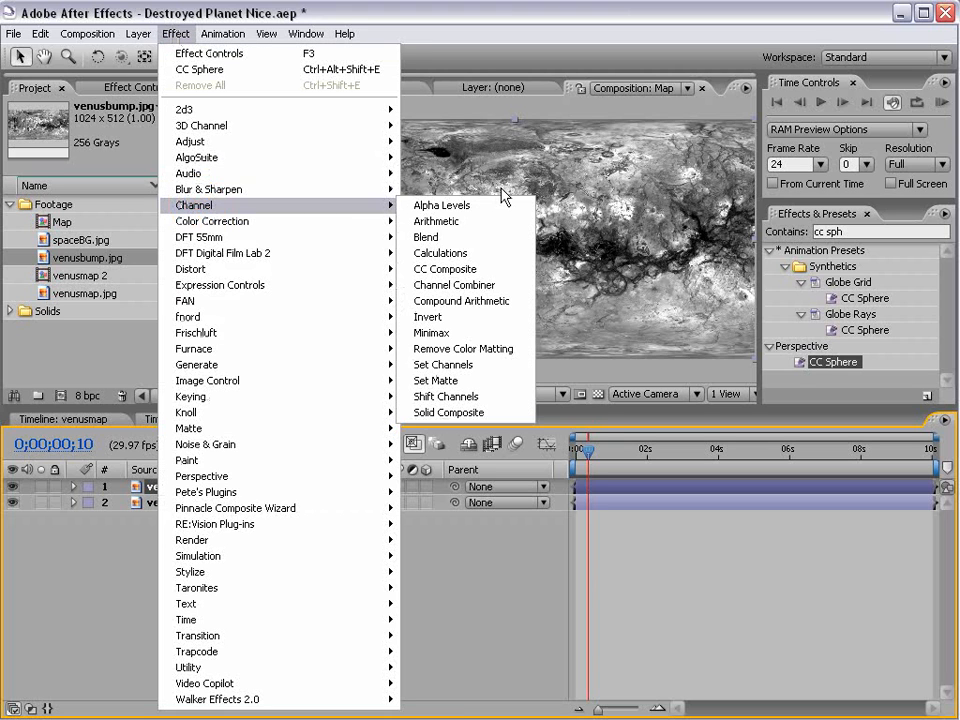
pyautogui.click(470, 316)
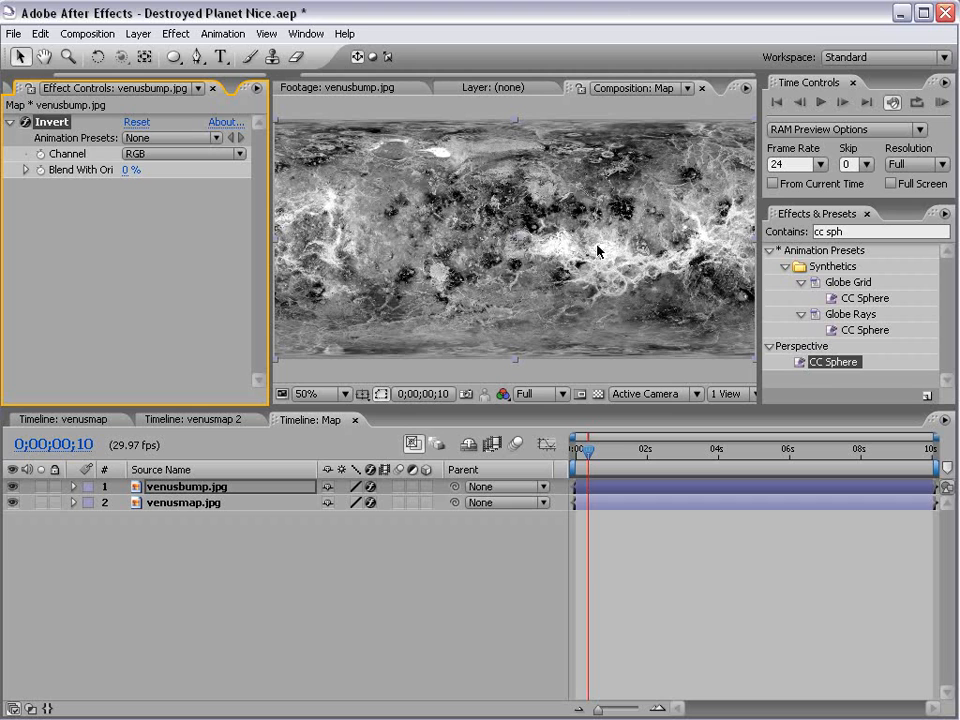
# Apply Curves to venusbump.jpg and pull the RGB curve far down in the highlights to crush the darker tones to black.
pyautogui.click(176, 33)
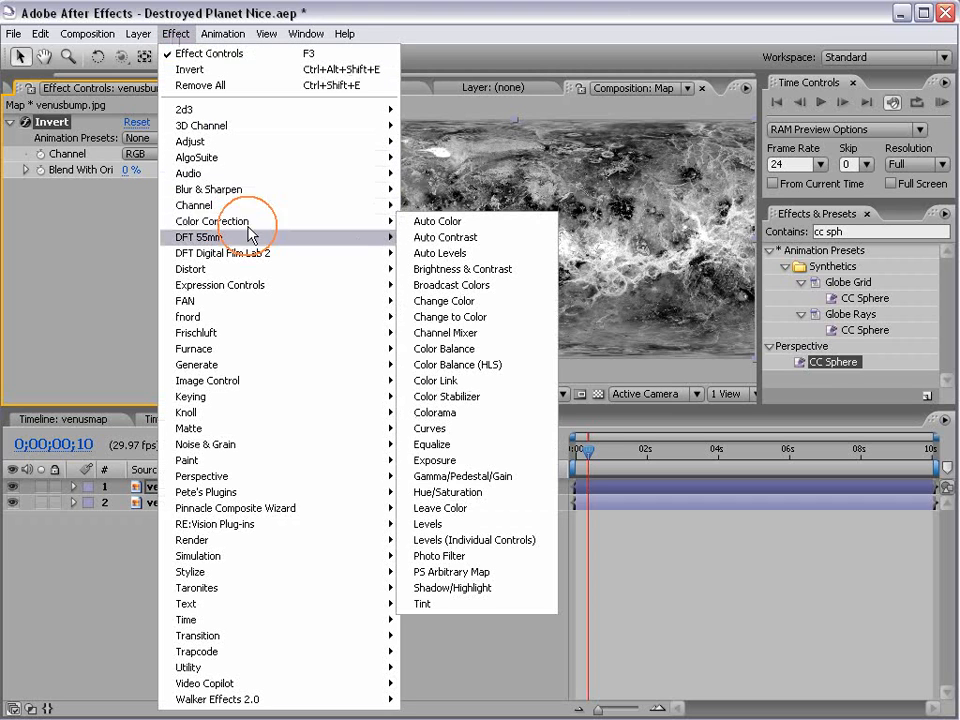
pyautogui.click(456, 428)
pyautogui.moveTo(101, 334); pyautogui.dragTo(173, 350)
pyautogui.scroll(1, 494, 263)
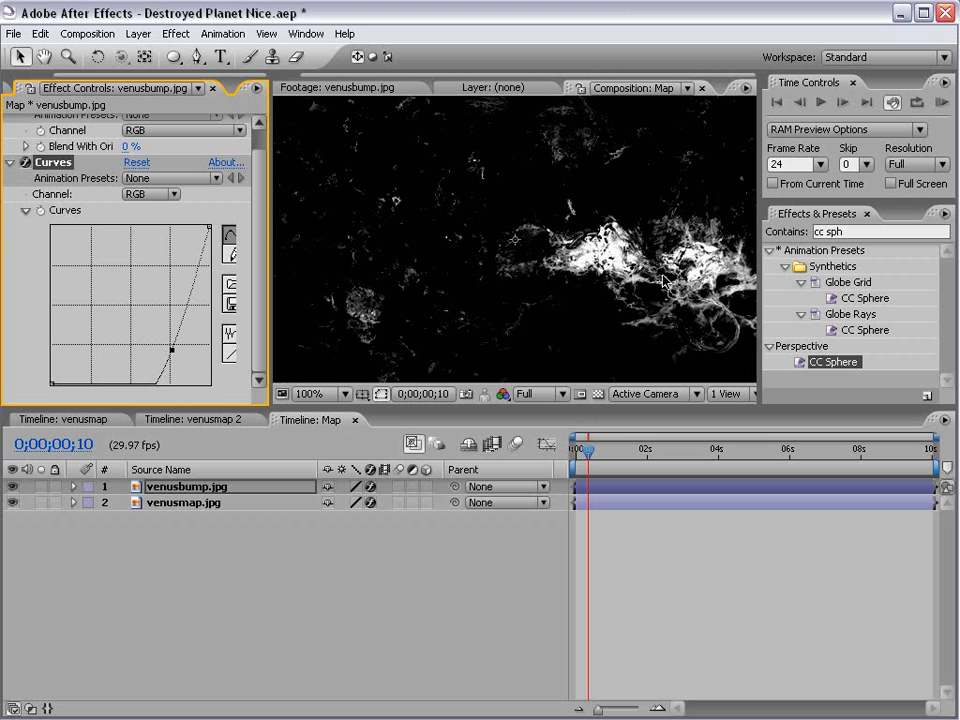
pyautogui.scroll(-1, 688, 275)
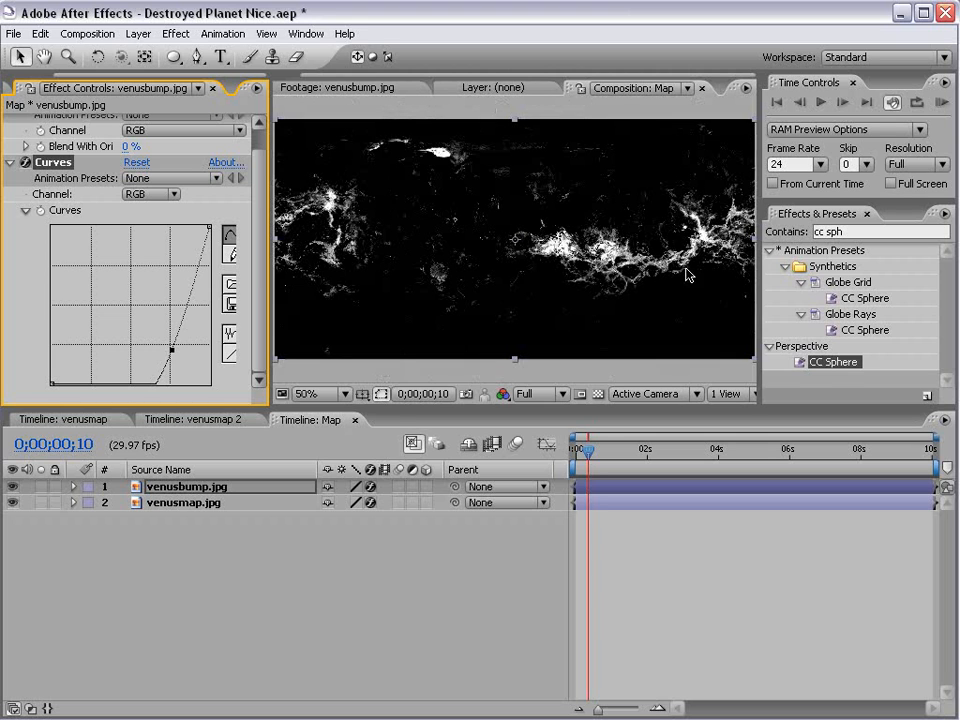
# Apply the Tint effect to venusbump.jpg in the Map composition and set Map White To to a bright orange.
pyautogui.click(178, 33)
pyautogui.click(228, 222)
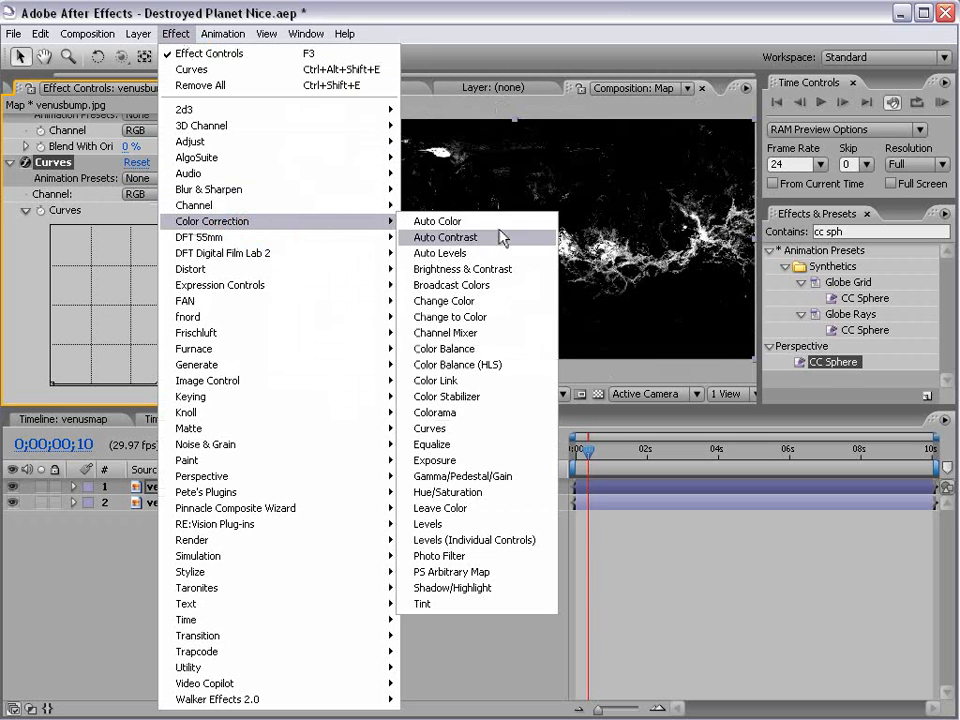
pyautogui.click(420, 544)
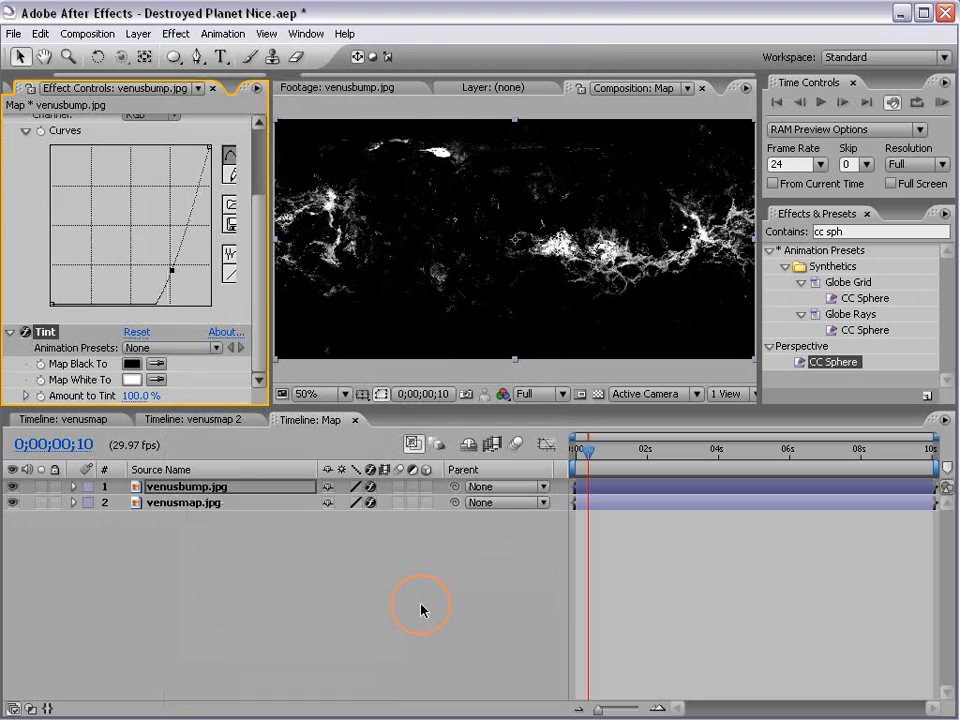
pyautogui.click(131, 380)
pyautogui.moveTo(647, 660); pyautogui.dragTo(647, 671)
pyautogui.moveTo(615, 570); pyautogui.dragTo(667, 435)
pyautogui.click(785, 452)
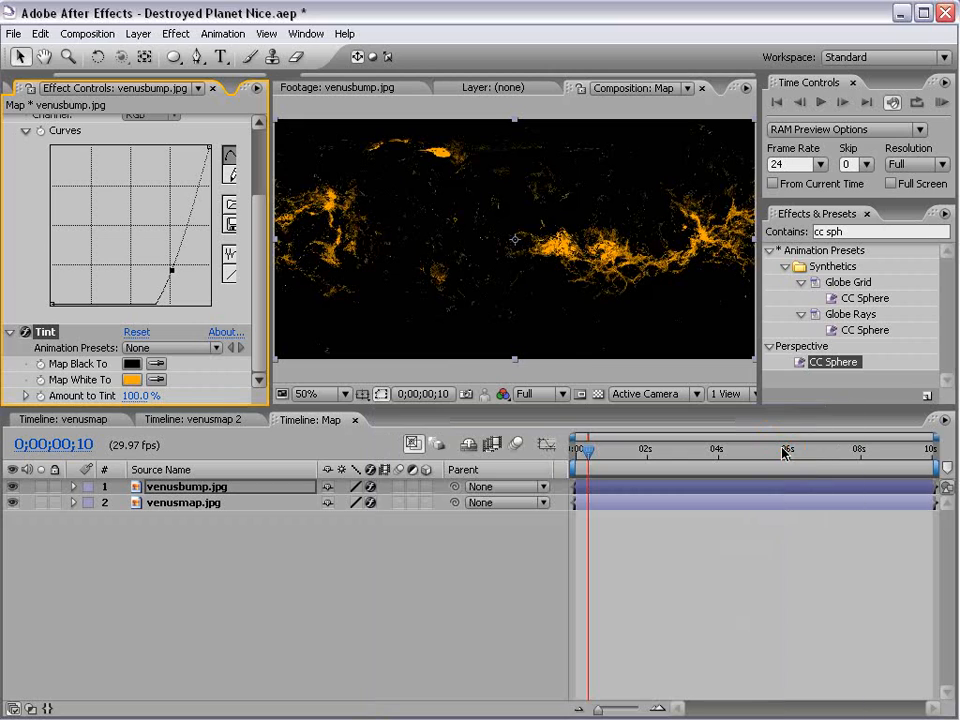
pyautogui.click(622, 525)
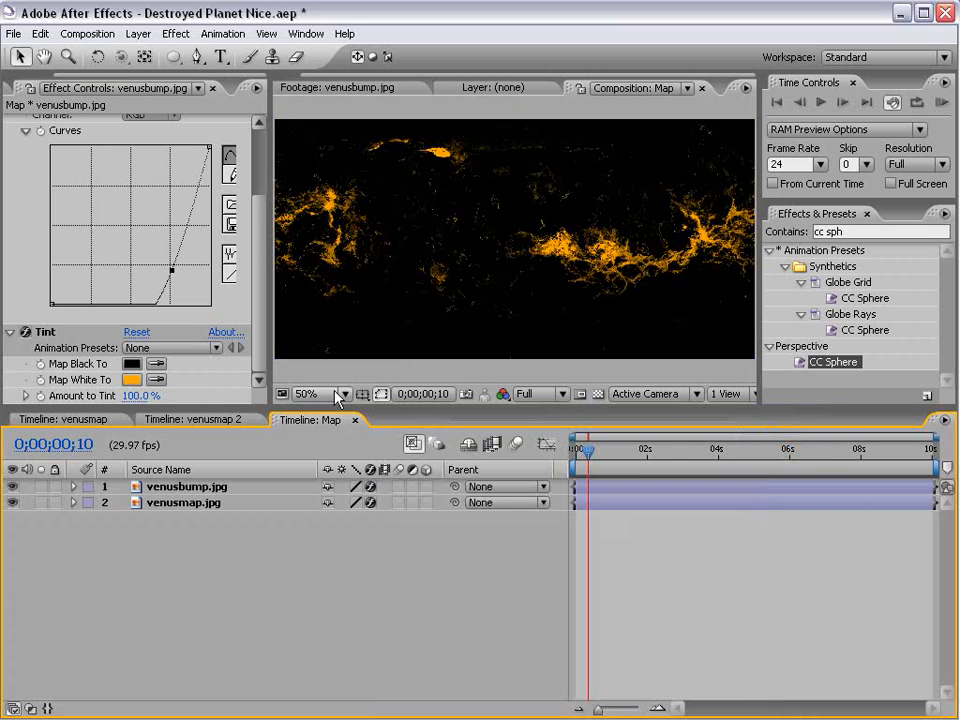
# Set the blending mode of venusbump.jpg in the Map composition to Screen.
pyautogui.click(222, 488)
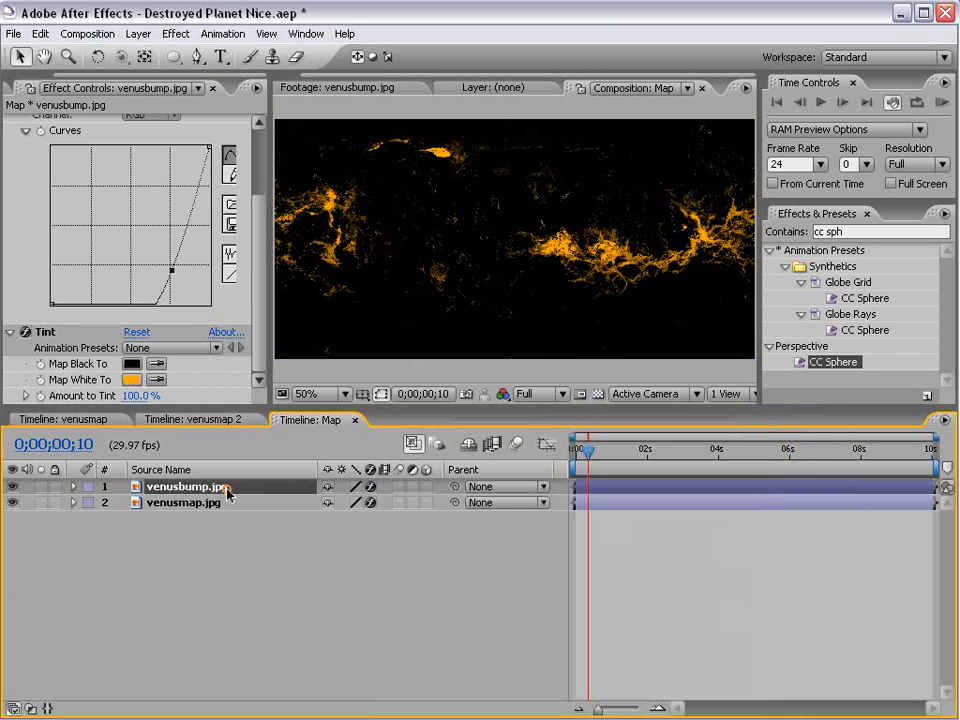
pyautogui.press('F4')
pyautogui.click(340, 487)
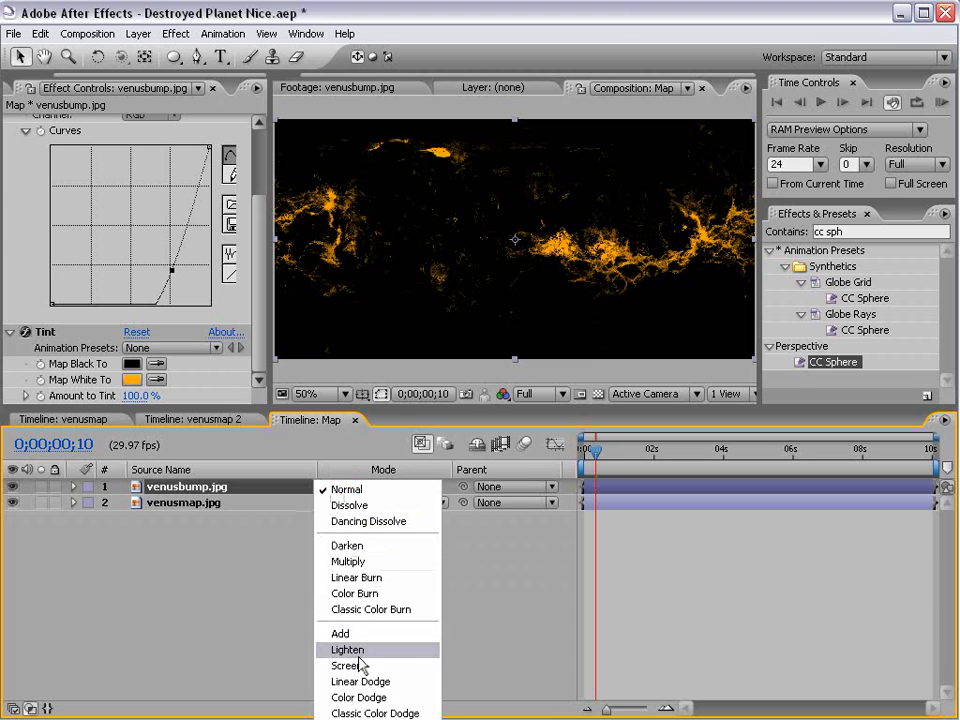
pyautogui.click(360, 665)
pyautogui.click(311, 596)
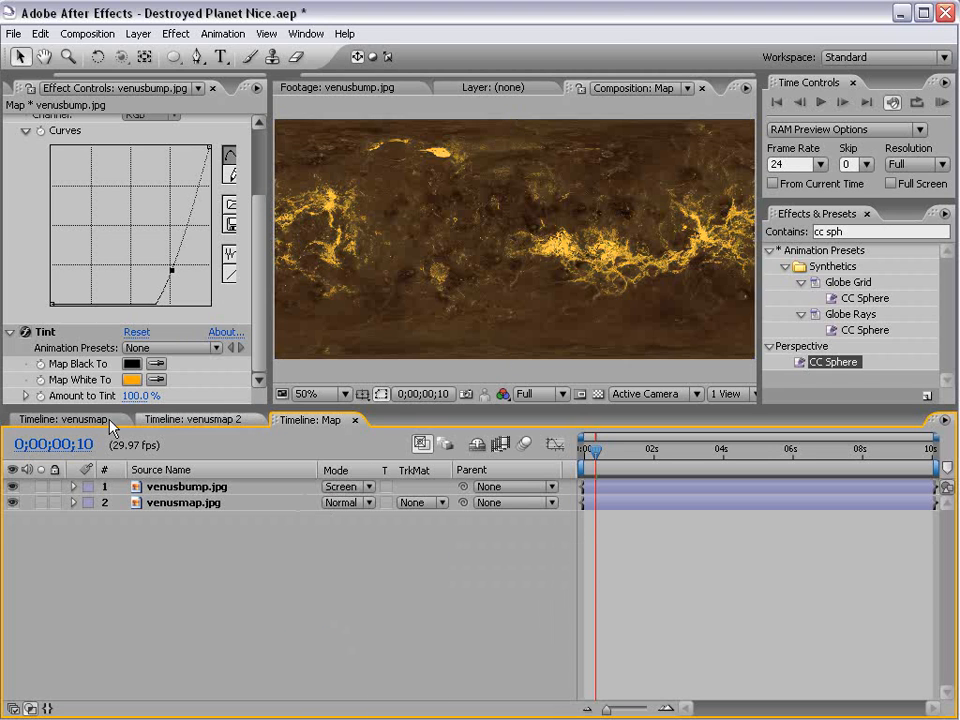
# Move the current time of the venusmap 2 composition to 0;00;00;00 and inspect the lava areas on the planet at 100% magnification.
pyautogui.click(176, 420)
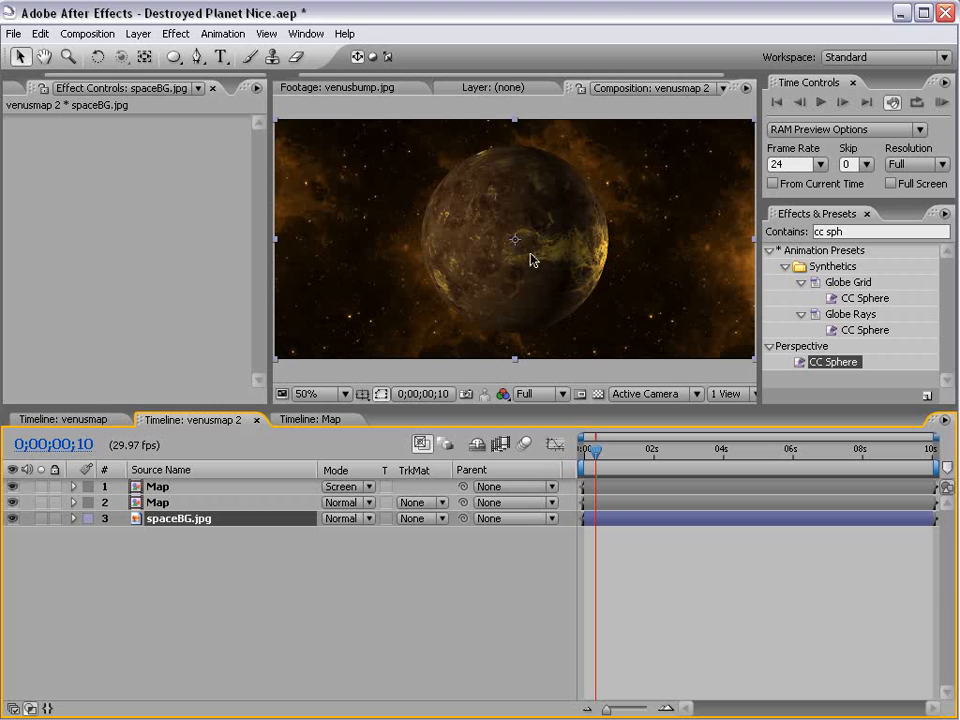
pyautogui.moveTo(597, 451)
pyautogui.mouseDown()
pyautogui.moveTo(627, 452)
pyautogui.moveTo(596, 465)
pyautogui.mouseUp()
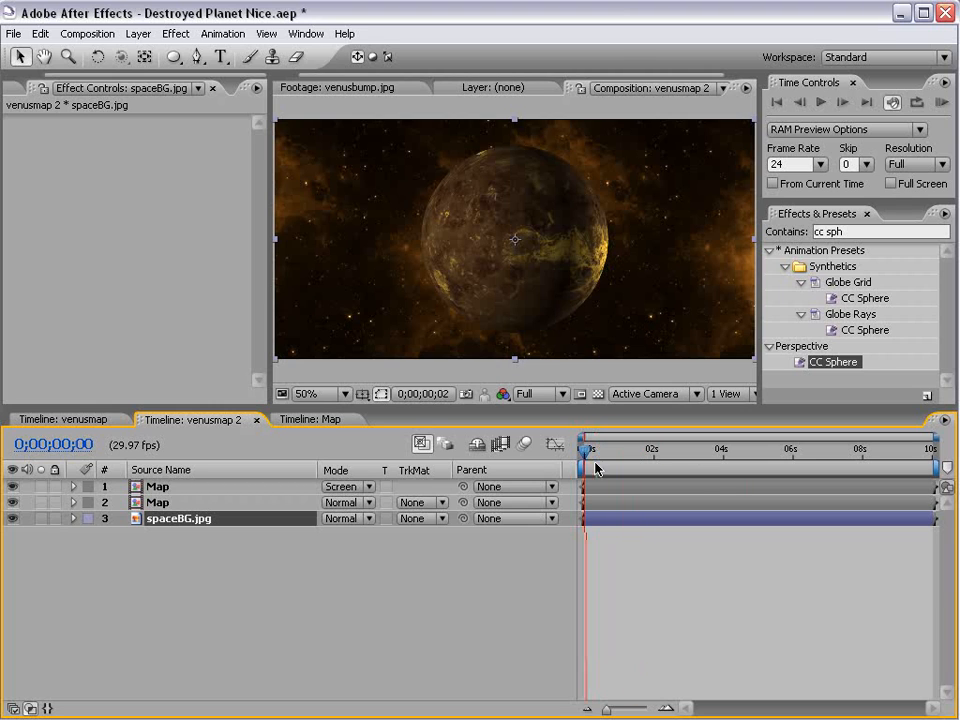
pyautogui.press('.')
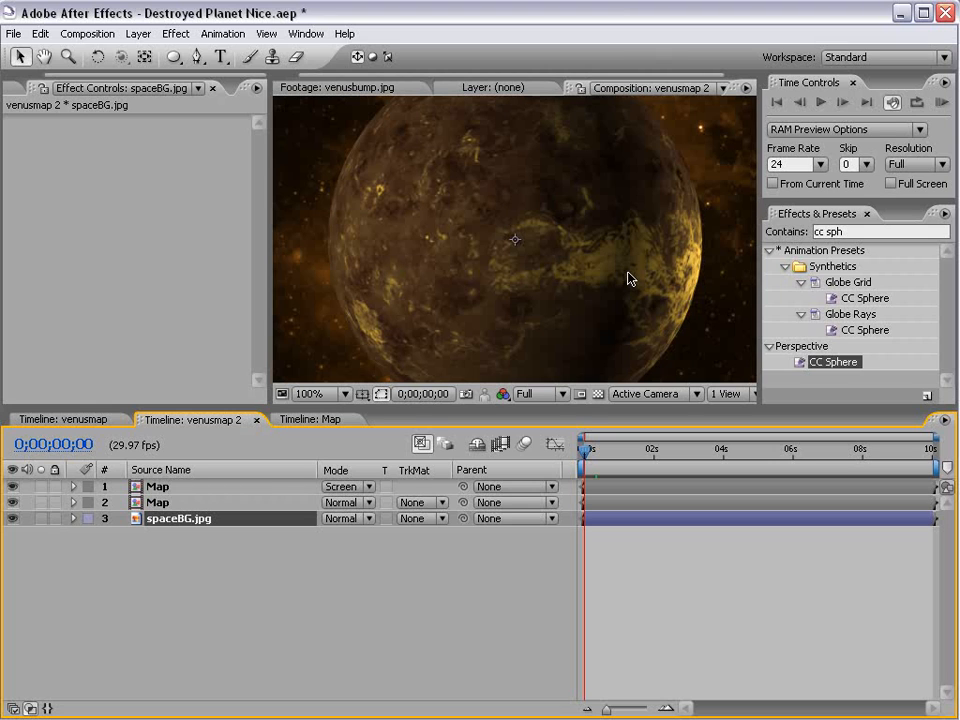
# Hide the venusbump.jpg layer in the Map composition and duplicate the Map composition in the project.
pyautogui.click(310, 419)
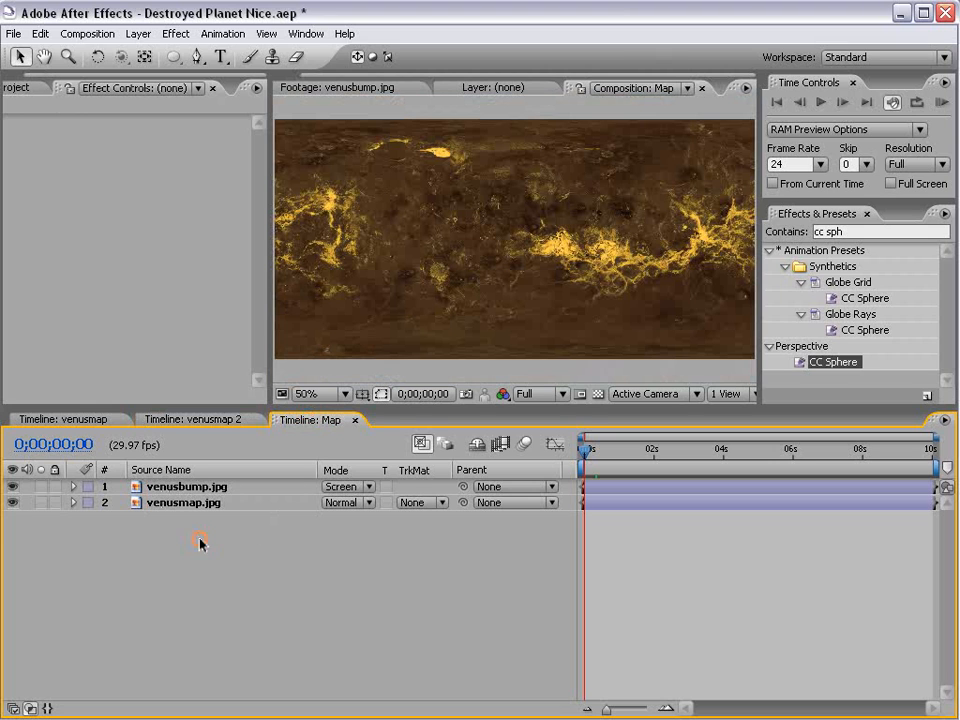
pyautogui.click(12, 486)
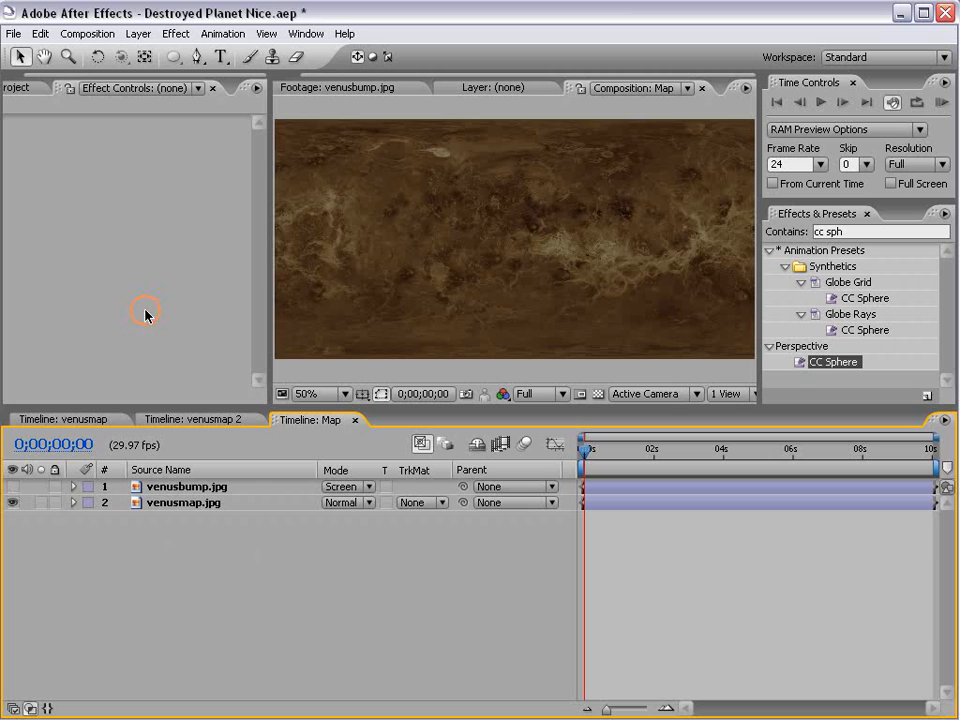
pyautogui.click(12, 89)
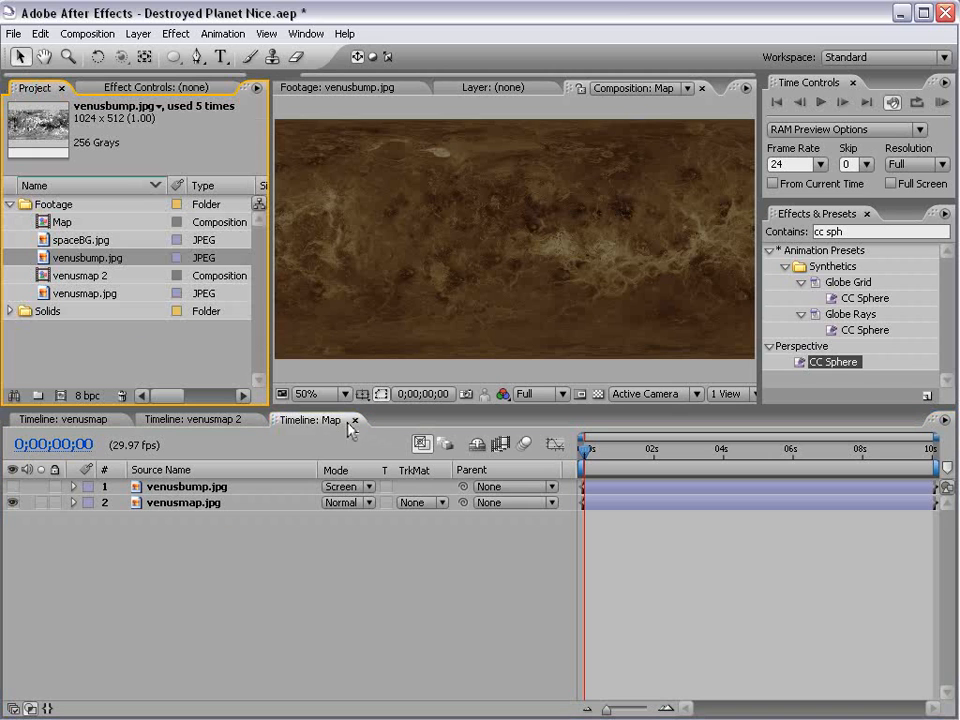
pyautogui.click(55, 228)
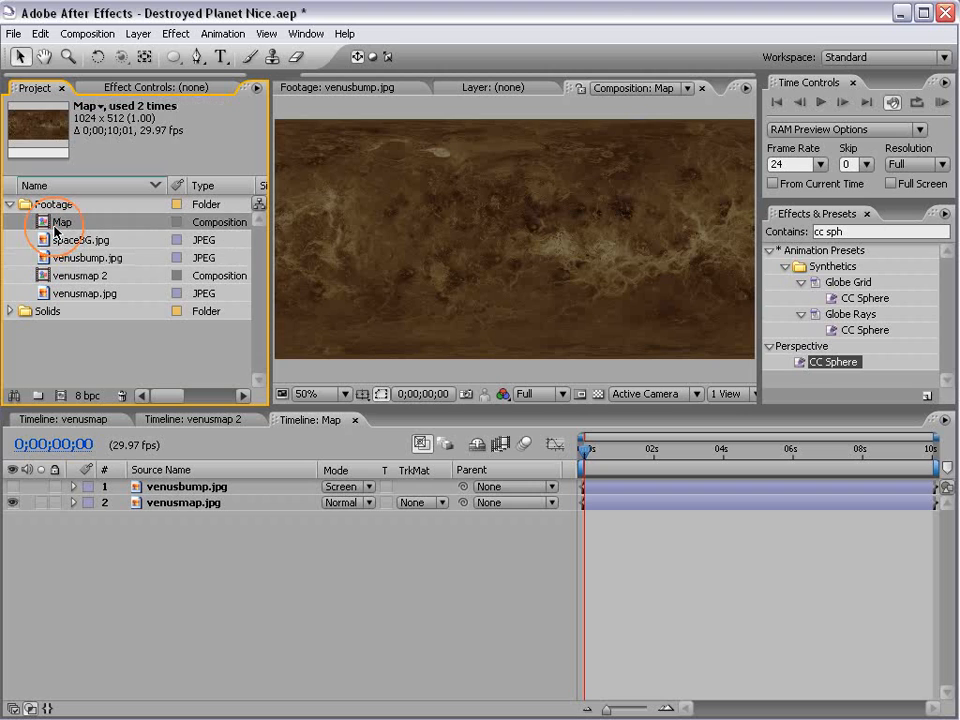
pyautogui.click(40, 33)
pyautogui.click(66, 198)
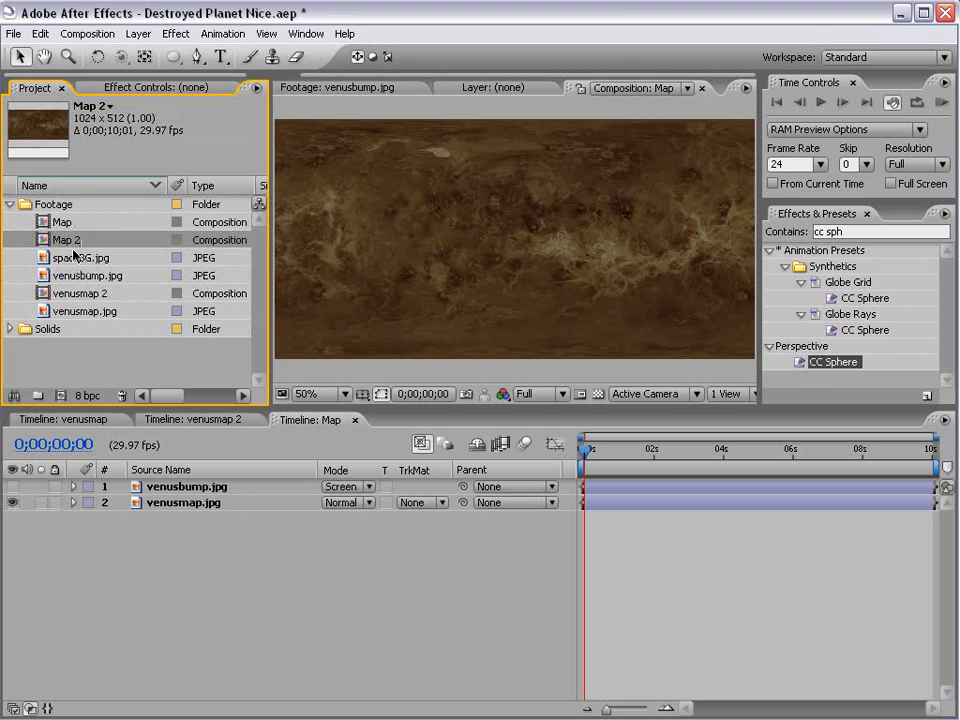
# Rename the duplicated composition as Lava Map.
pyautogui.press('Return')
pyautogui.write('L')
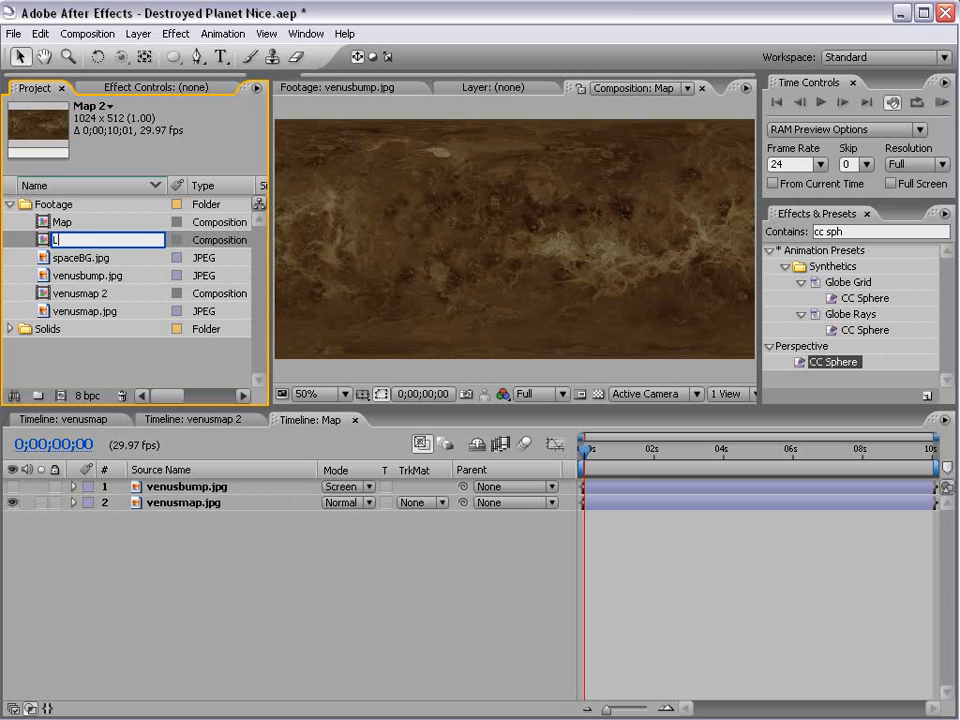
pyautogui.write('ava Map')
pyautogui.click(123, 358)
# Open the Lava Map composition, make venusbump.jpg visible and hide venusmap.jpg.
pyautogui.doubleClick(42, 222)
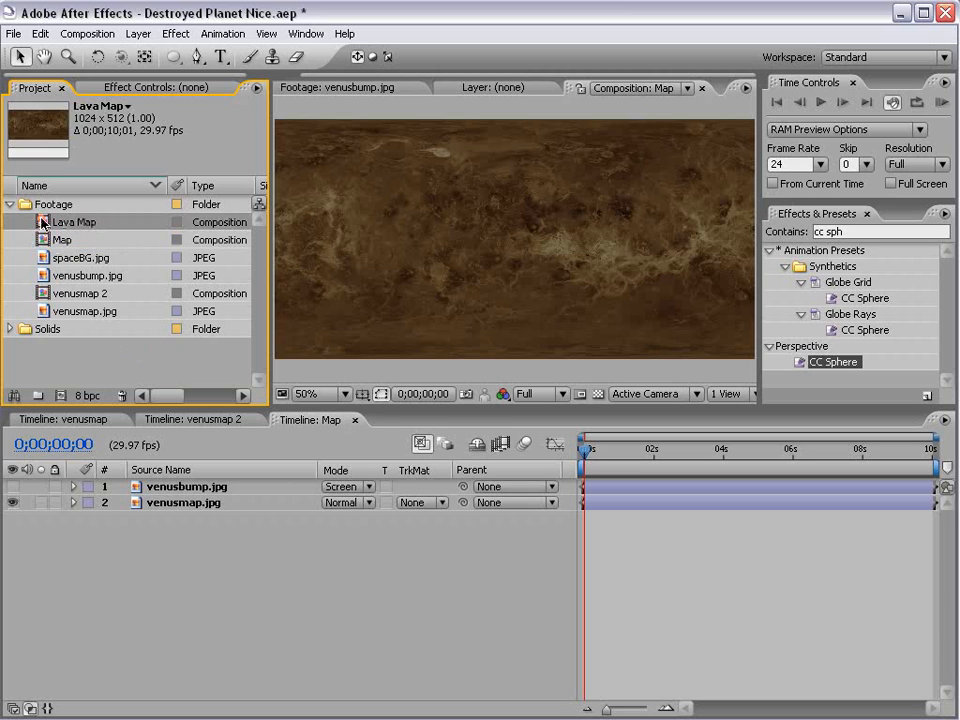
pyautogui.click(13, 487)
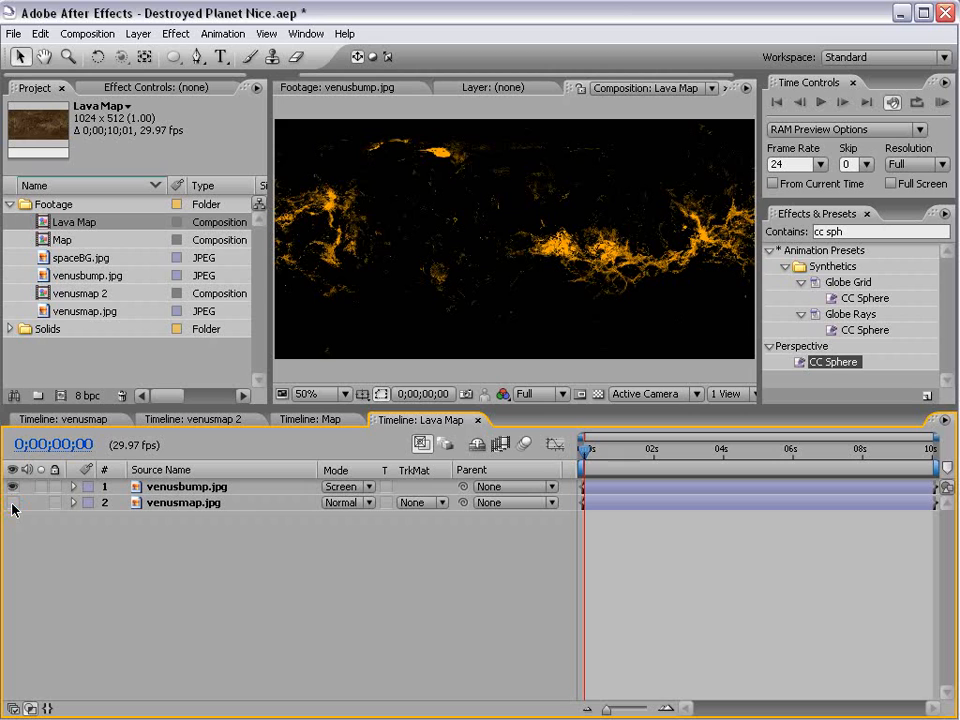
pyautogui.click(595, 395)
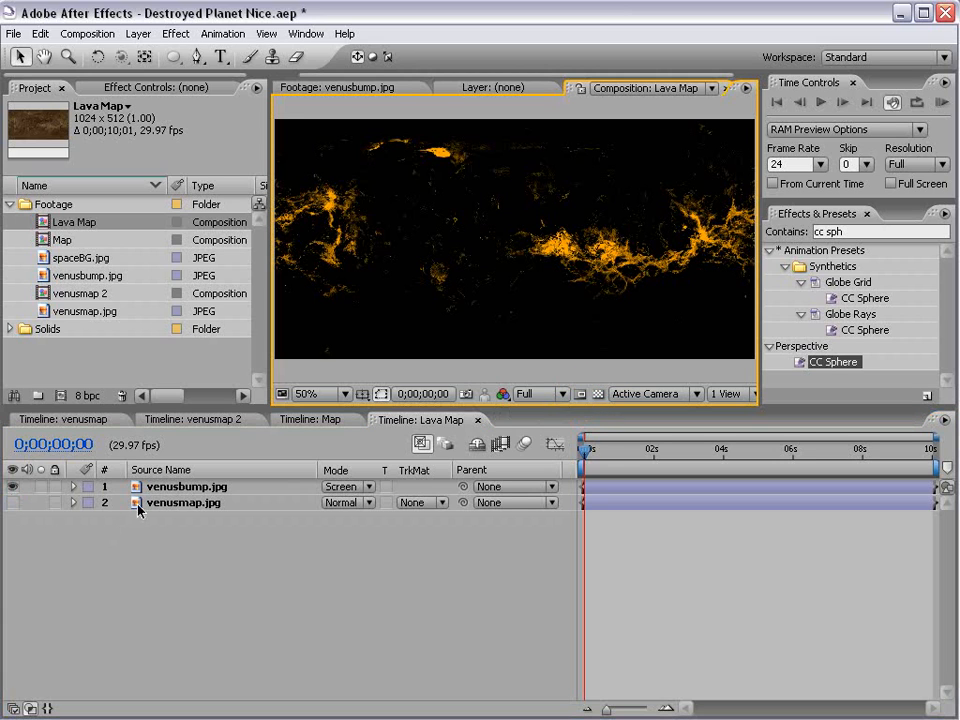
# Duplicate venusbump.jpg in the Lava Map composition and disable the Tint effect on the upper copy.
pyautogui.click(168, 489)
pyautogui.hotkey('ctrl', 'd')
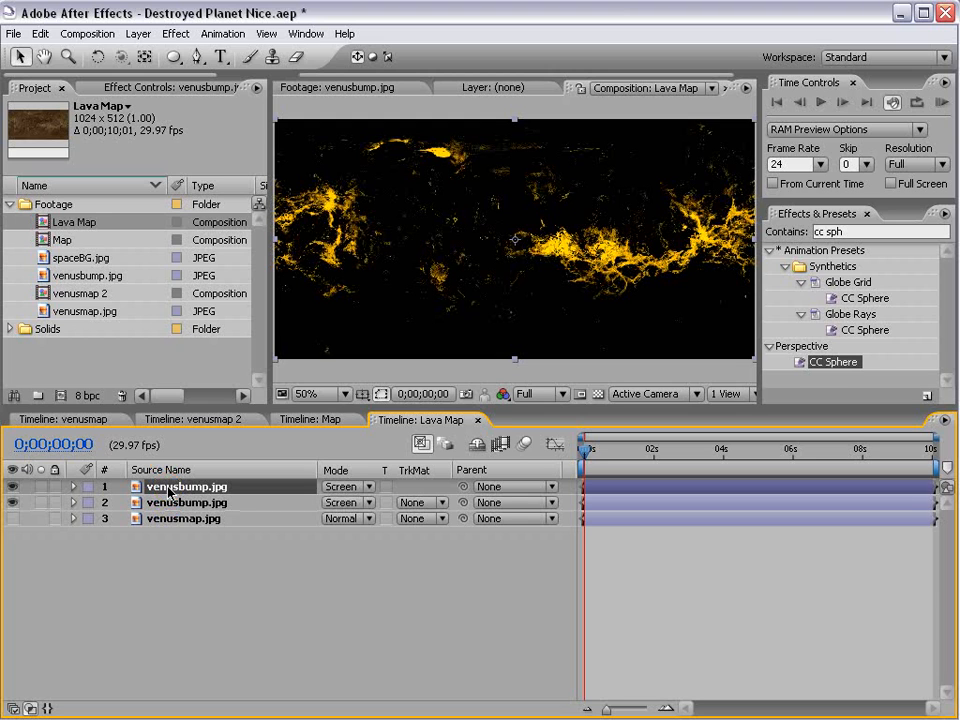
pyautogui.click(140, 87)
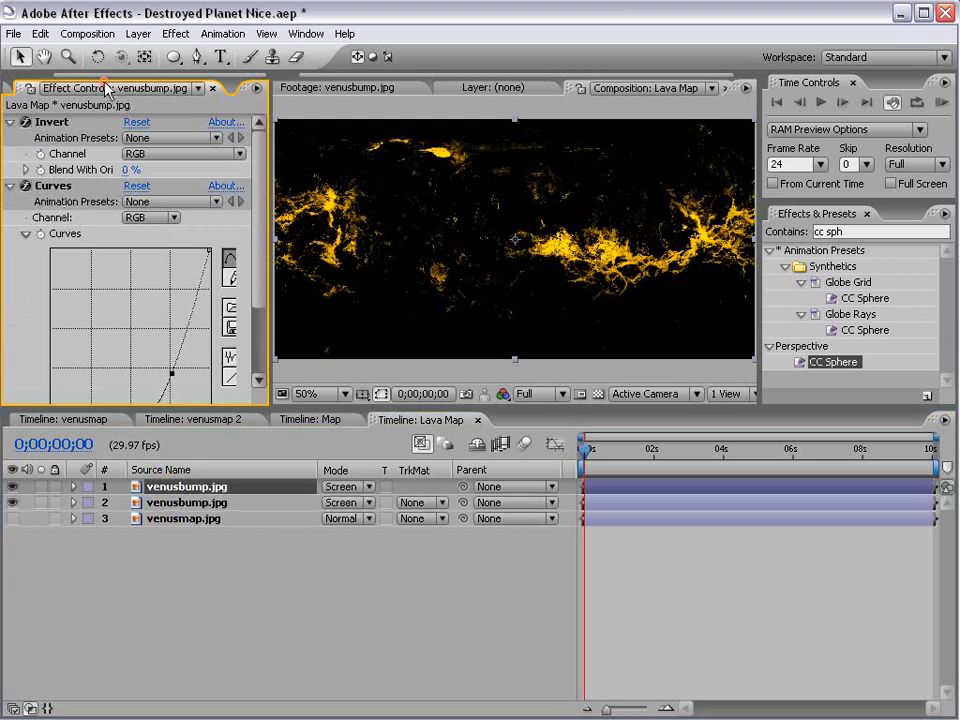
pyautogui.click(11, 186)
pyautogui.click(10, 121)
pyautogui.click(25, 154)
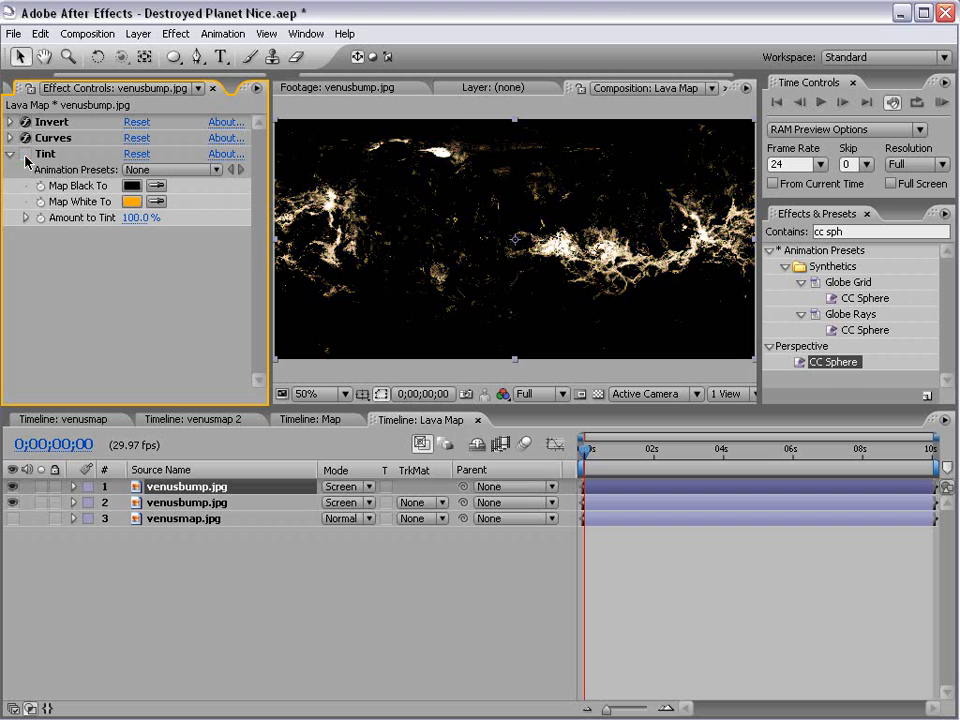
# Set the lower venusbump.jpg layer's track matte to Luma so that it uses the untinted copy above as its matte.
pyautogui.click(13, 502)
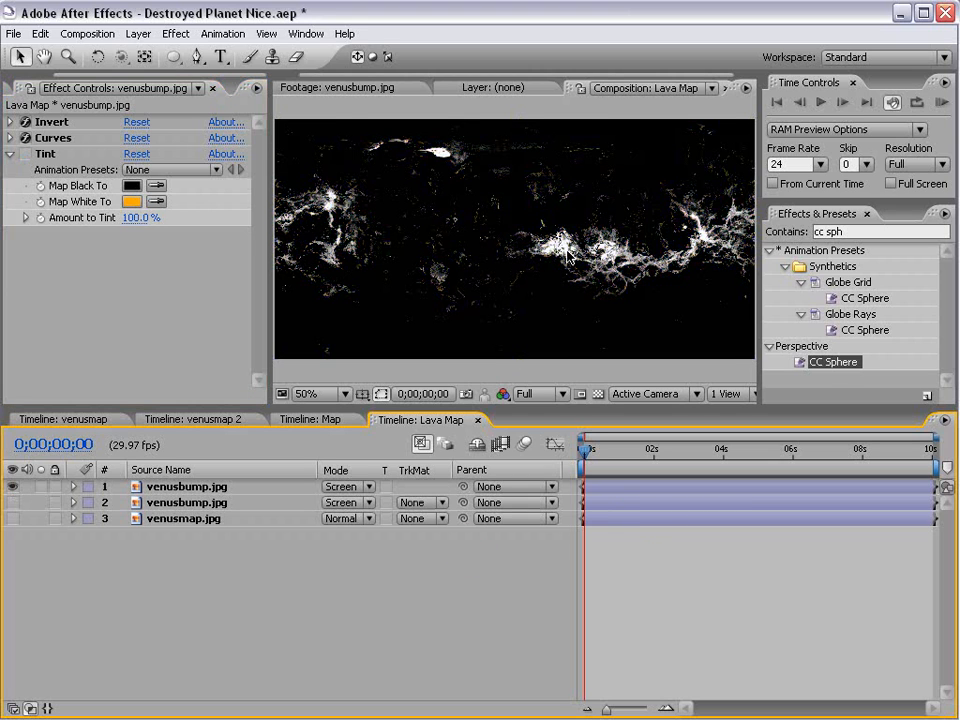
pyautogui.click(170, 502)
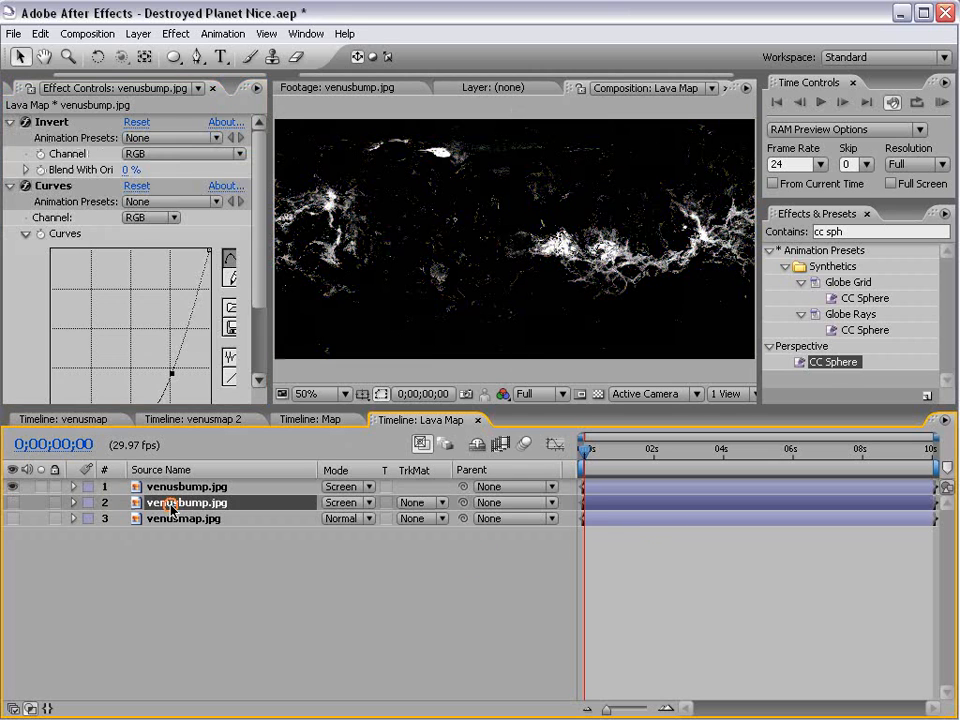
pyautogui.click(13, 502)
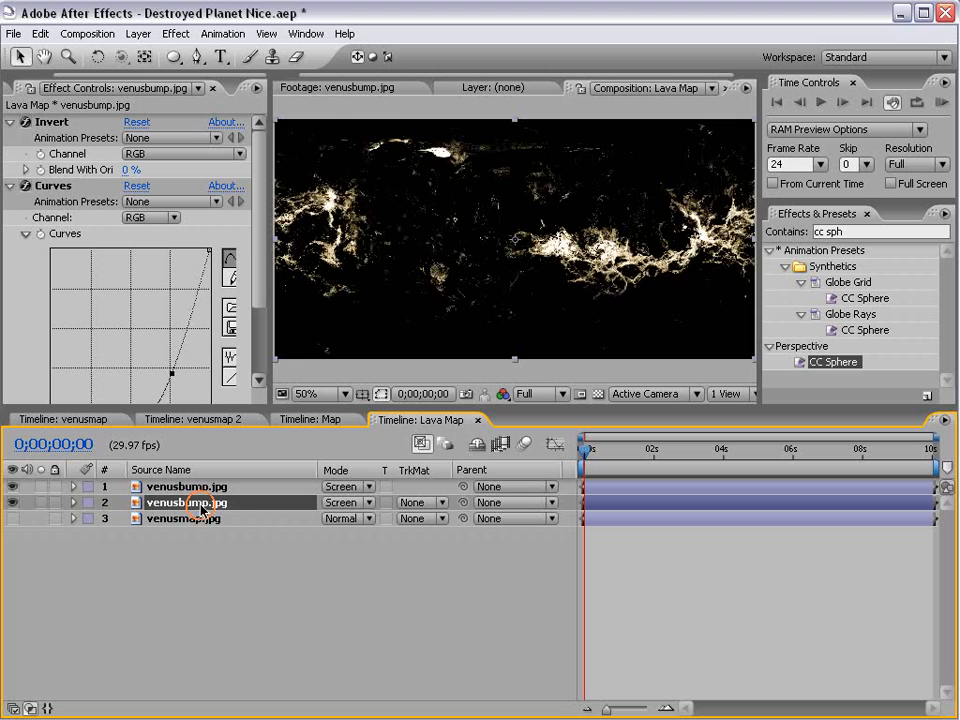
pyautogui.click(440, 518)
pyautogui.click(448, 562)
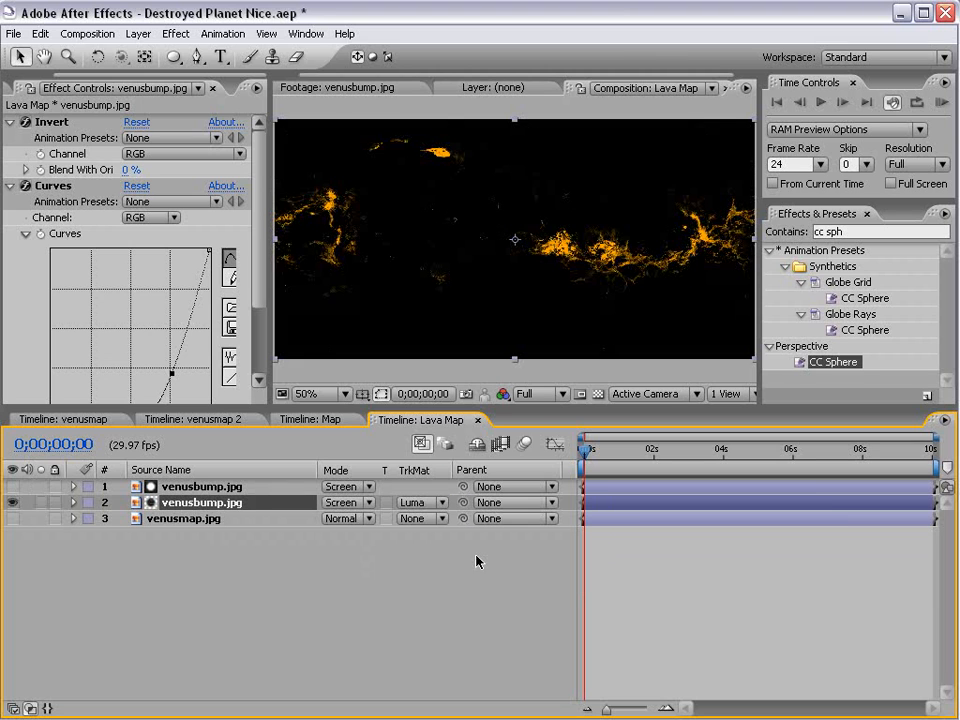
# Check the matted lava against the transparency grid and compare it with the matte layer's image in Lava Map.
pyautogui.click(597, 395)
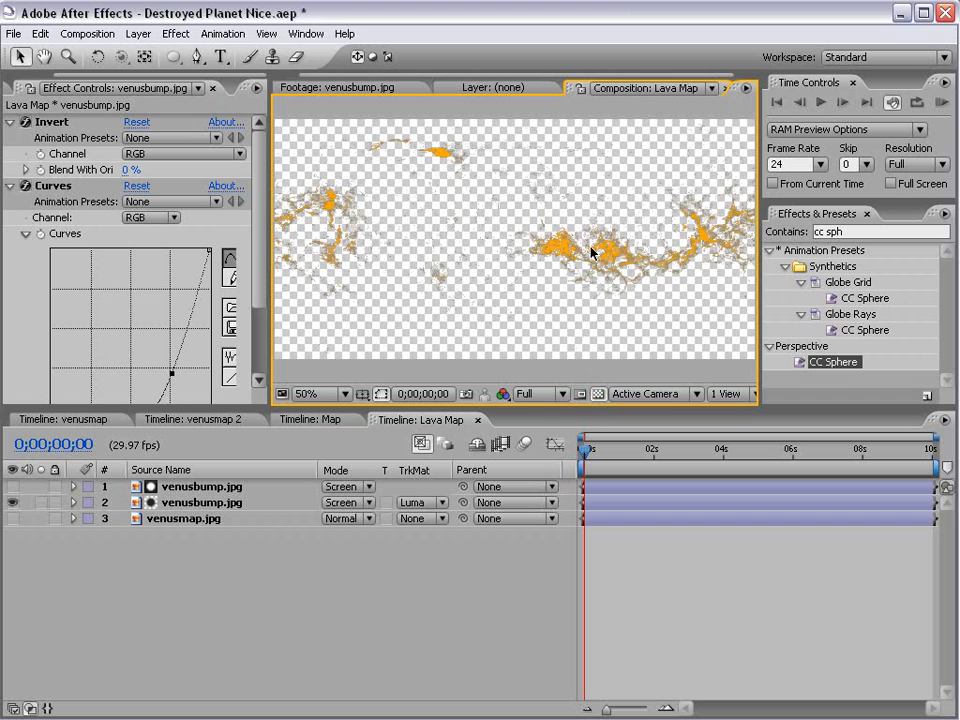
pyautogui.scroll(2, 593, 251)
pyautogui.click(597, 394)
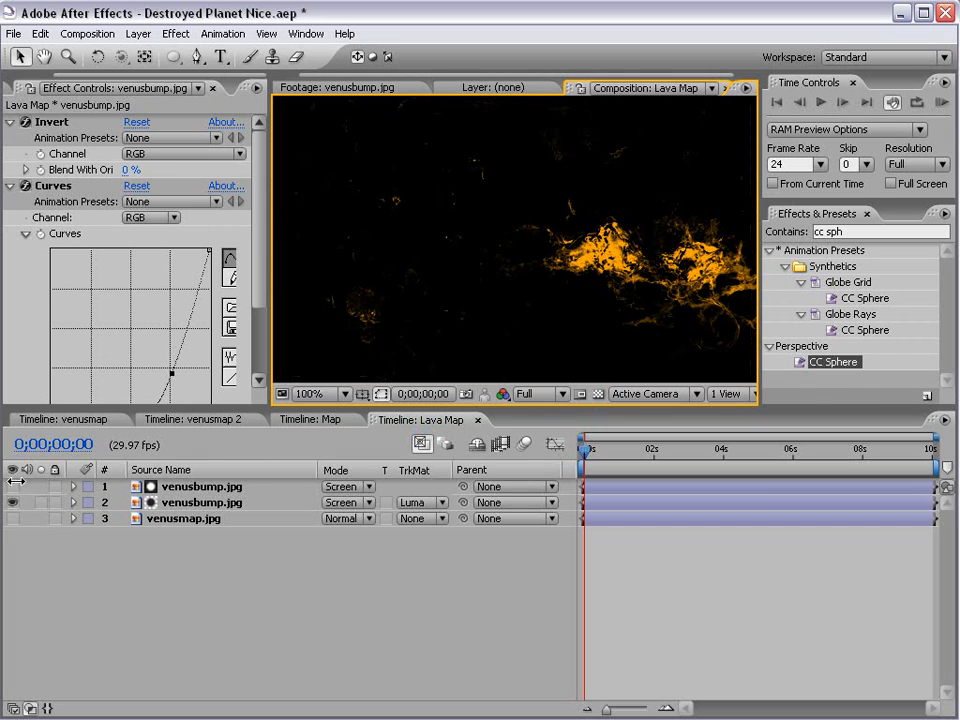
pyautogui.click(12, 486)
pyautogui.scroll(-2, 517, 305)
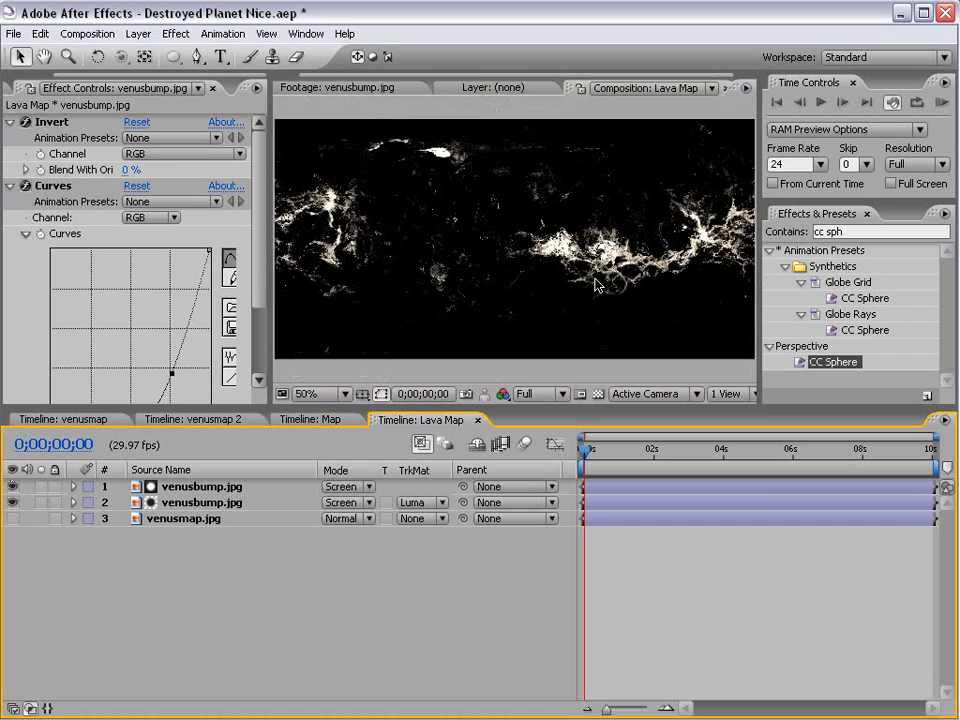
pyautogui.click(12, 486)
pyautogui.click(598, 394)
pyautogui.click(598, 394)
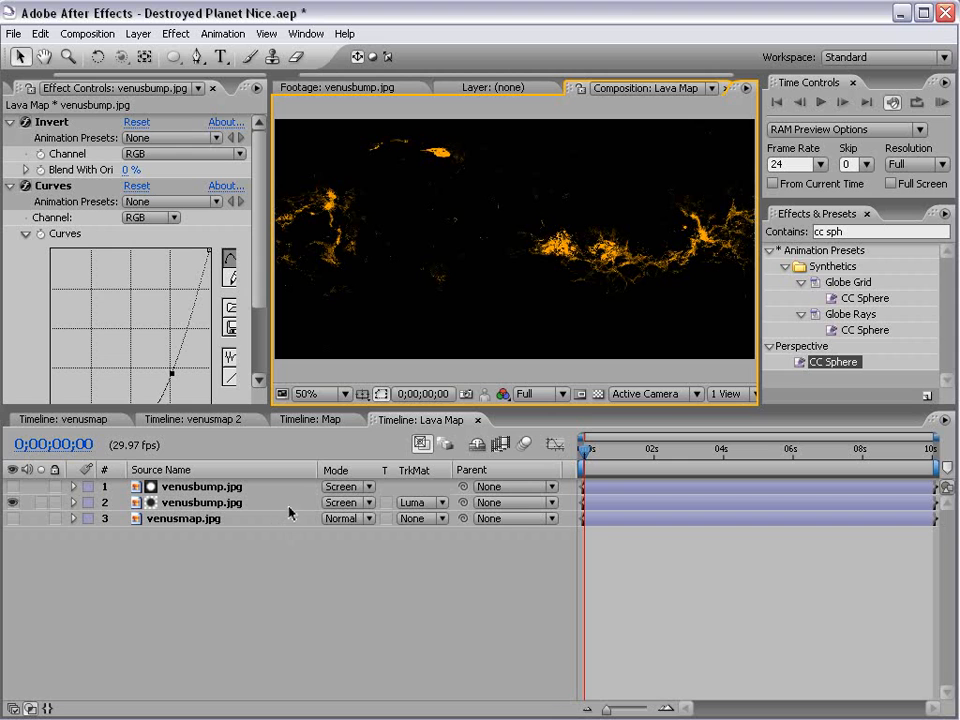
# Compare the Lava Map and Map compositions in a maximized view and return to the venusmap 2 composition.
pyautogui.press('`')
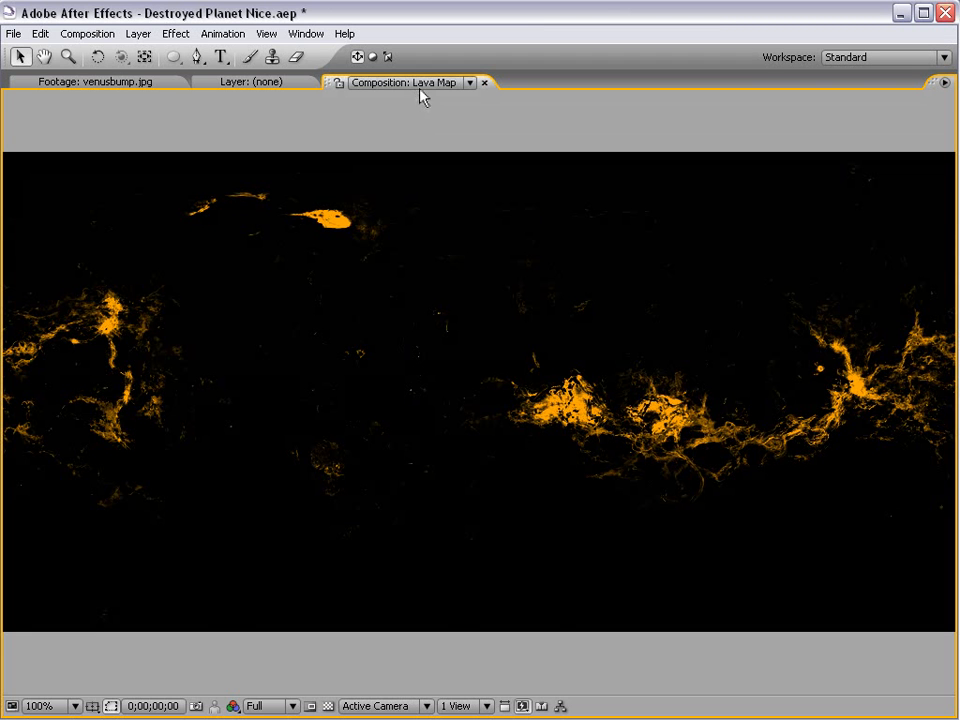
pyautogui.press('`')
pyautogui.click(308, 419)
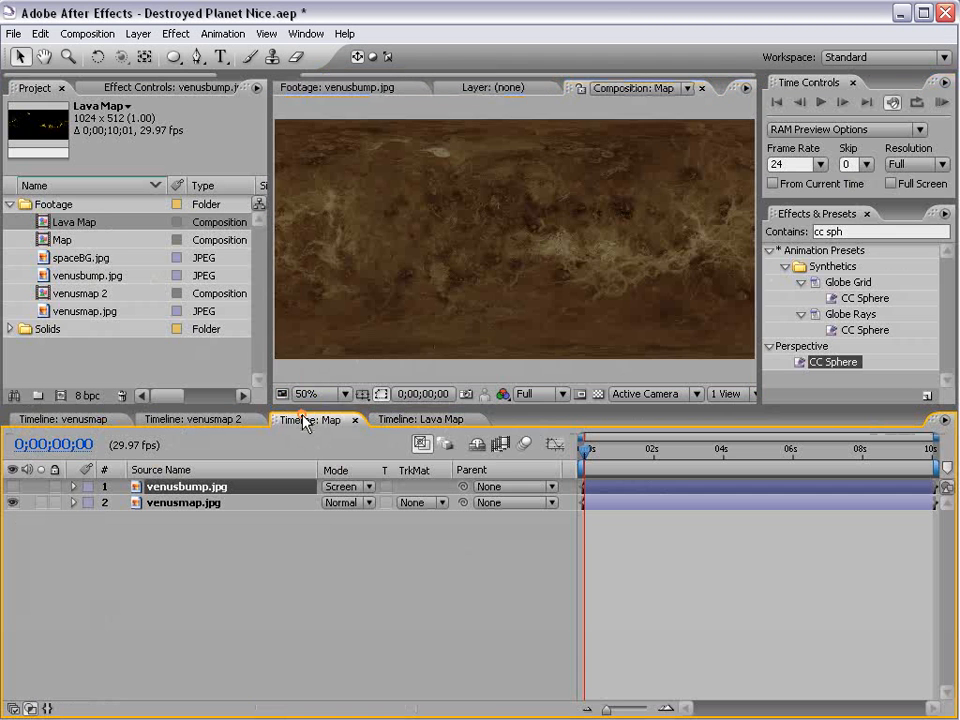
pyautogui.press('`')
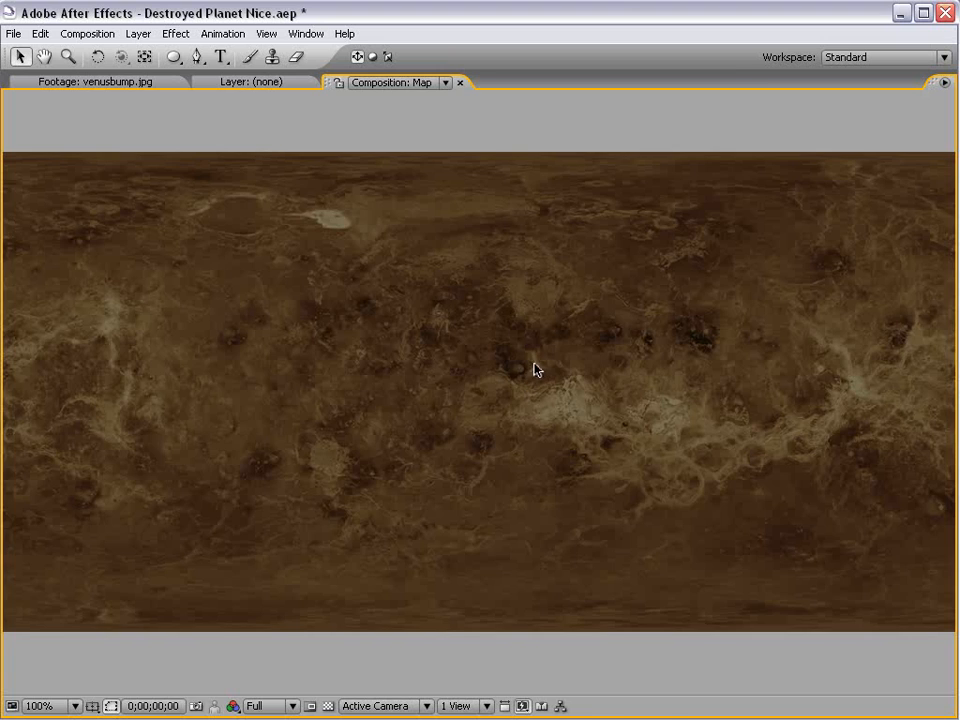
pyautogui.press('`')
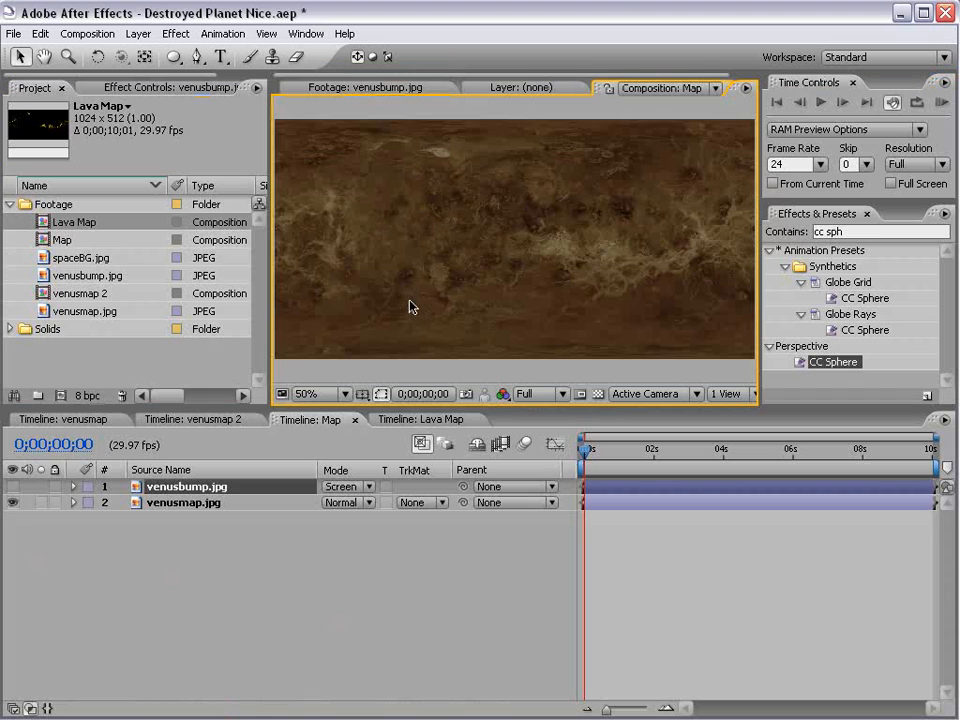
pyautogui.click(190, 421)
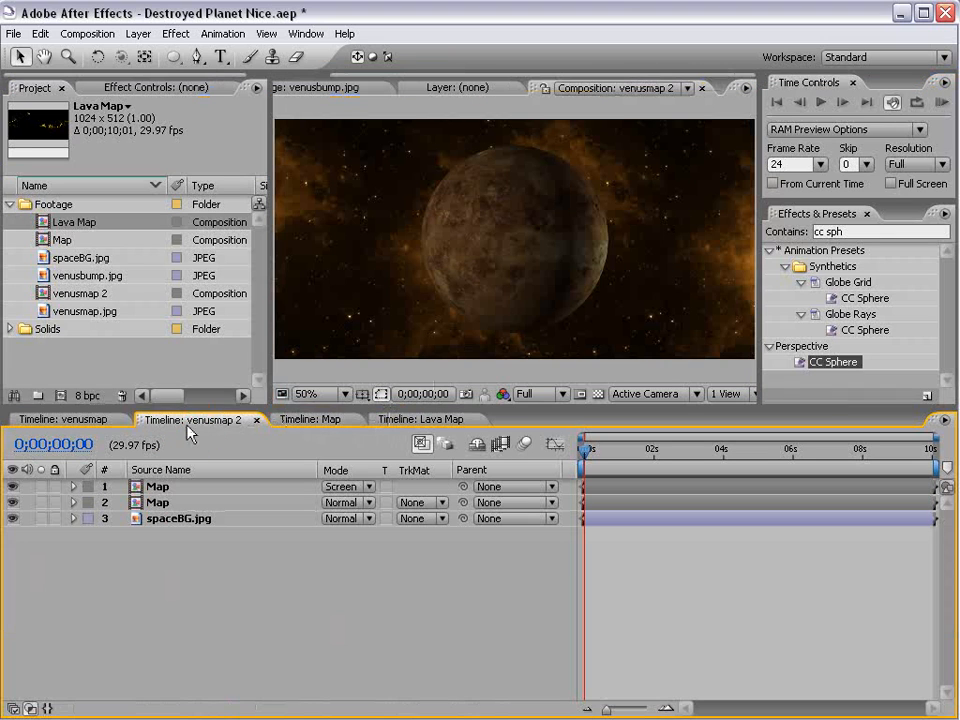
# Compare the planet with and without the screened Map layer in venusmap 2.
pyautogui.click(163, 488)
pyautogui.click(165, 502)
pyautogui.click(13, 486)
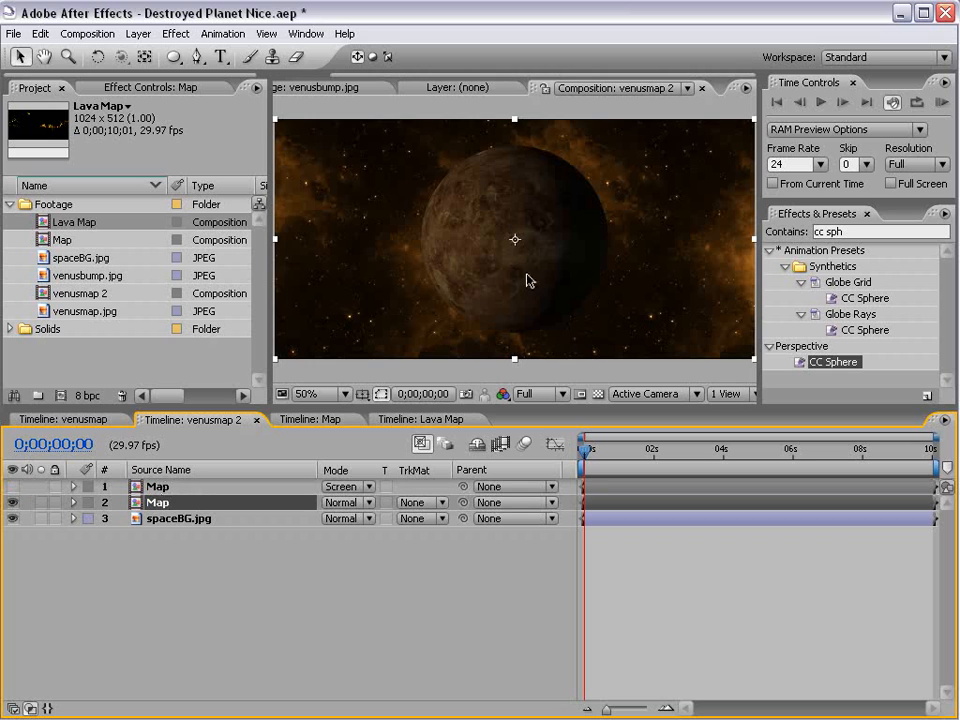
pyautogui.click(13, 487)
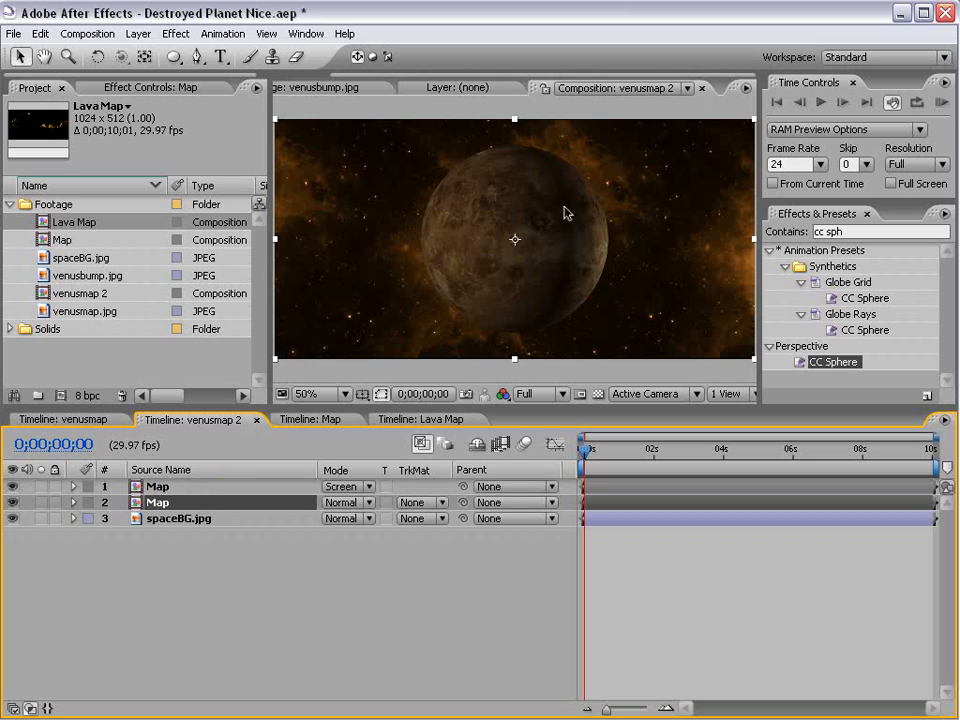
# Duplicate the Normal-mode Map layer to the top of the stack and replace the copy's source with the Lava Map composition.
pyautogui.click(161, 487)
pyautogui.click(163, 503)
pyautogui.hotkey('ctrl', 'd')
pyautogui.moveTo(163, 506)
pyautogui.mouseDown()
pyautogui.moveTo(170, 490)
pyautogui.moveTo(161, 488)
pyautogui.mouseUp()
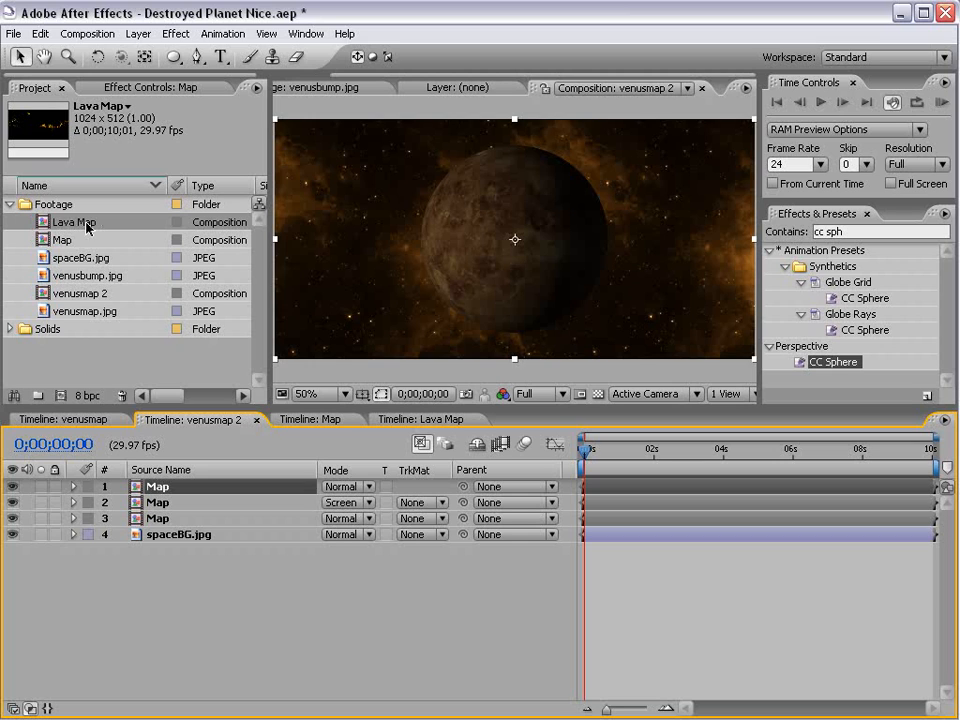
pyautogui.moveTo(80, 226); pyautogui.dragTo(164, 490)
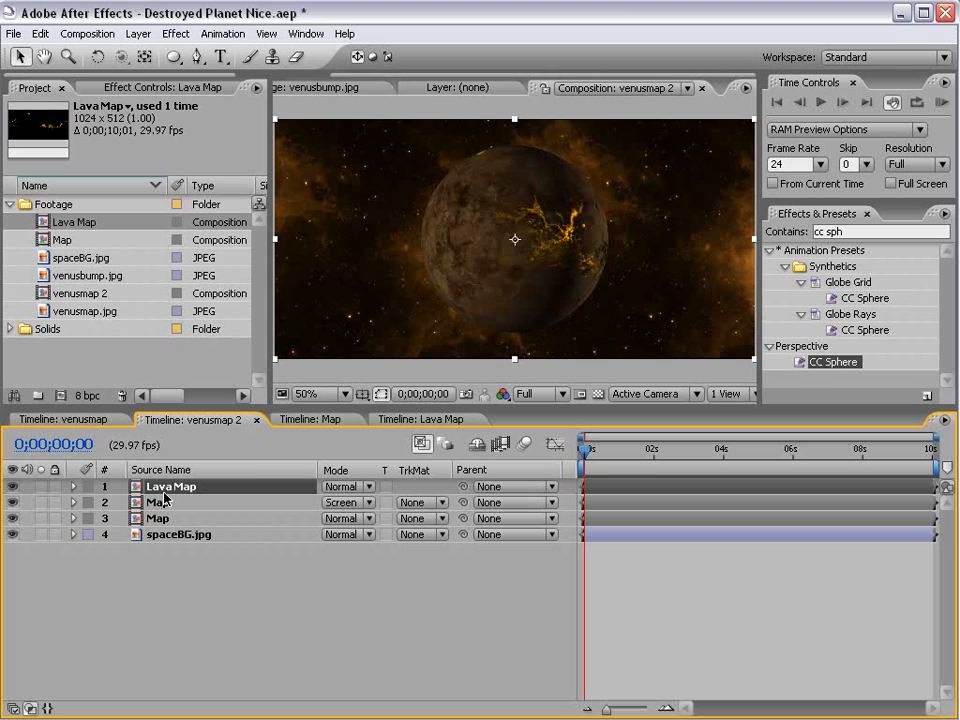
pyautogui.click(646, 583)
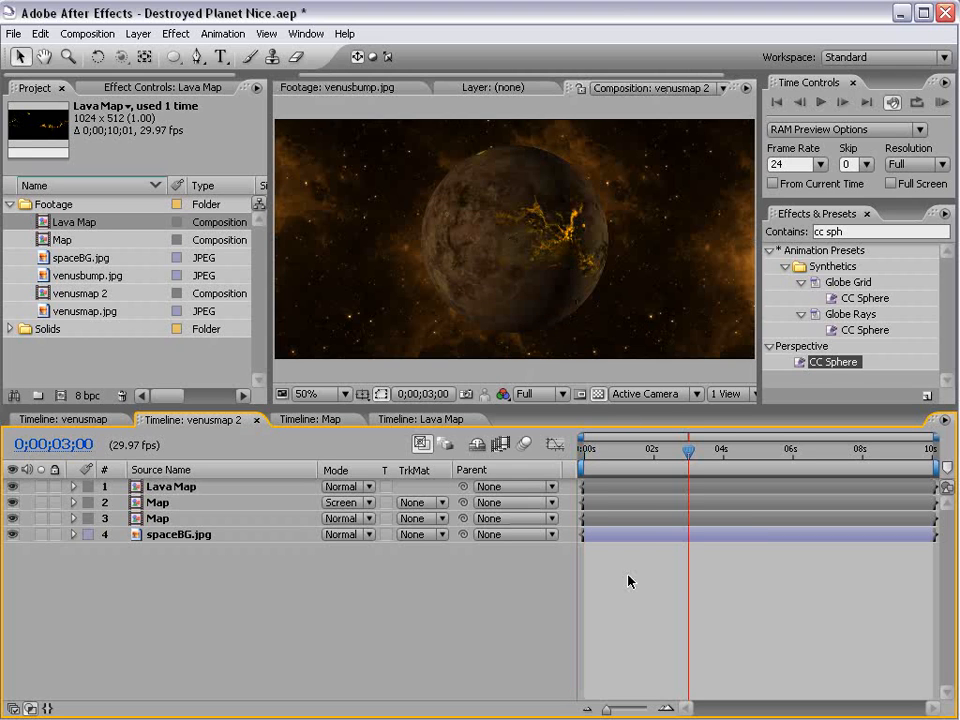
# Isolate the Lava Map layer by hiding the three layers below it and set its CC Sphere Render option to Outside.
pyautogui.click(608, 490)
pyautogui.moveTo(13, 502); pyautogui.dragTo(13, 536)
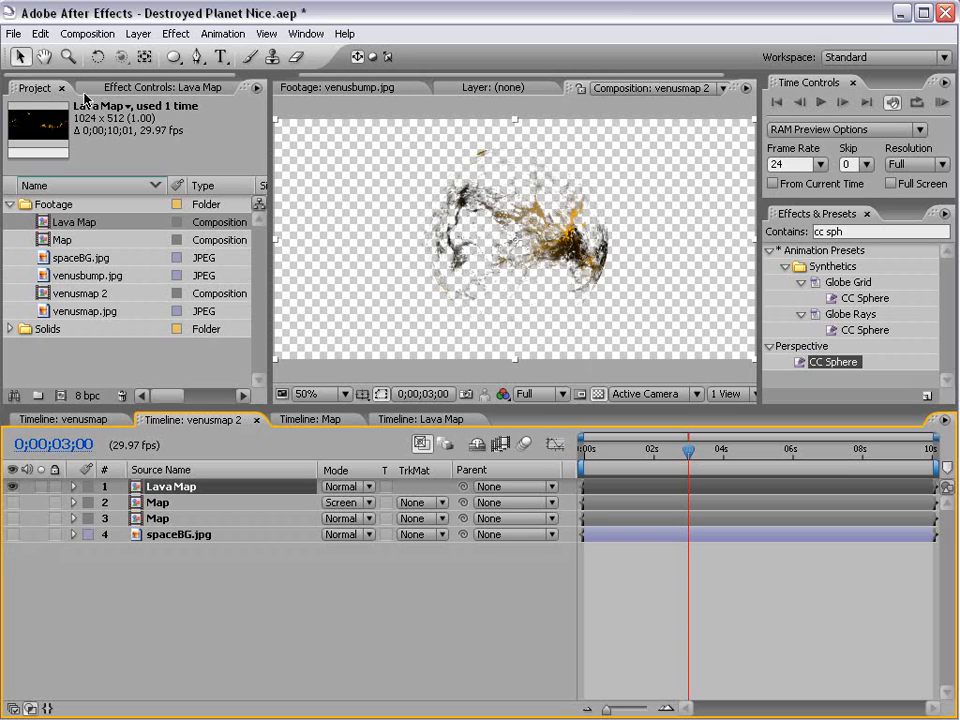
pyautogui.click(117, 88)
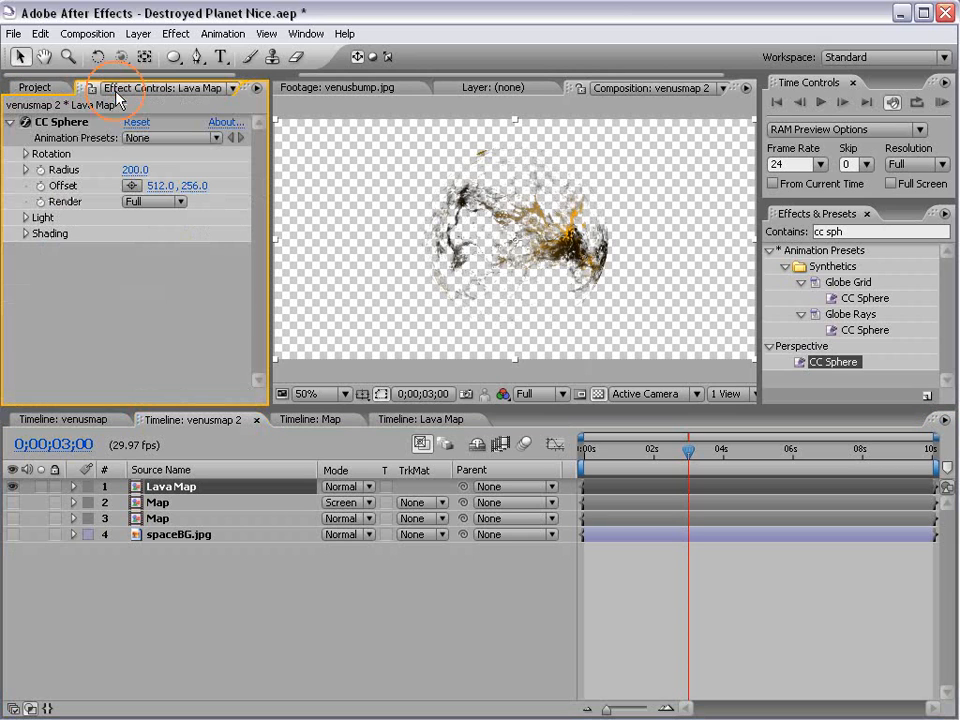
pyautogui.click(160, 202)
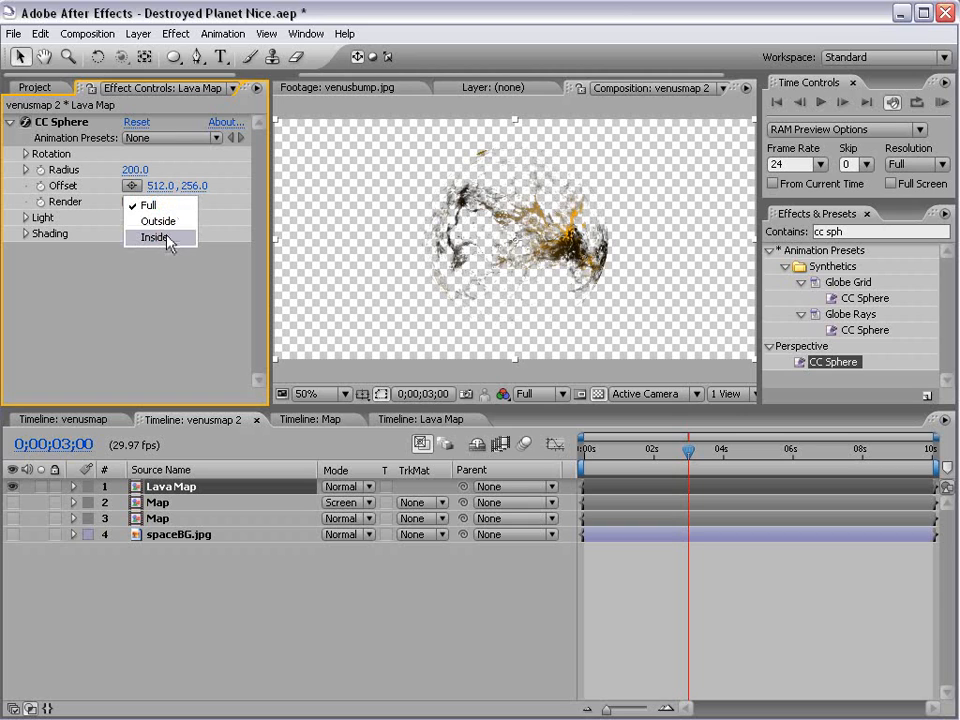
pyautogui.click(158, 221)
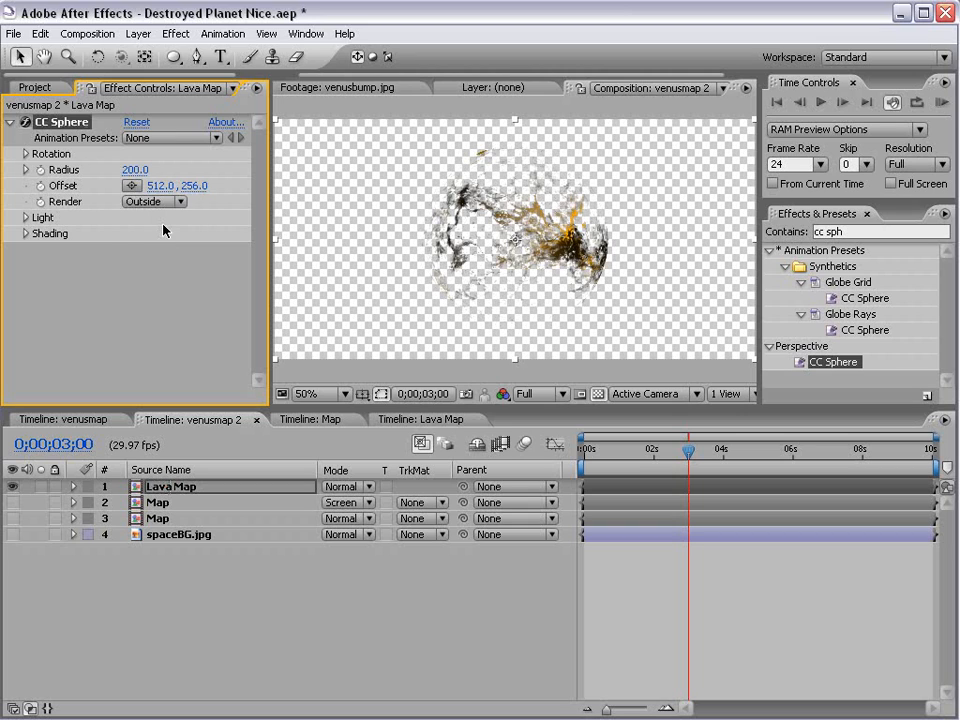
pyautogui.click(157, 202)
pyautogui.click(155, 218)
pyautogui.click(152, 202)
pyautogui.click(157, 186)
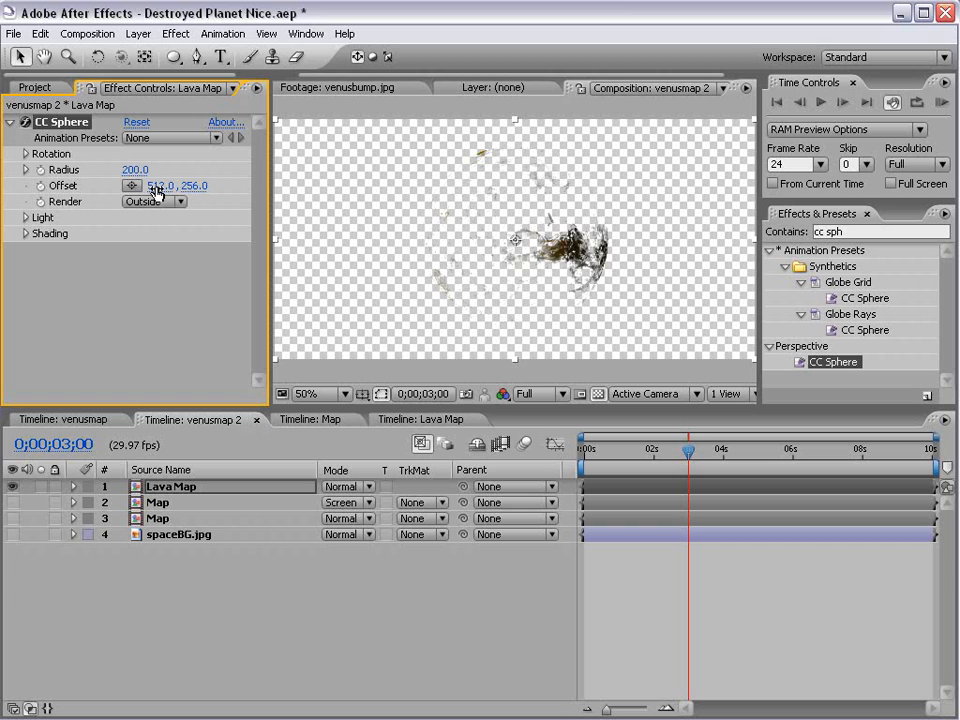
pyautogui.click(150, 202)
pyautogui.click(159, 204)
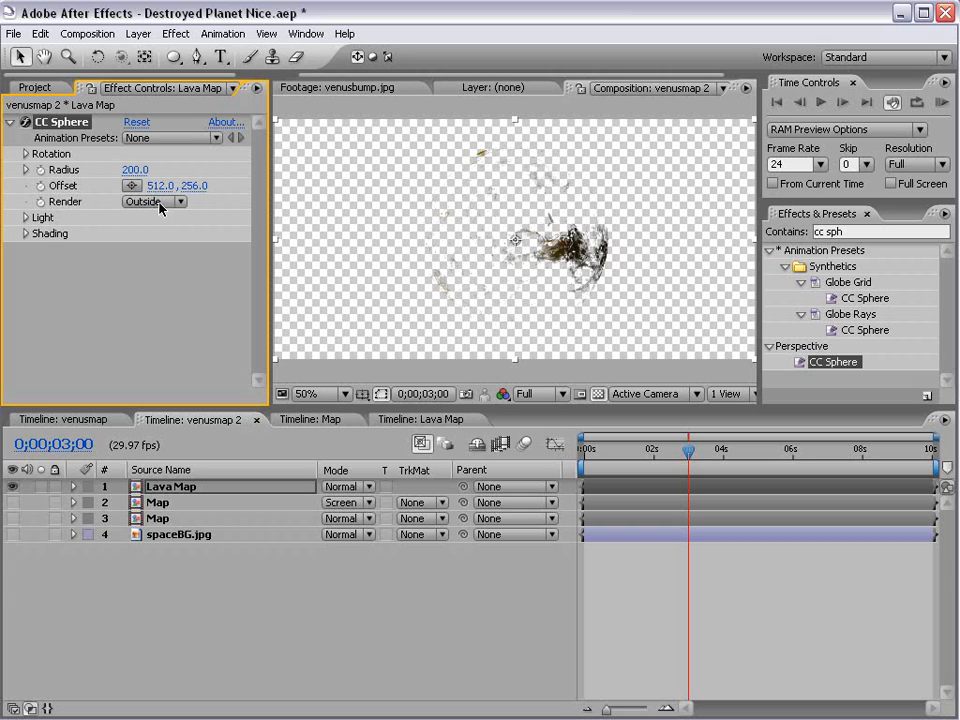
# Set the Ambient shading of Lava Map's CC Sphere effect to 100.
pyautogui.click(25, 234)
pyautogui.moveTo(131, 249); pyautogui.dragTo(386, 217)
pyautogui.click(136, 249)
pyautogui.write('100')
pyautogui.press('Return')
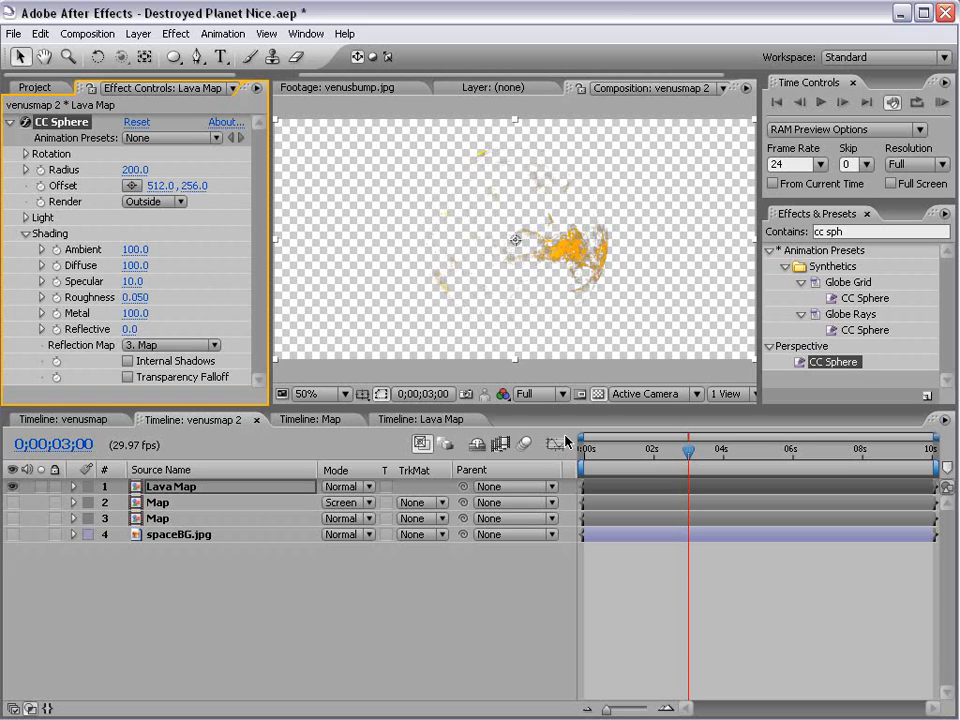
# Show both Map layers and spaceBG.jpg again and inspect the lava on the planet in a maximized composition view.
pyautogui.moveTo(14, 508); pyautogui.dragTo(13, 540)
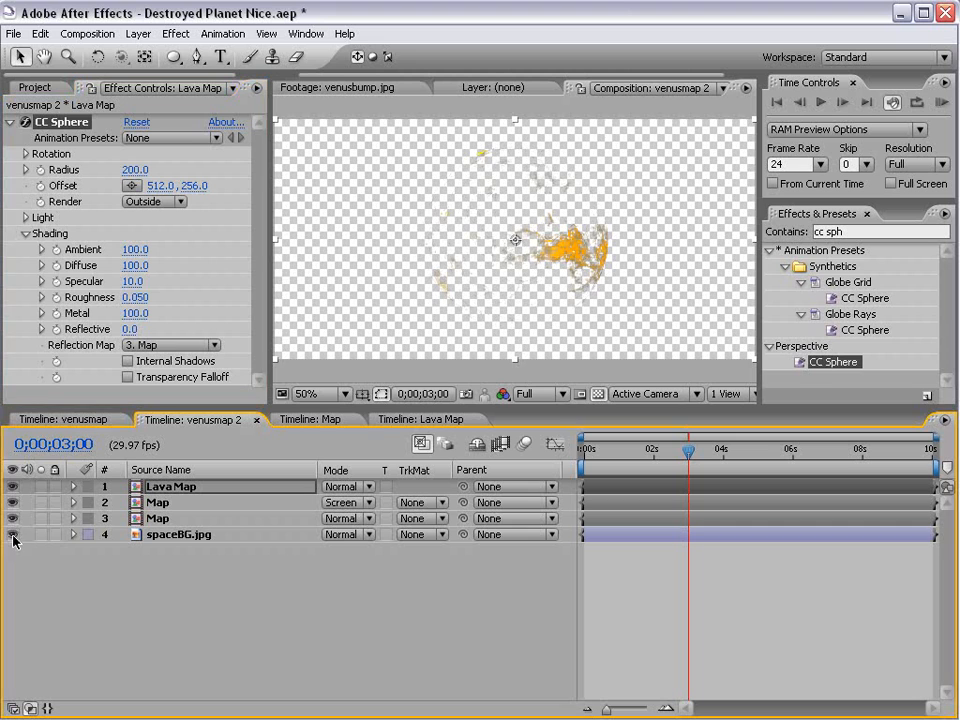
pyautogui.scroll(2, 606, 313)
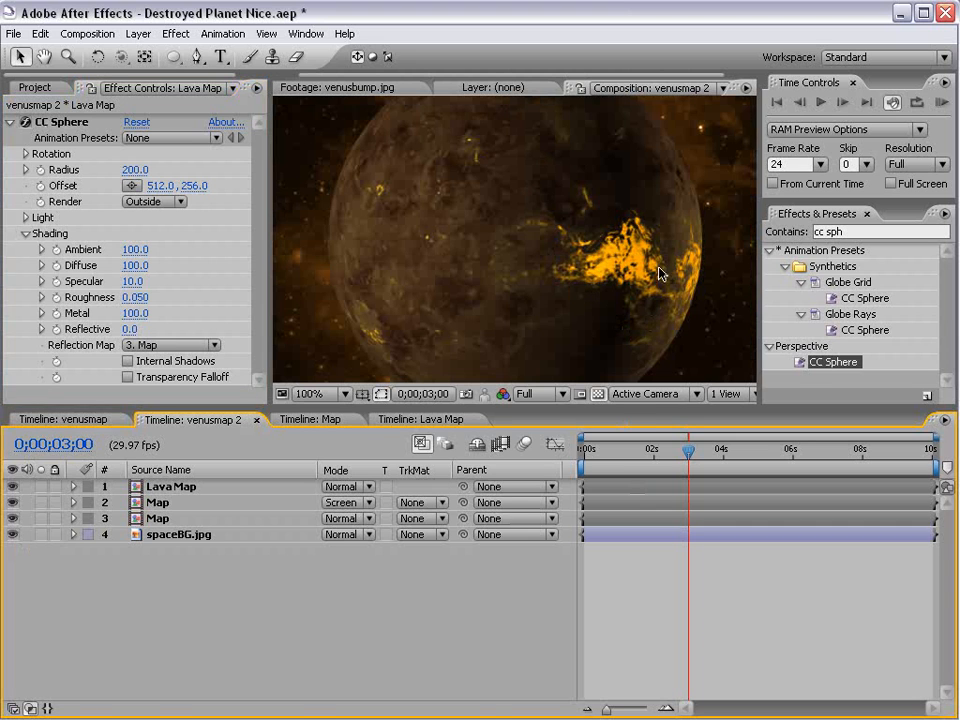
pyautogui.press('`')
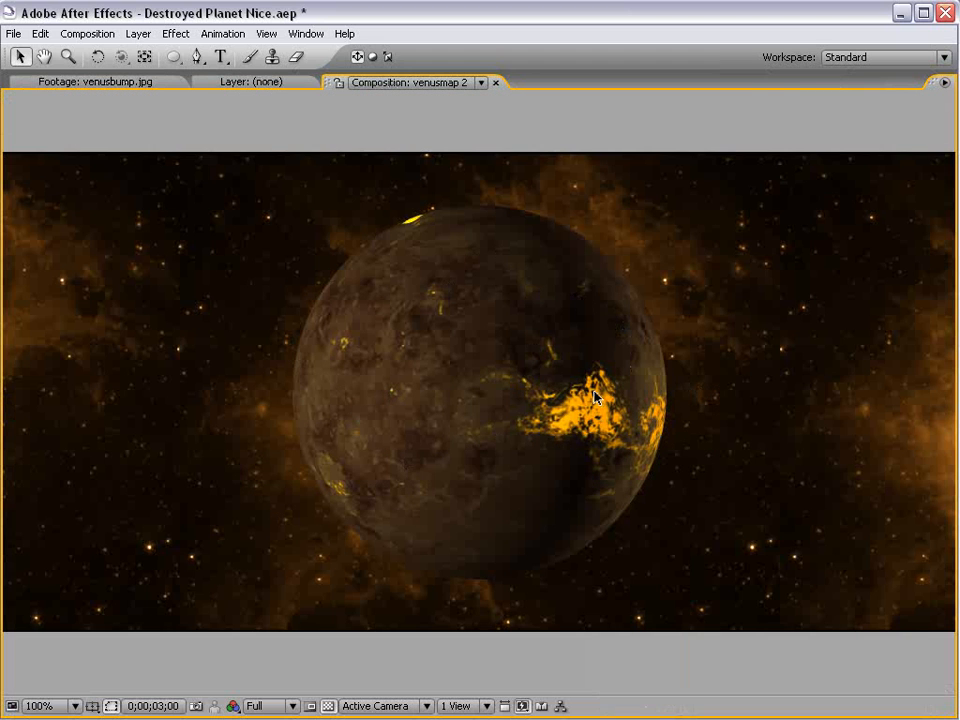
pyautogui.press('`')
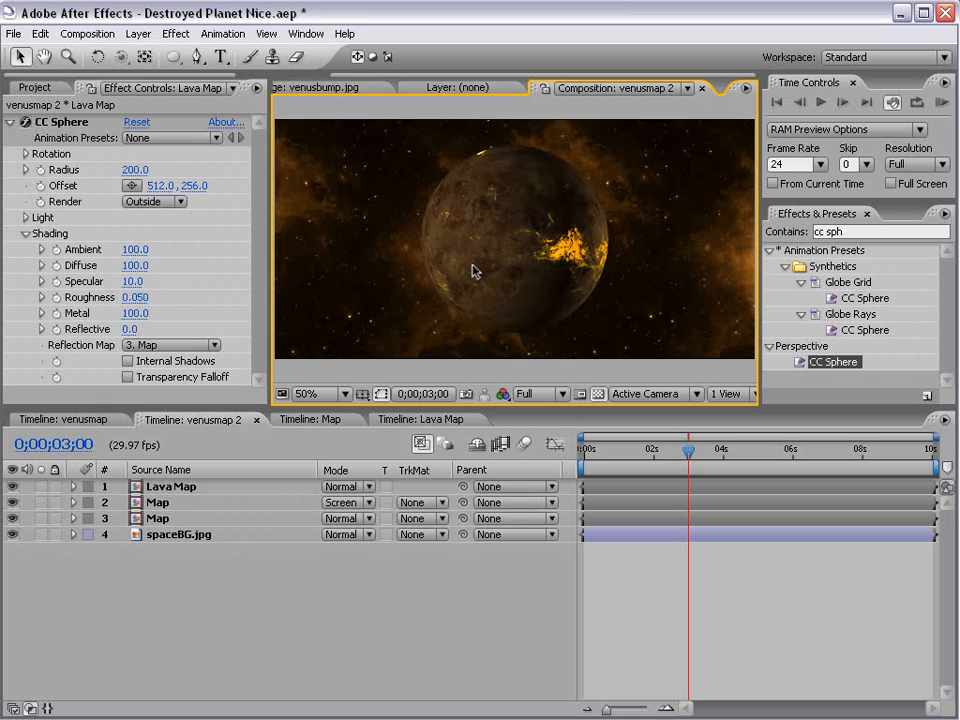
# Reveal the CC Sphere rotation properties of the Lava Map layer and the screened Map layer in a maximized timeline.
pyautogui.click(155, 487)
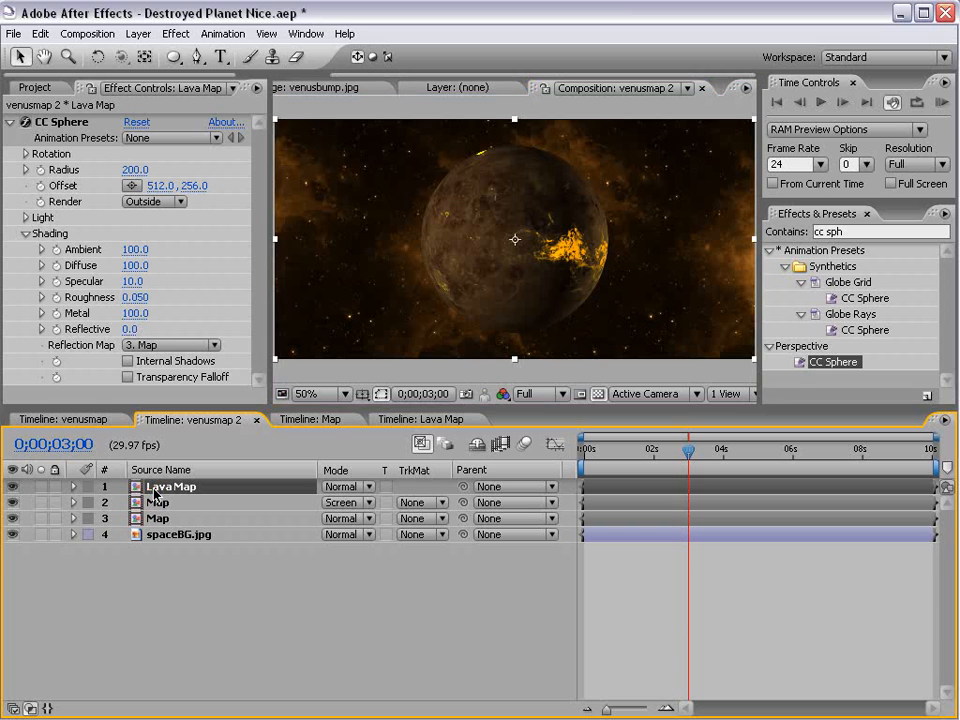
pyautogui.press('e')
pyautogui.click(106, 503)
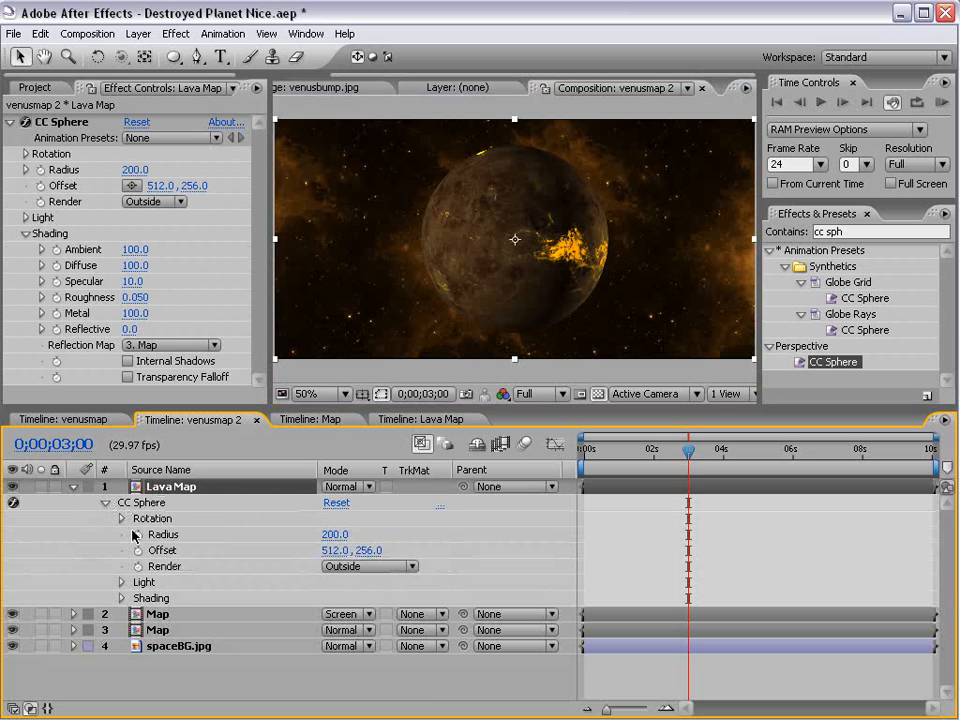
pyautogui.click(73, 614)
pyautogui.click(89, 630)
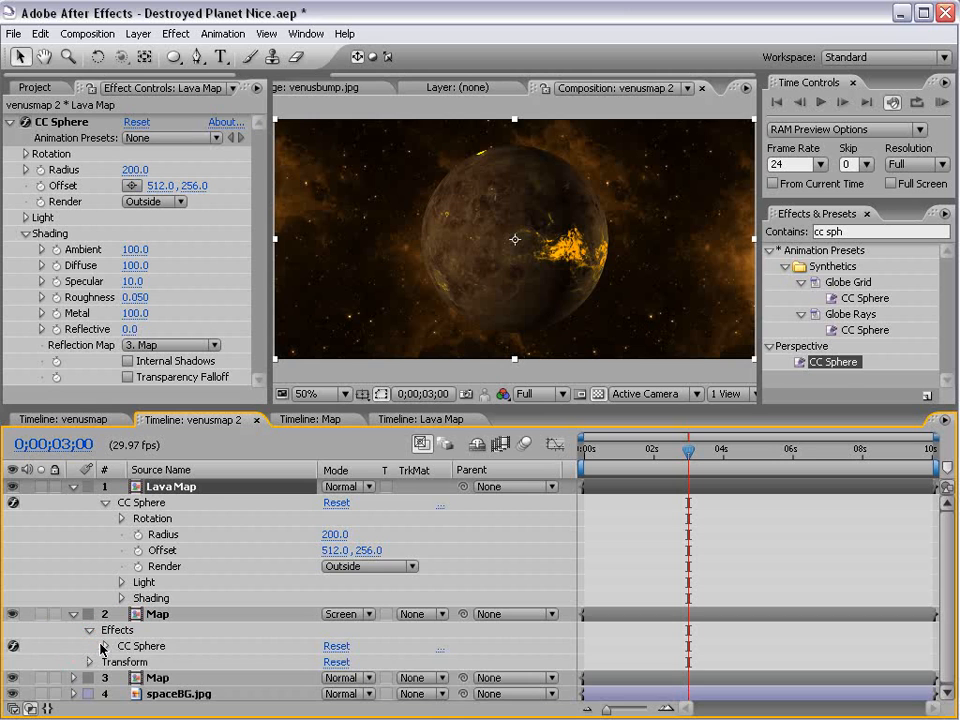
pyautogui.click(101, 646)
pyautogui.scroll(-3, 144, 643)
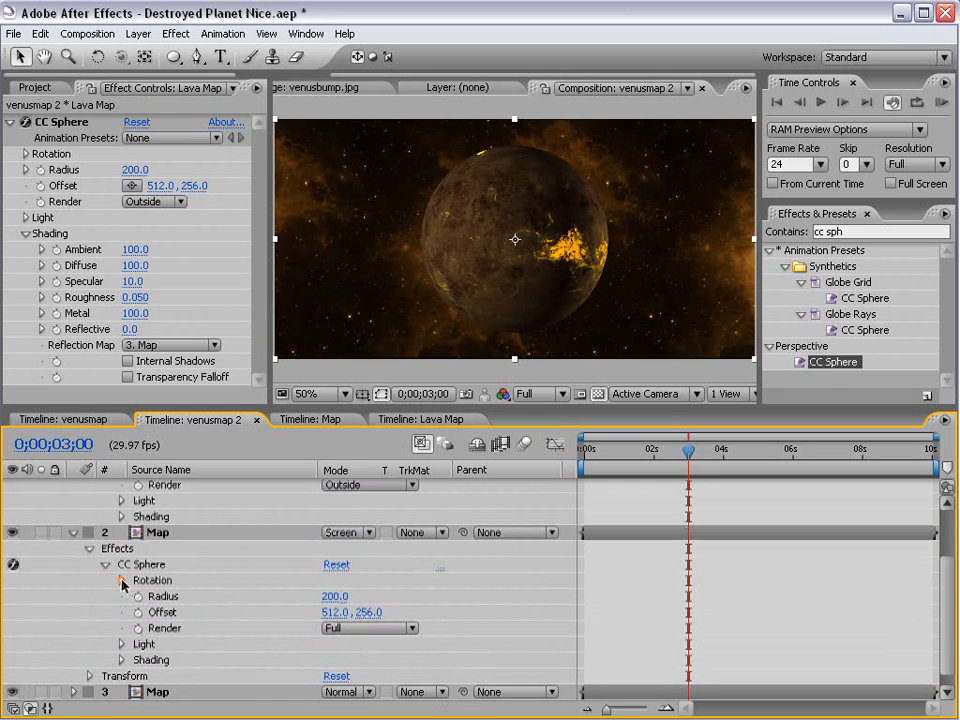
pyautogui.click(121, 582)
pyautogui.press('`')
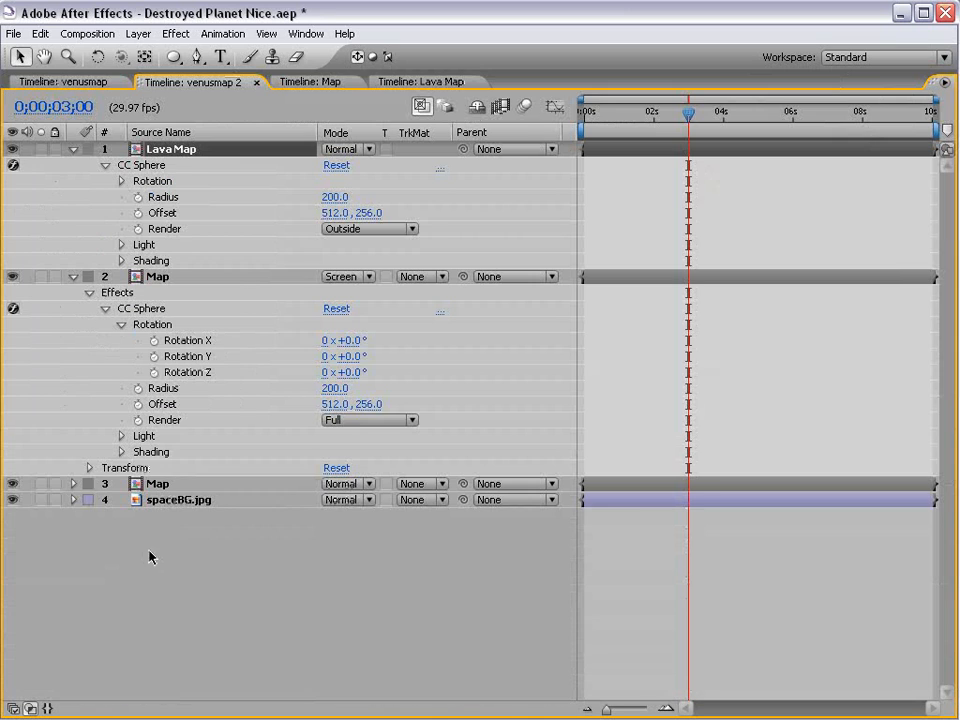
pyautogui.click(121, 181)
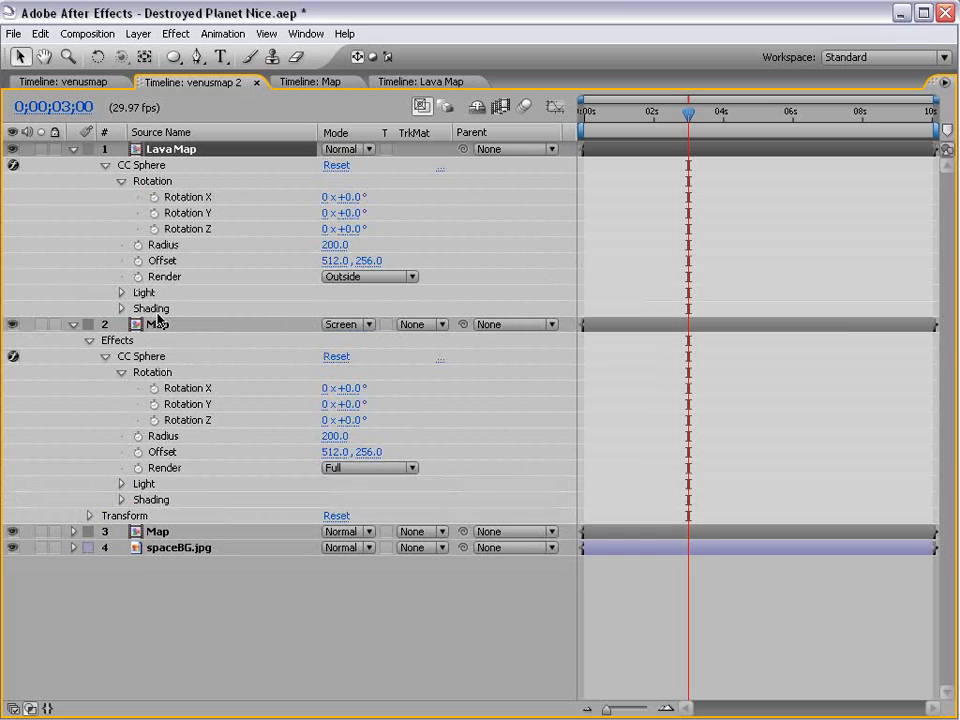
# Link the screened Map layer's CC Sphere Rotation Y to Lava Map's Rotation Y with an expression.
pyautogui.keyDown('alt'); pyautogui.click(154, 404); pyautogui.keyUp('alt')
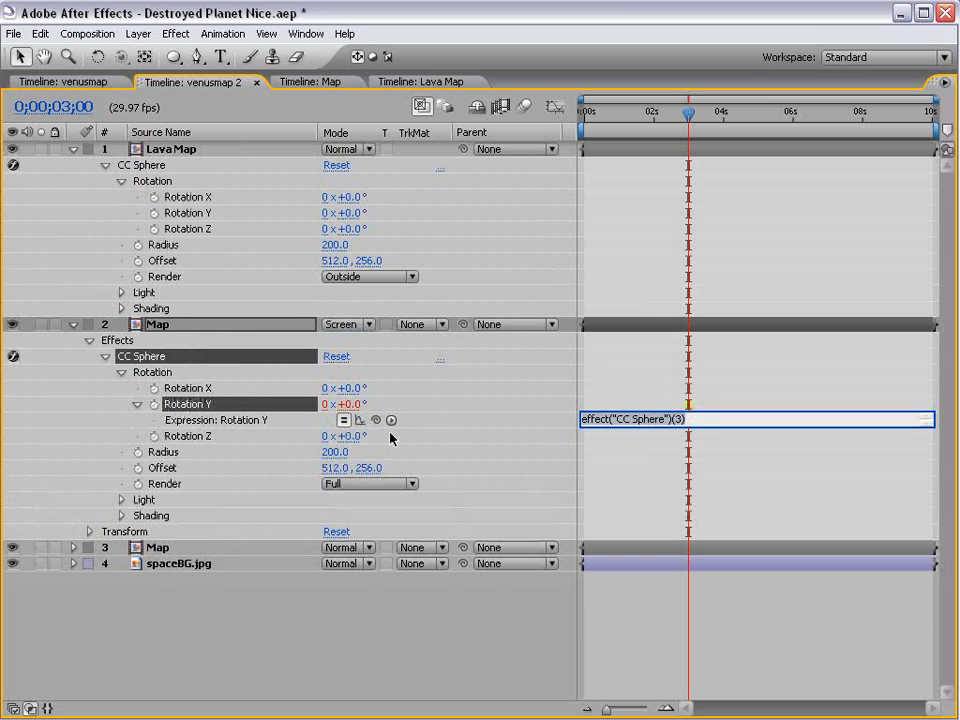
pyautogui.keyDown('alt'); pyautogui.click(157, 405); pyautogui.keyUp('alt')
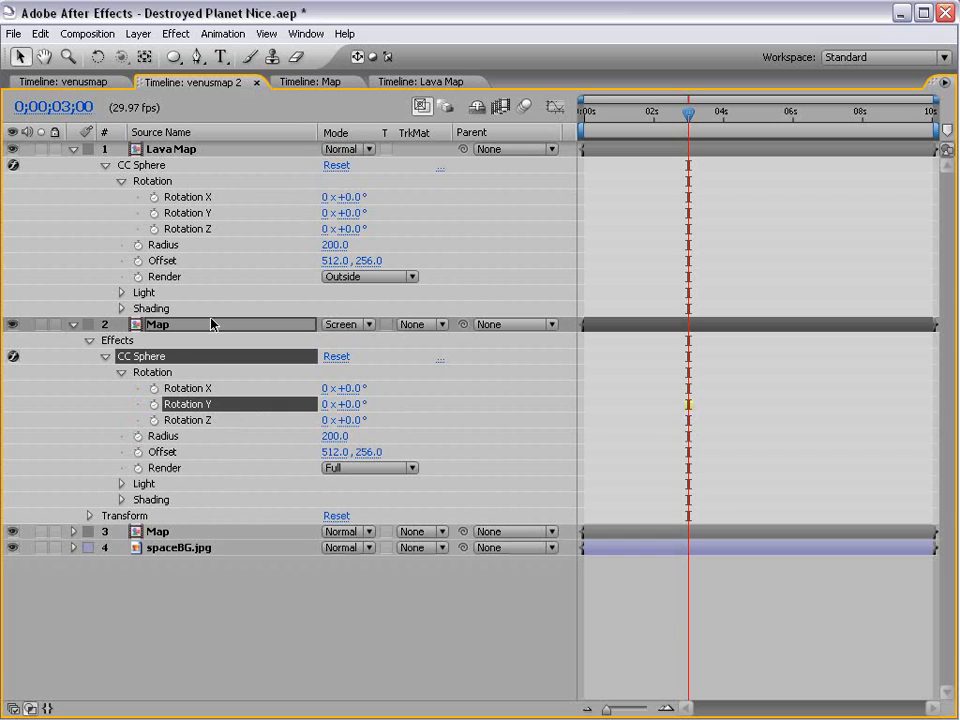
pyautogui.keyDown('alt'); pyautogui.click(154, 404); pyautogui.keyUp('alt')
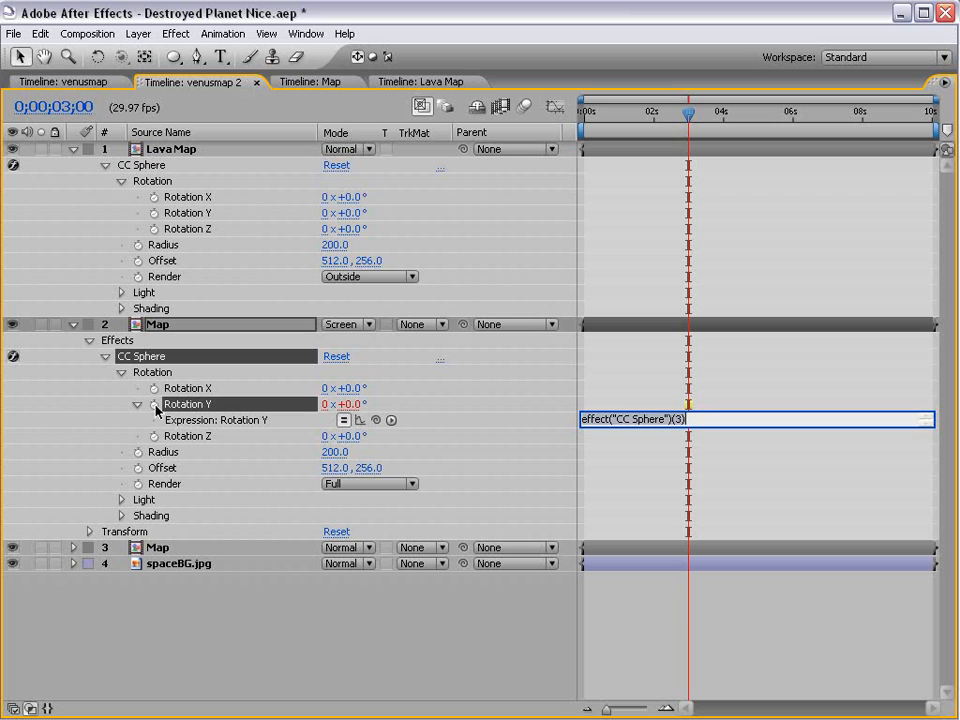
pyautogui.moveTo(375, 421); pyautogui.dragTo(188, 213)
pyautogui.click(456, 413)
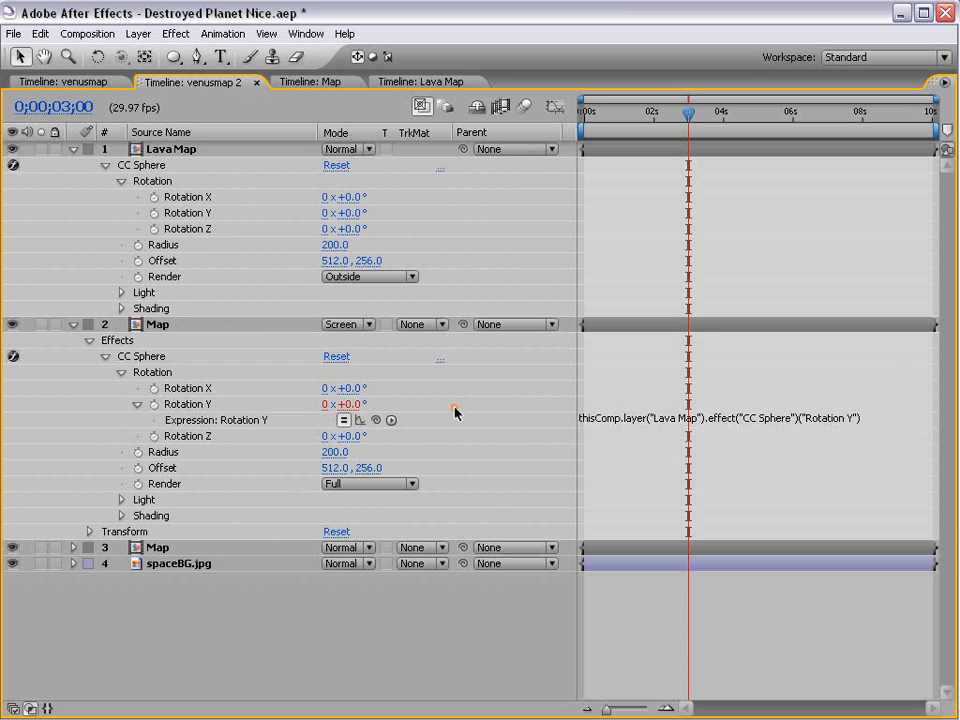
# Link the CC Sphere Rotation Y of the Normal-mode Map layer to Lava Map's Rotation Y with an expression.
pyautogui.click(74, 548)
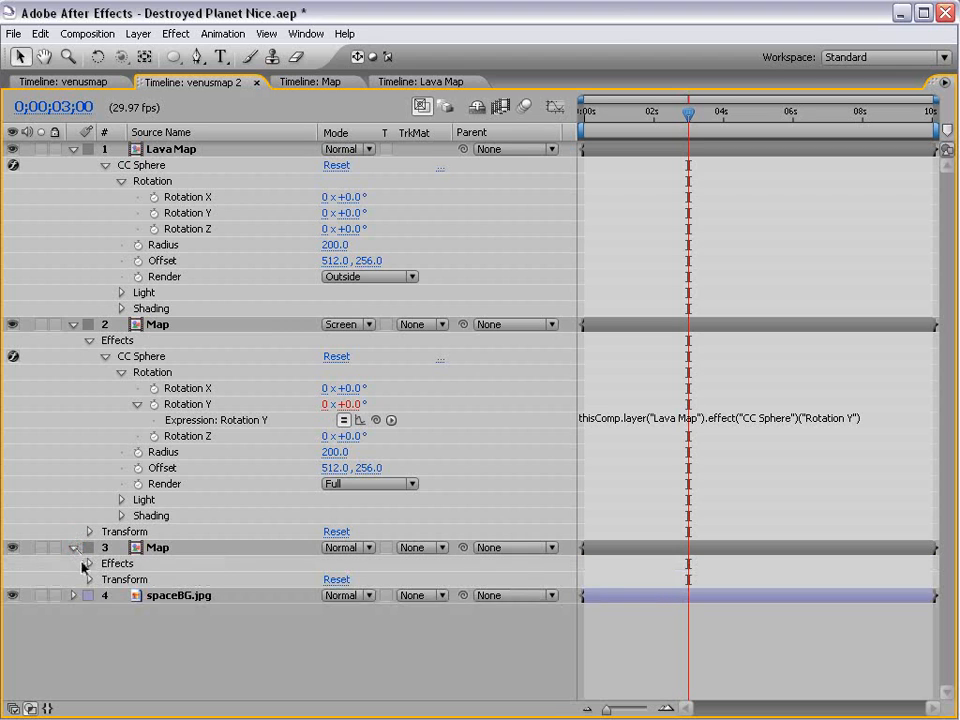
pyautogui.click(90, 564)
pyautogui.click(104, 579)
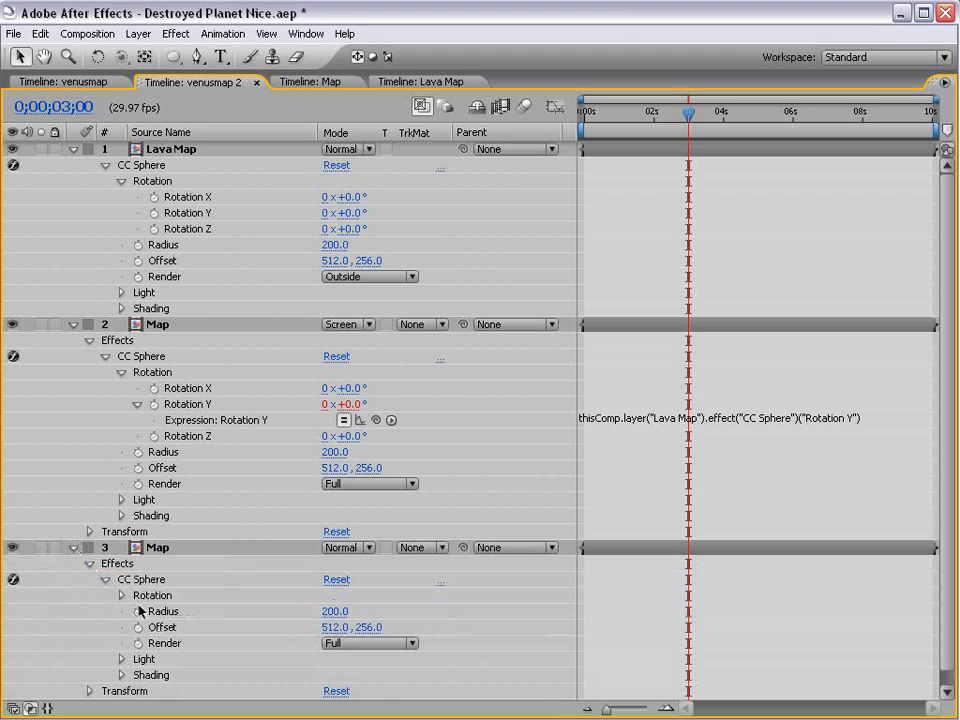
pyautogui.click(123, 595)
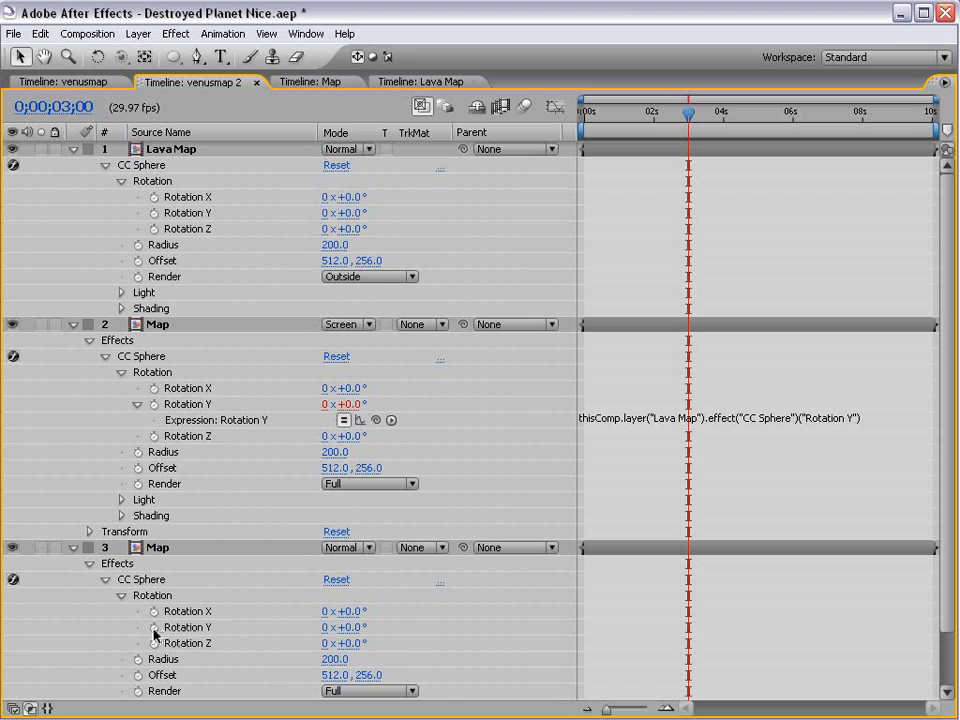
pyautogui.keyDown('alt'); pyautogui.click(154, 627); pyautogui.keyUp('alt')
pyautogui.moveTo(377, 645); pyautogui.dragTo(156, 213)
pyautogui.click(603, 505)
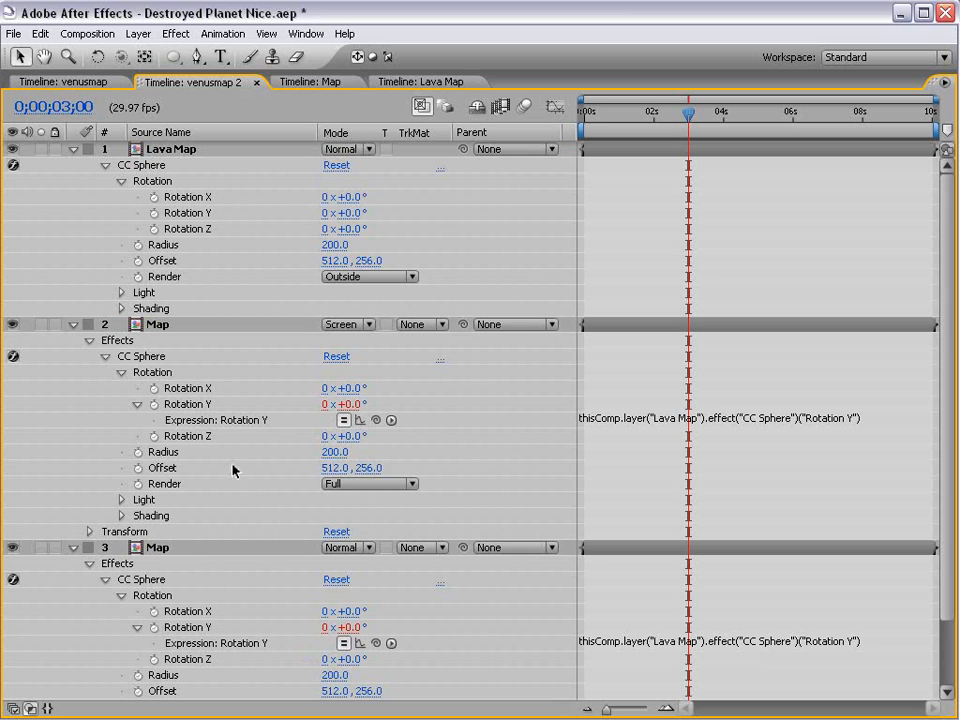
# Set Lava Map's CC Sphere Rotation Y to 250° and check the rotated planet in a maximized composition view.
pyautogui.click(184, 216)
pyautogui.click(168, 150)
pyautogui.press('`')
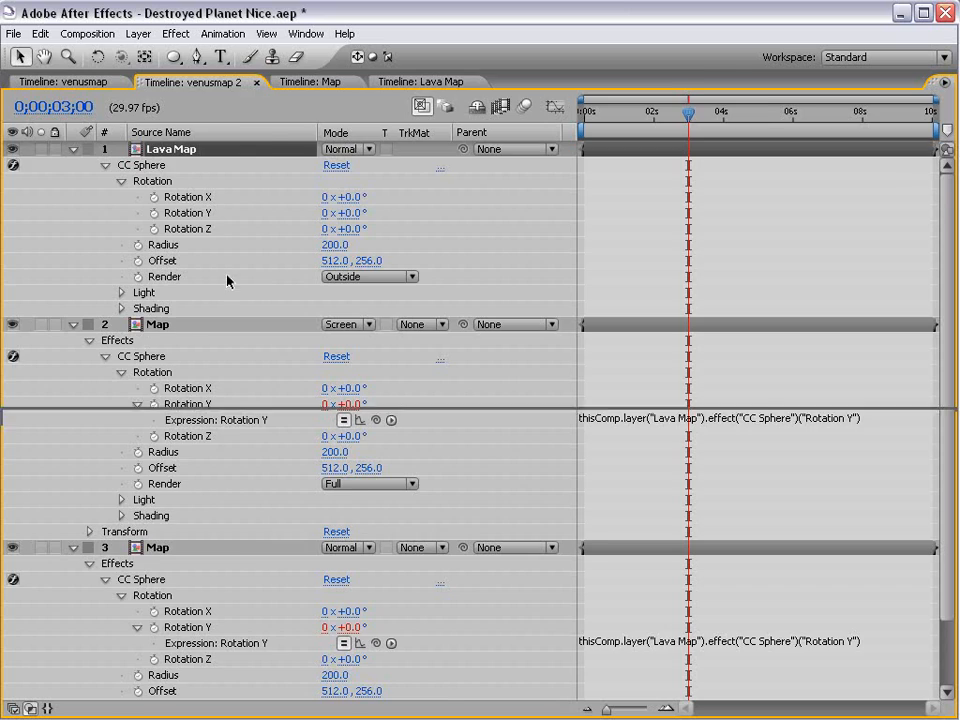
pyautogui.moveTo(345, 550); pyautogui.dragTo(561, 519)
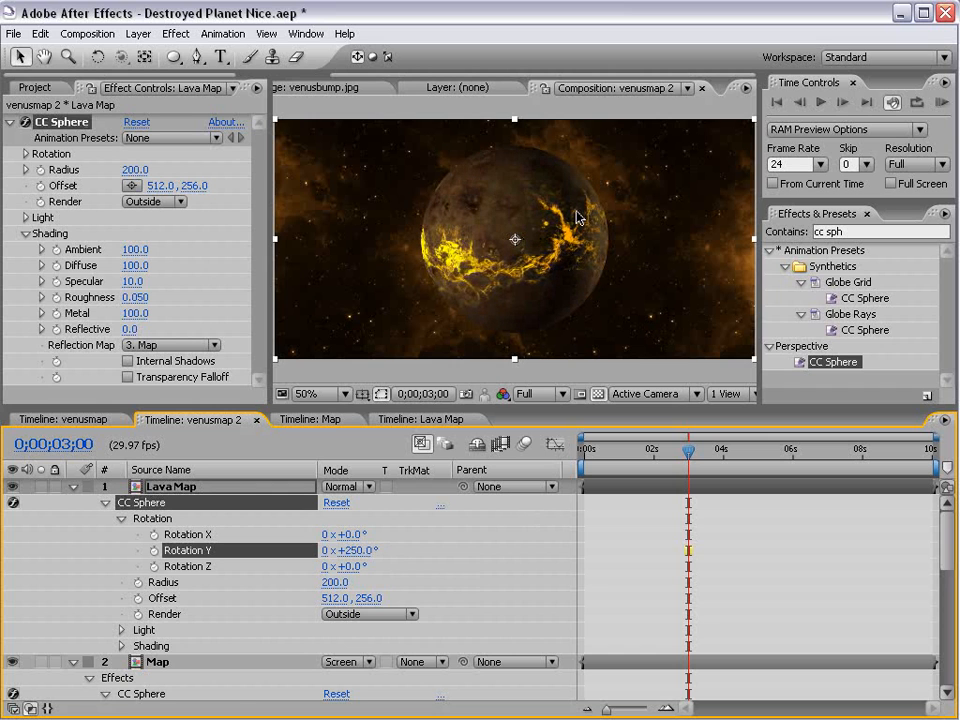
pyautogui.press('`')
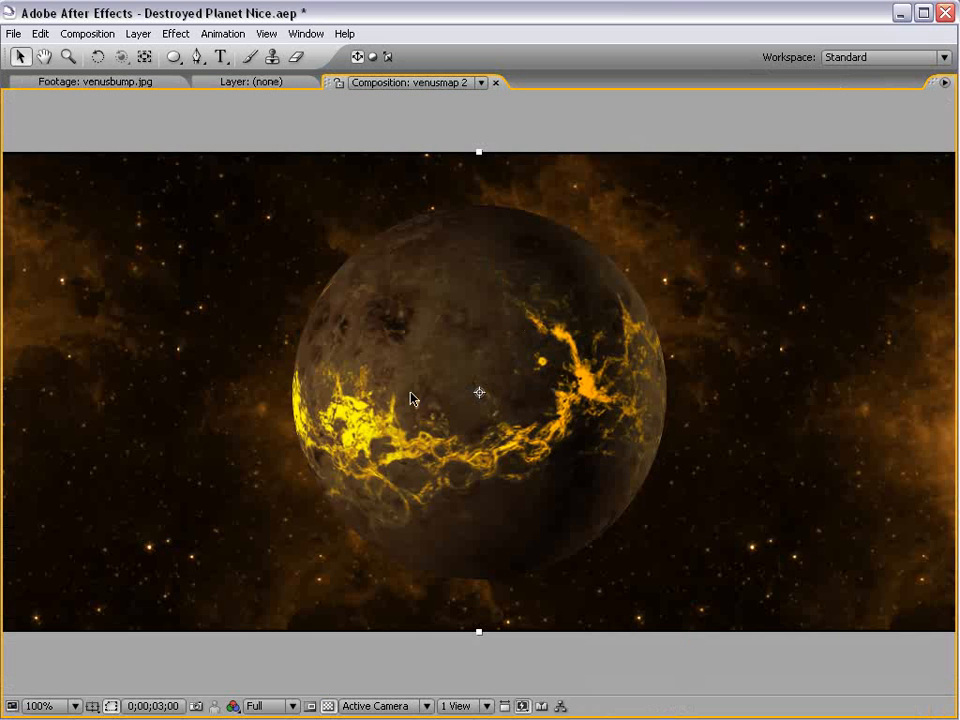
pyautogui.press('`')
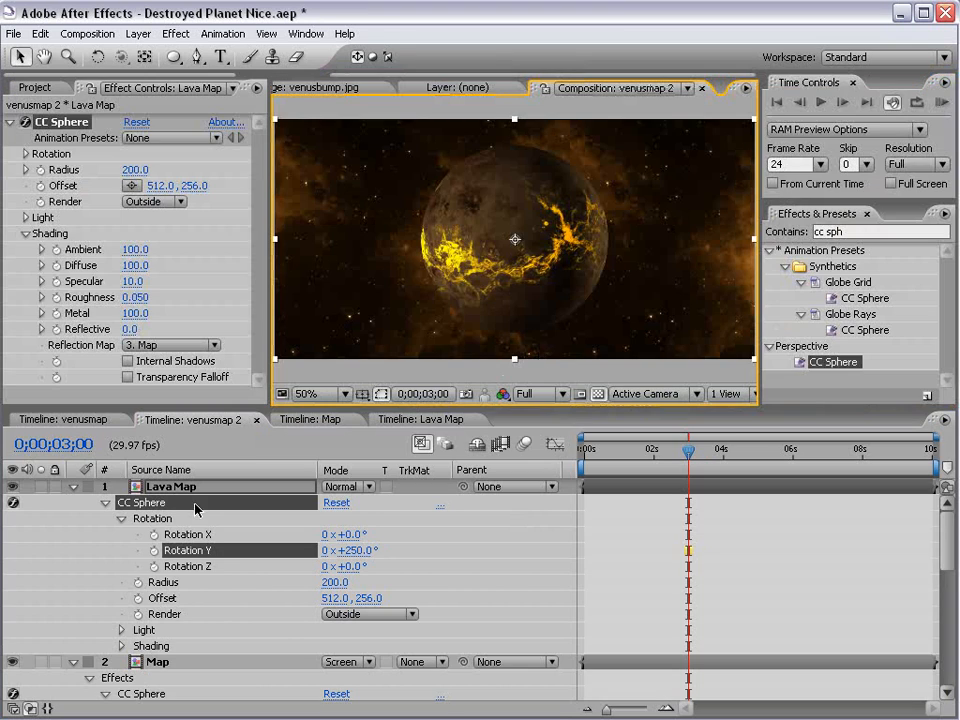
# Collapse the properties of the Lava Map layer and both Map layers in the timeline.
pyautogui.click(73, 487)
pyautogui.click(73, 502)
pyautogui.click(73, 518)
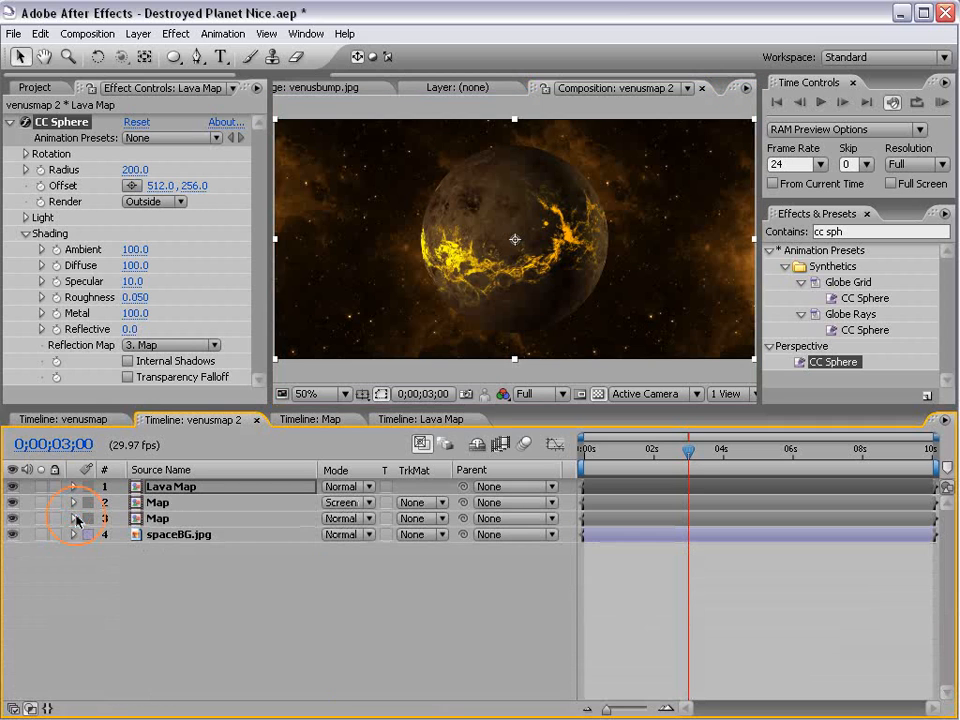
# Apply a Glow effect to the Lava Map layer with Glow Radius 47 and Glow Intensity 0.7.
pyautogui.click(163, 486)
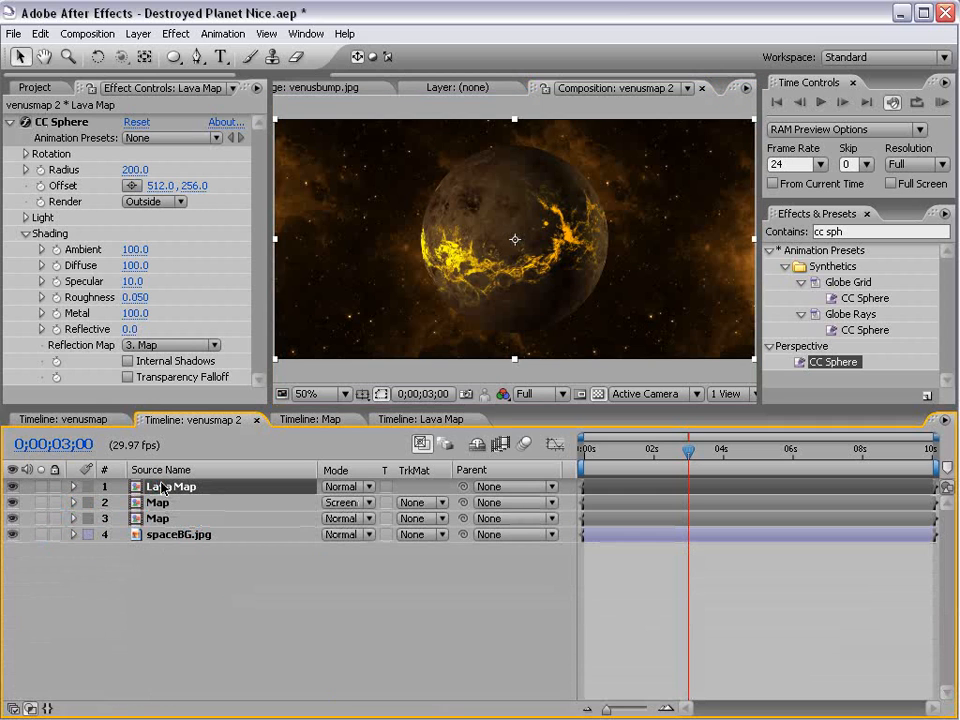
pyautogui.click(180, 35)
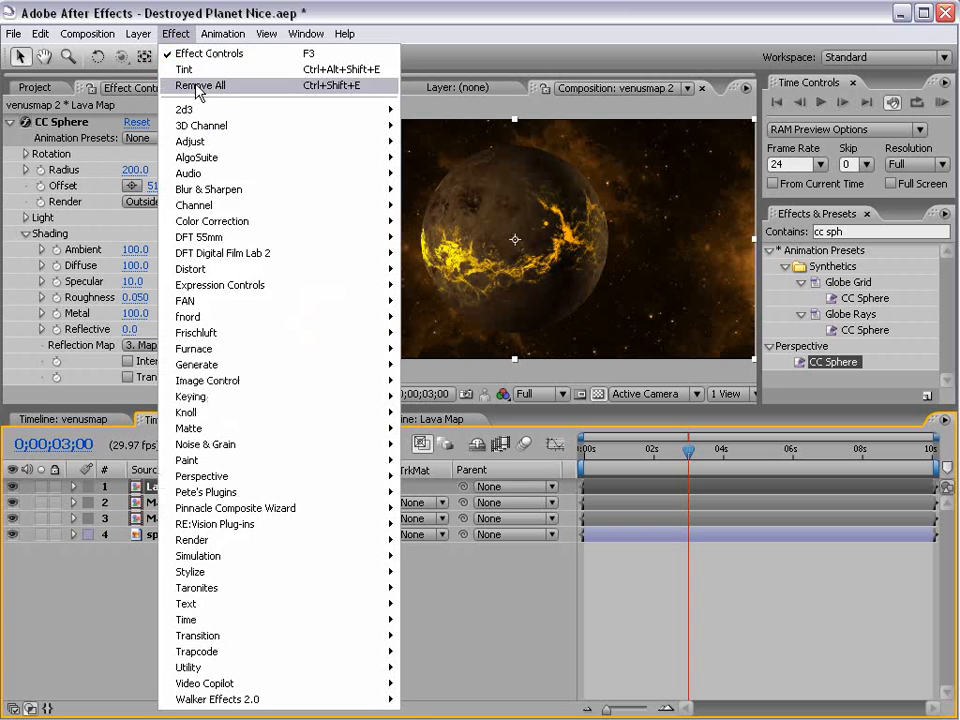
pyautogui.moveTo(217, 577)
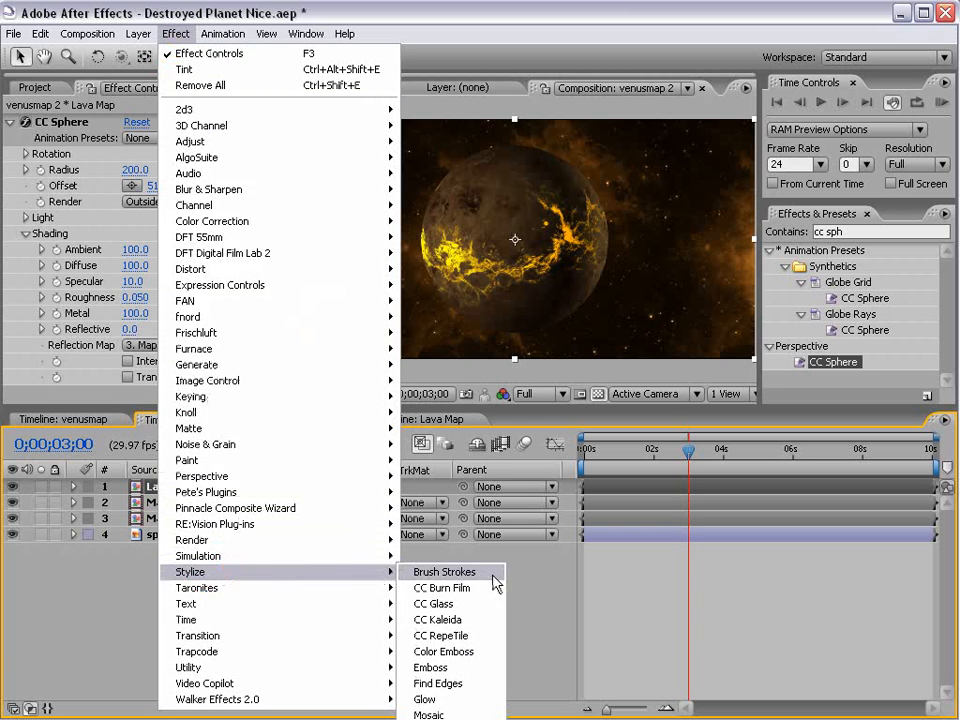
pyautogui.click(458, 699)
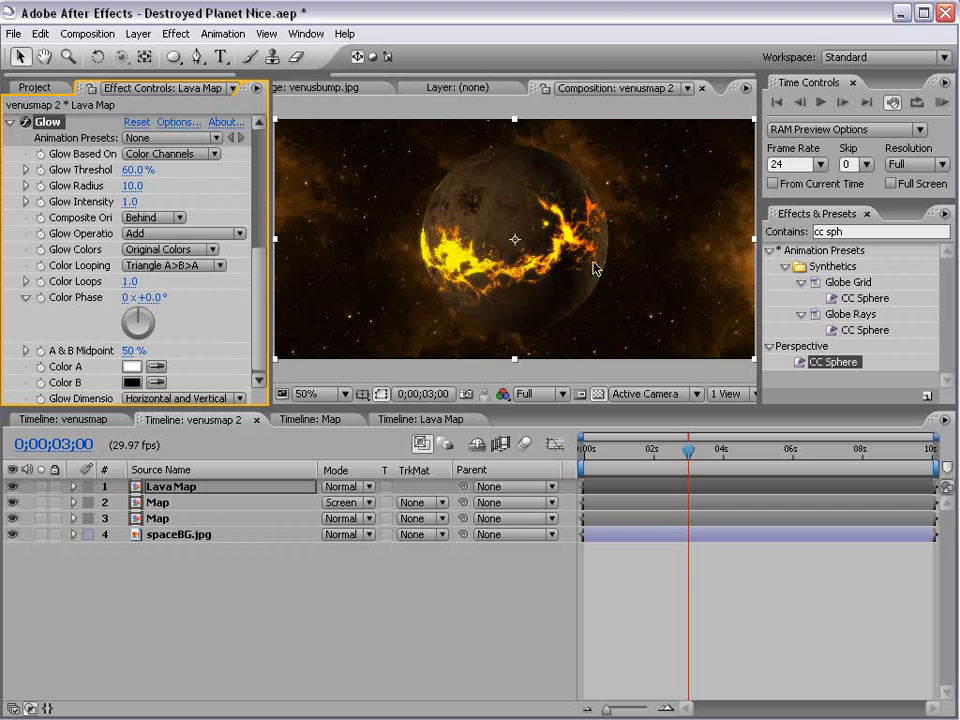
pyautogui.moveTo(130, 188)
pyautogui.mouseDown()
pyautogui.moveTo(172, 187)
pyautogui.moveTo(140, 185)
pyautogui.moveTo(116, 202)
pyautogui.mouseUp()
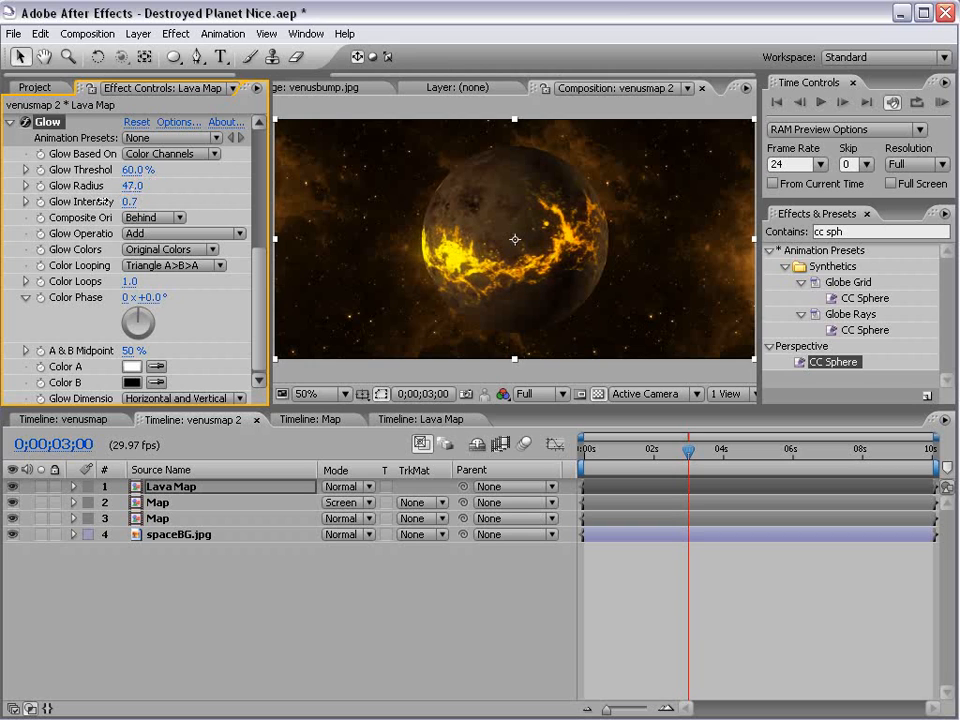
pyautogui.click(673, 601)
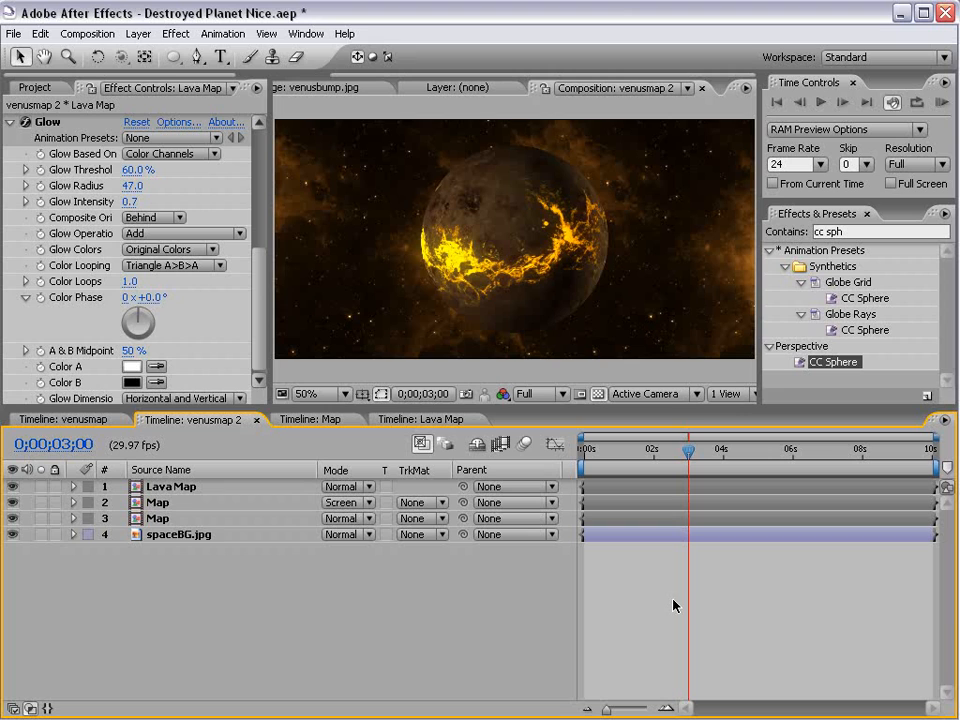
# Add Curves to the Normal-mode Map layer, shape a steep S-curve for stronger contrast, and check the planet in a maximized view.
pyautogui.click(155, 519)
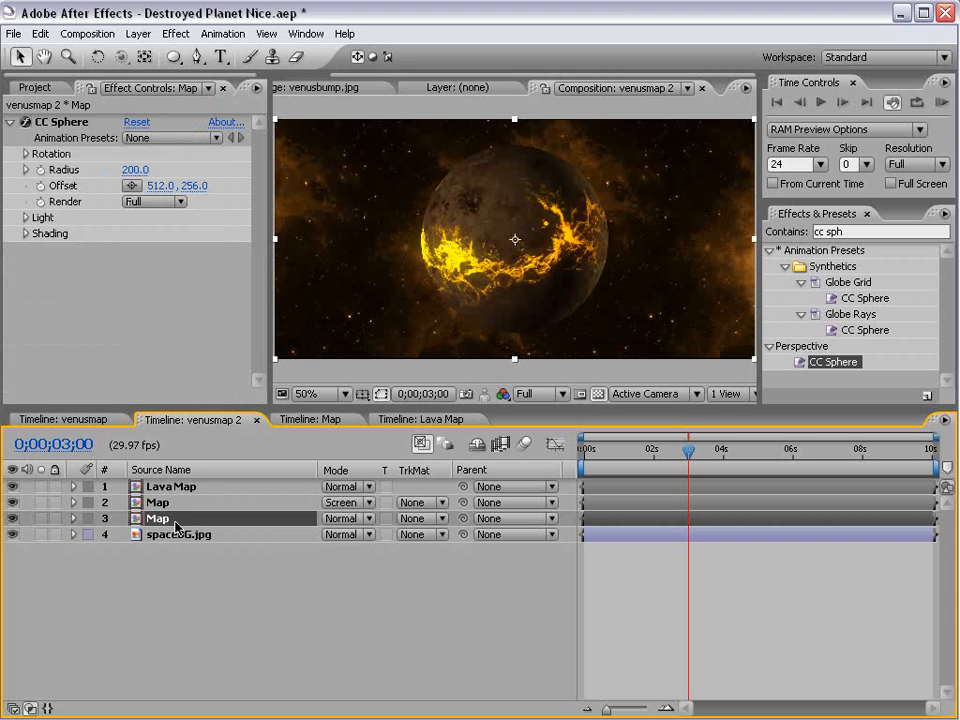
pyautogui.click(174, 34)
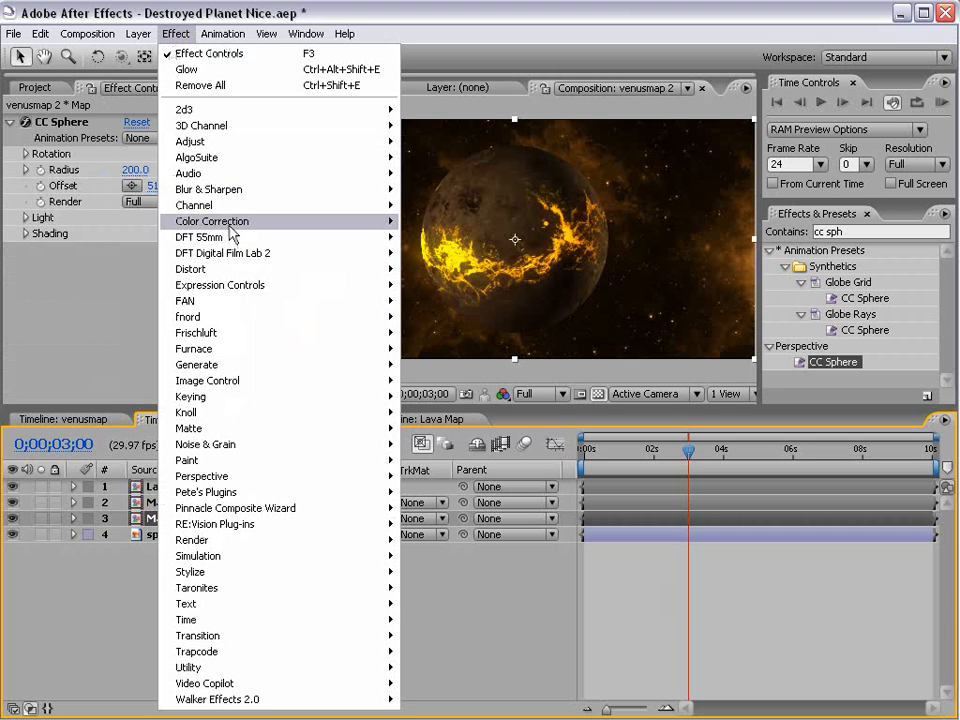
pyautogui.moveTo(230, 221)
pyautogui.click(440, 428)
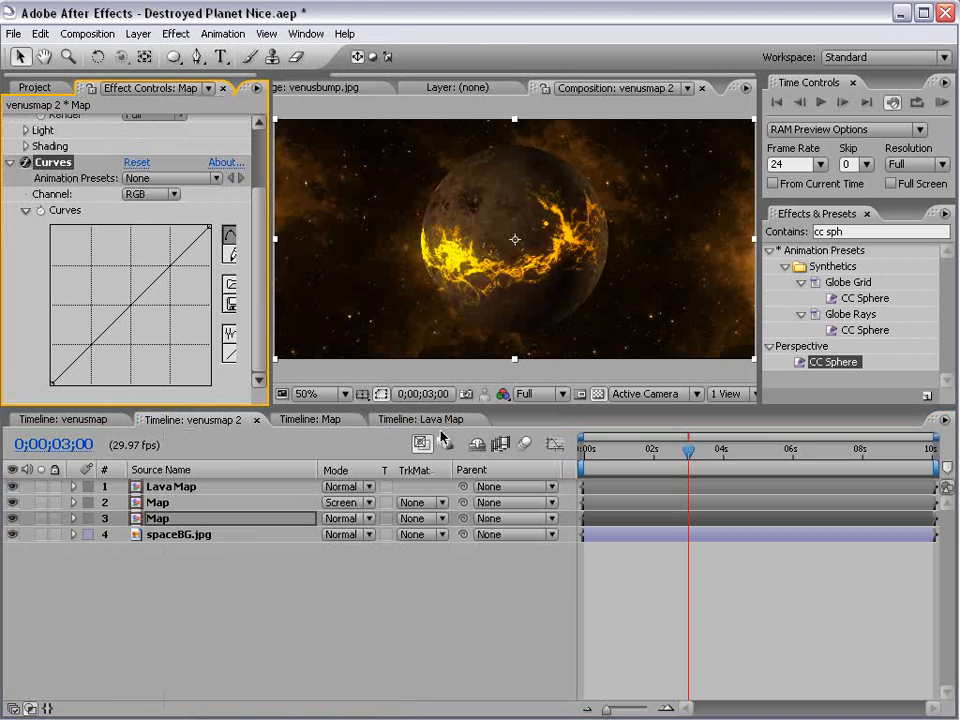
pyautogui.moveTo(130, 298); pyautogui.dragTo(168, 261)
pyautogui.moveTo(96, 337); pyautogui.dragTo(88, 354)
pyautogui.moveTo(175, 262); pyautogui.dragTo(144, 245)
pyautogui.moveTo(88, 355)
pyautogui.mouseDown()
pyautogui.moveTo(68, 378)
pyautogui.moveTo(90, 355)
pyautogui.mouseUp()
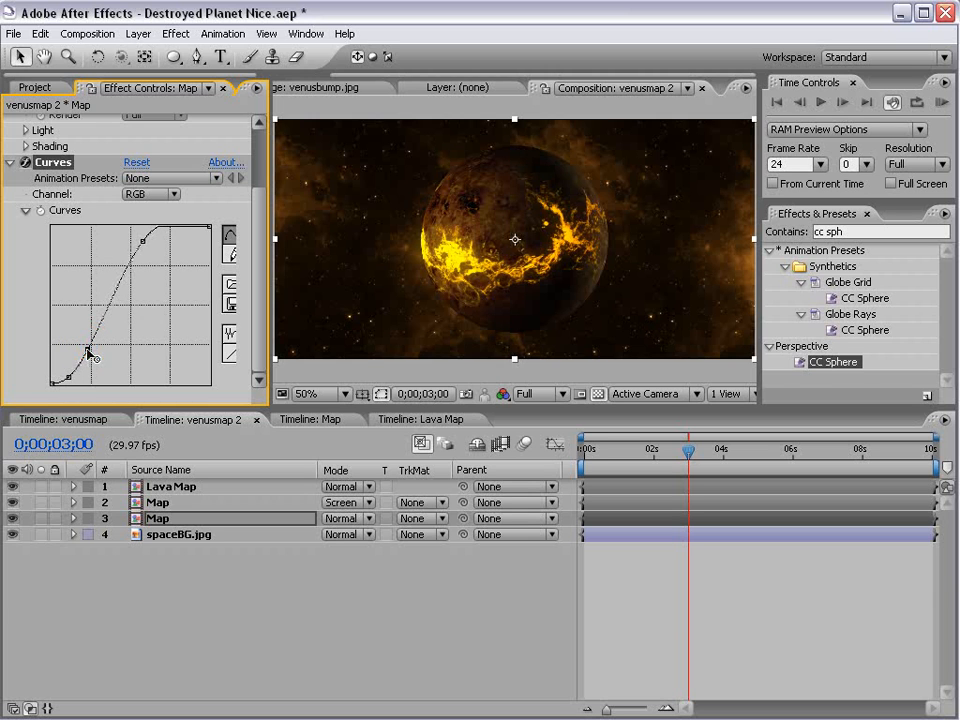
pyautogui.press('`')
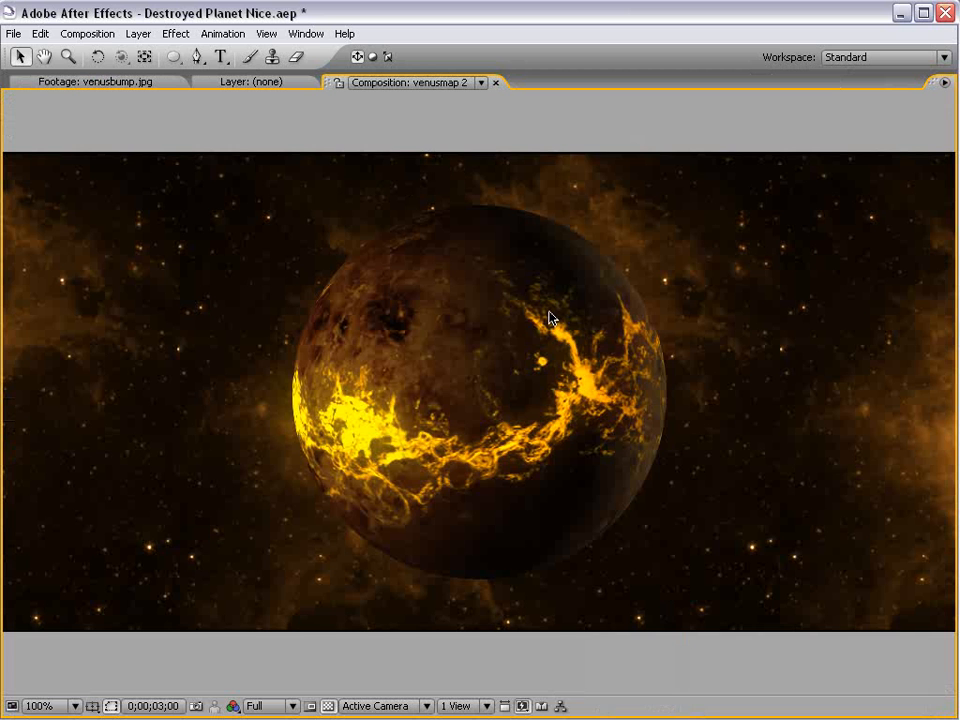
pyautogui.press('`')
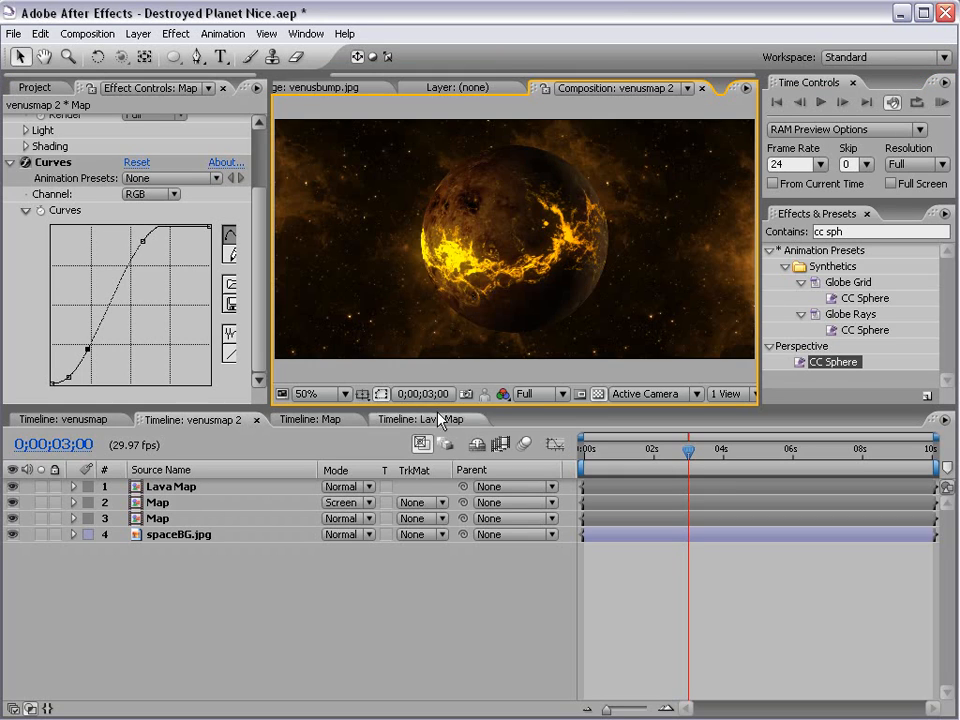
# In the Lava Map composition, shift the second venusbump.jpg layer's Tint white mapping to a deeper orange and check it in venusmap 2.
pyautogui.click(414, 419)
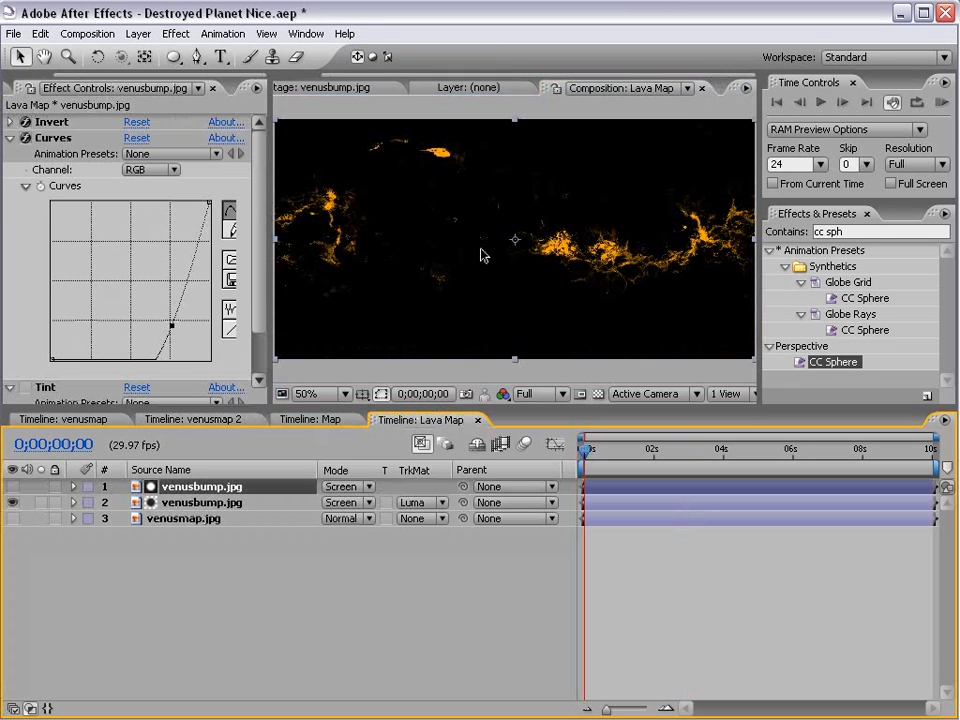
pyautogui.click(190, 502)
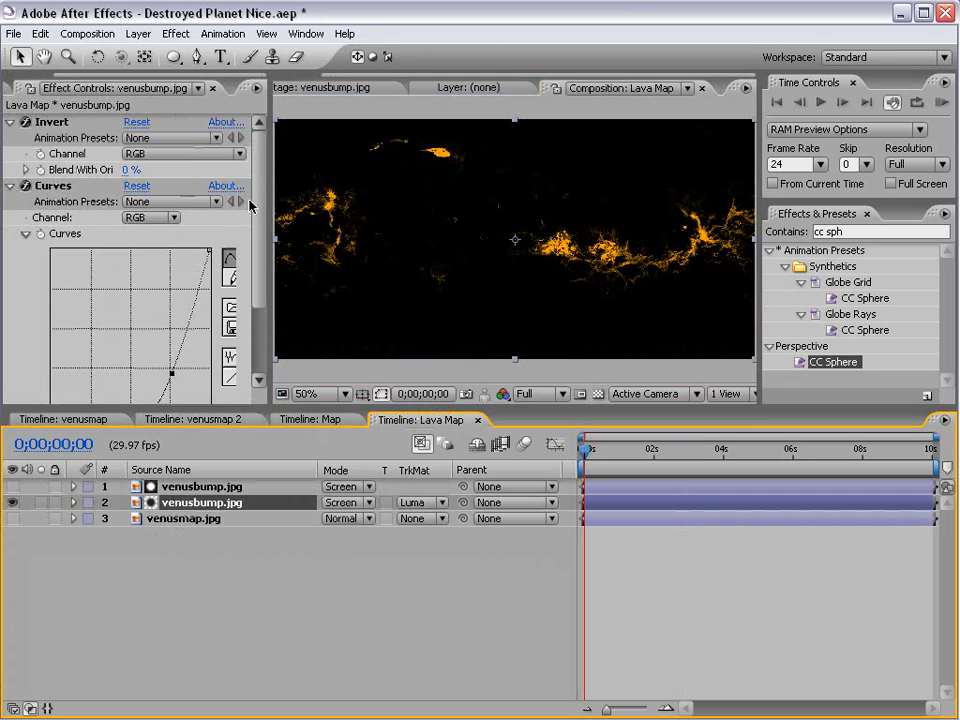
pyautogui.moveTo(255, 205); pyautogui.dragTo(265, 325)
pyautogui.click(131, 380)
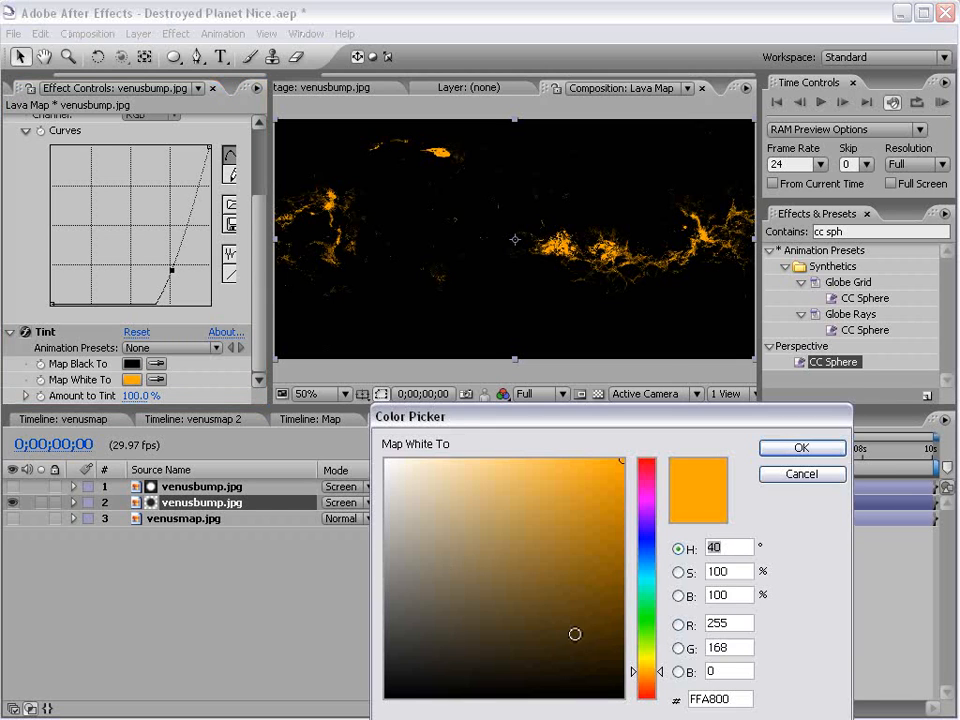
pyautogui.moveTo(659, 673); pyautogui.dragTo(659, 679)
pyautogui.click(802, 448)
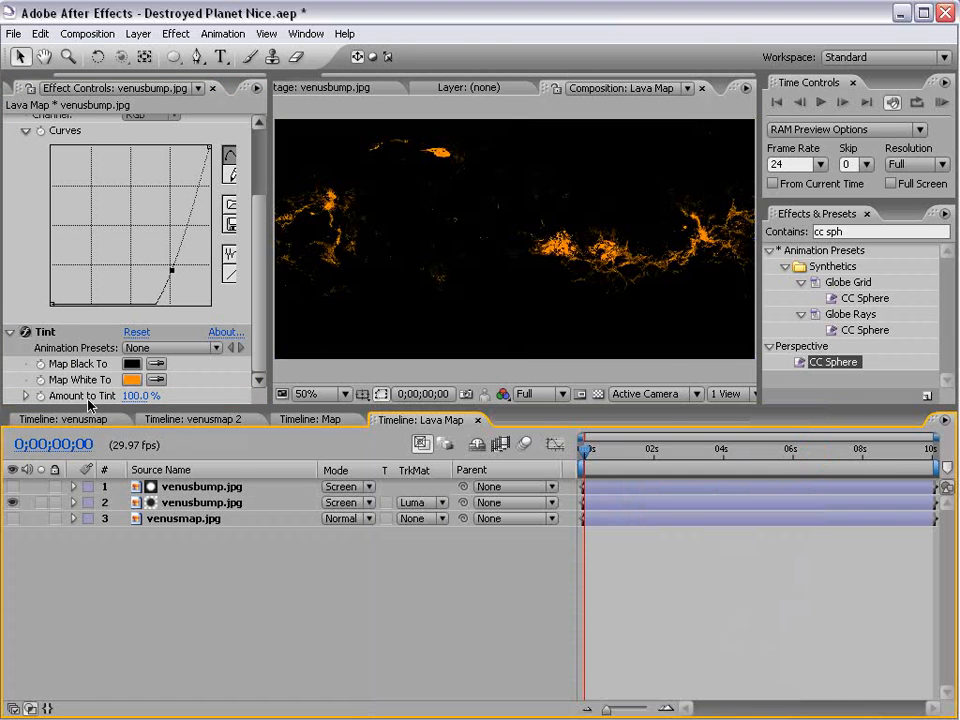
pyautogui.click(180, 421)
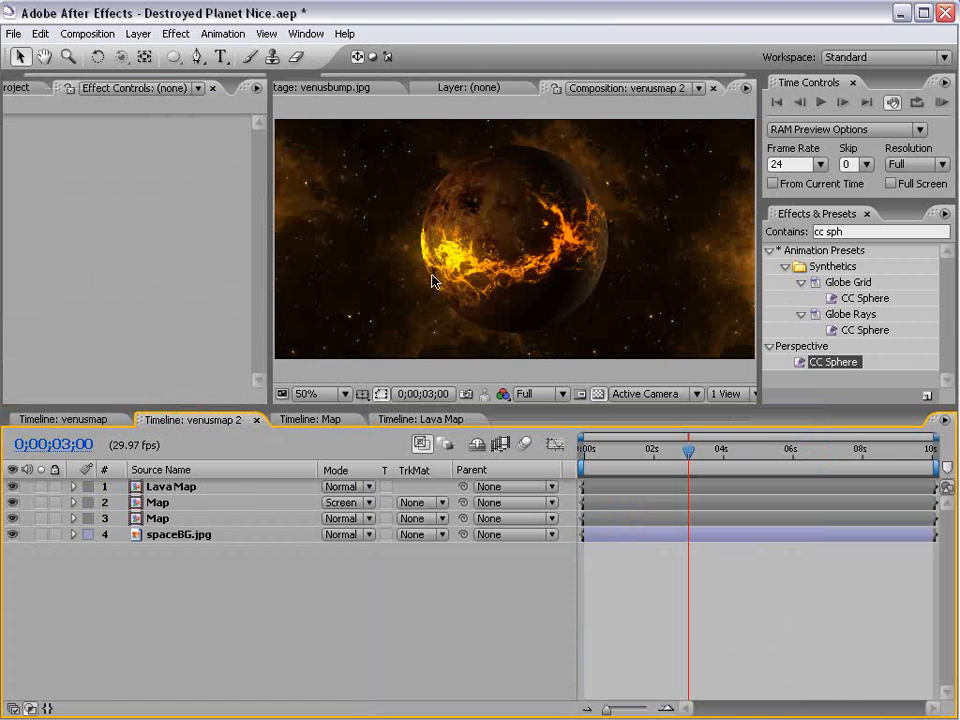
pyautogui.press('`')
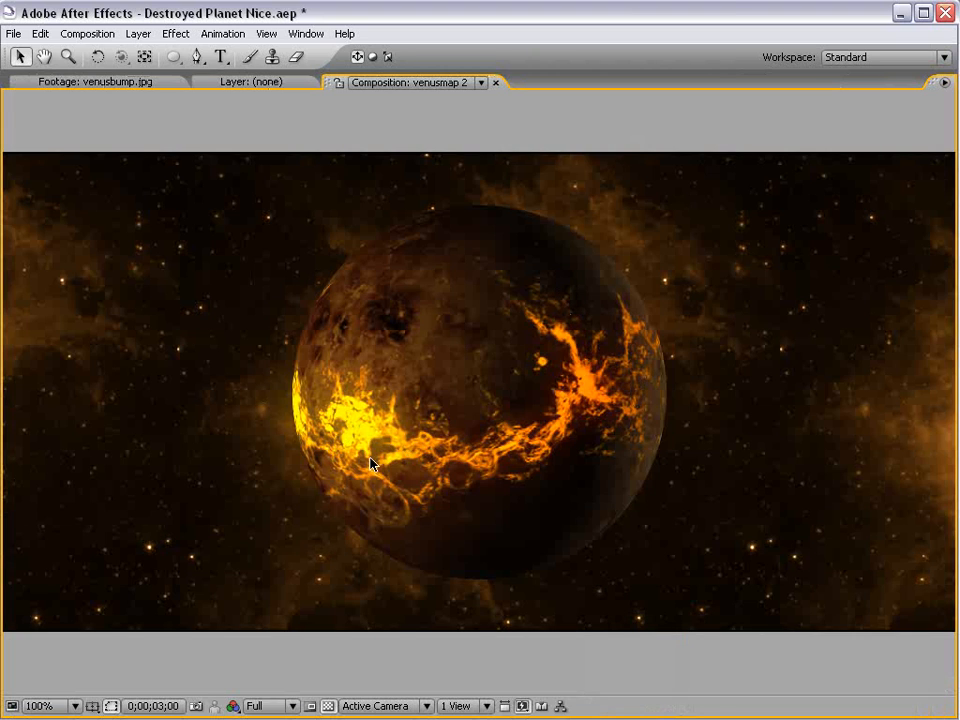
pyautogui.press('`')
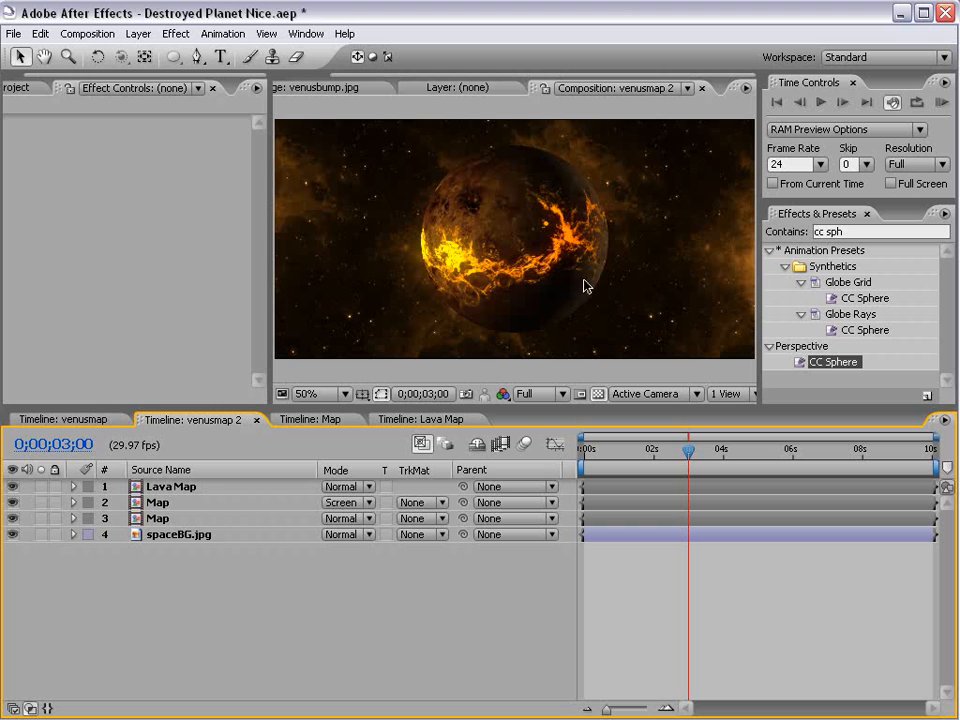
# Apply a Glow effect to the Normal-mode Map layer and base it on the Alpha Channel.
pyautogui.click(160, 518)
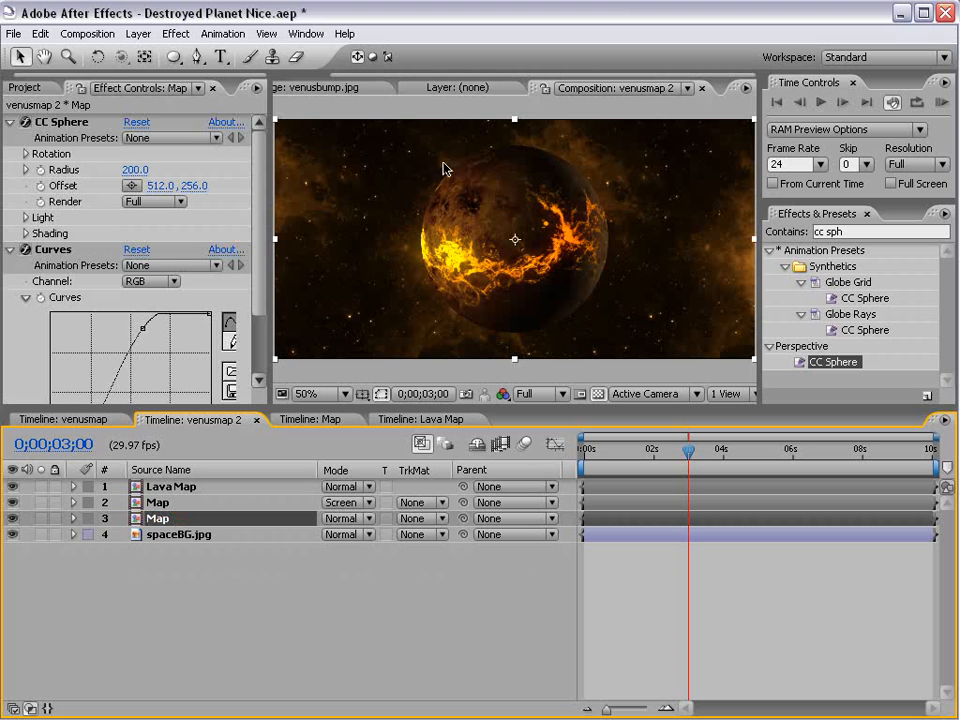
pyautogui.click(176, 33)
pyautogui.moveTo(231, 571)
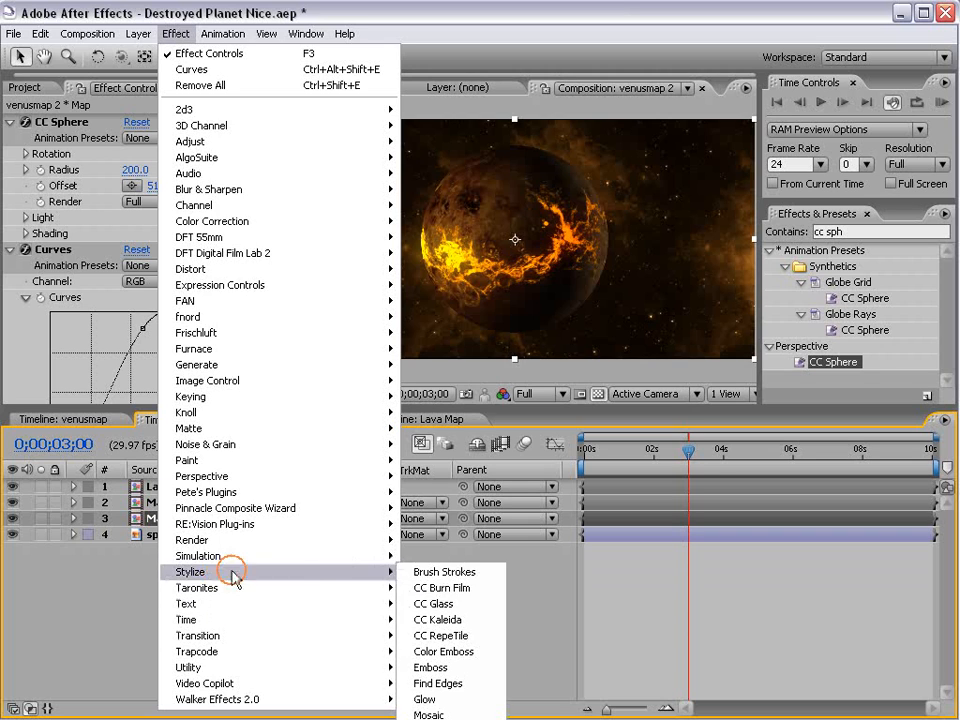
pyautogui.click(453, 701)
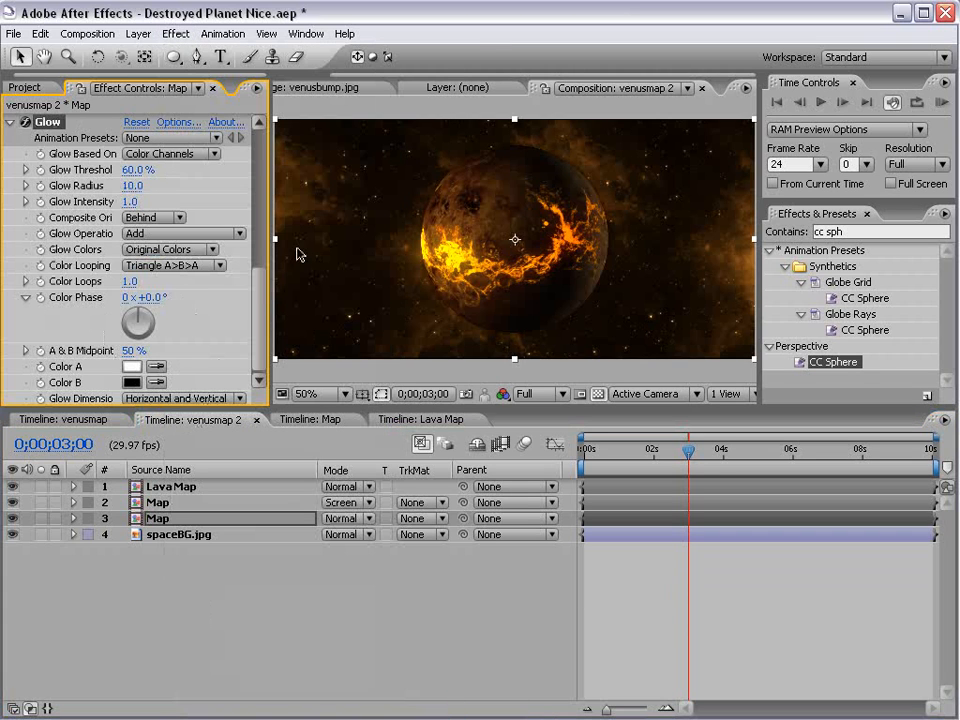
pyautogui.click(170, 155)
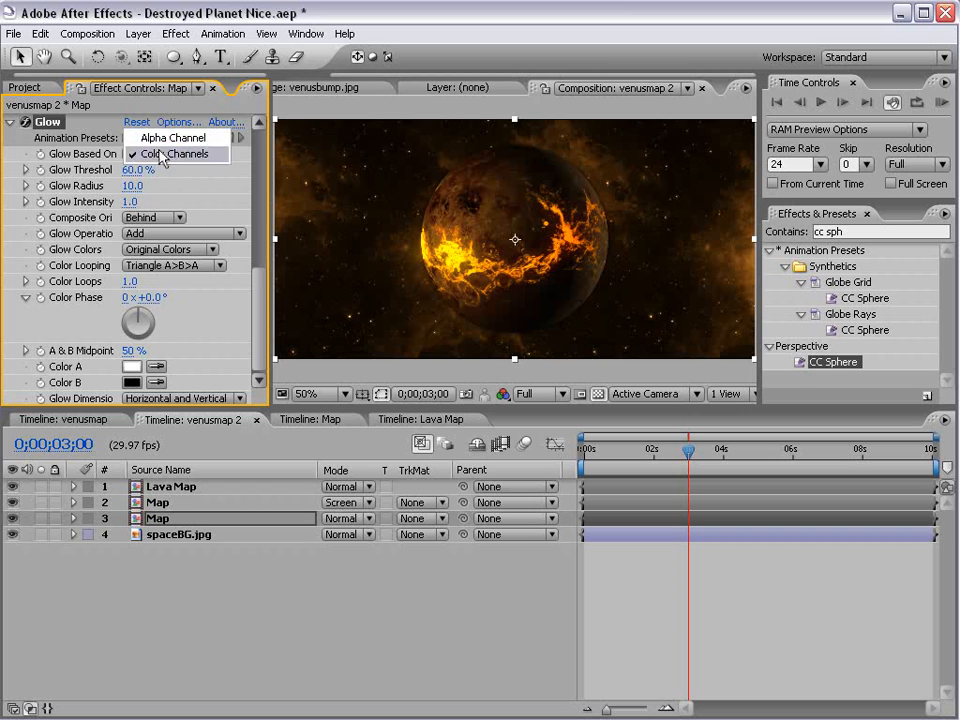
pyautogui.click(156, 137)
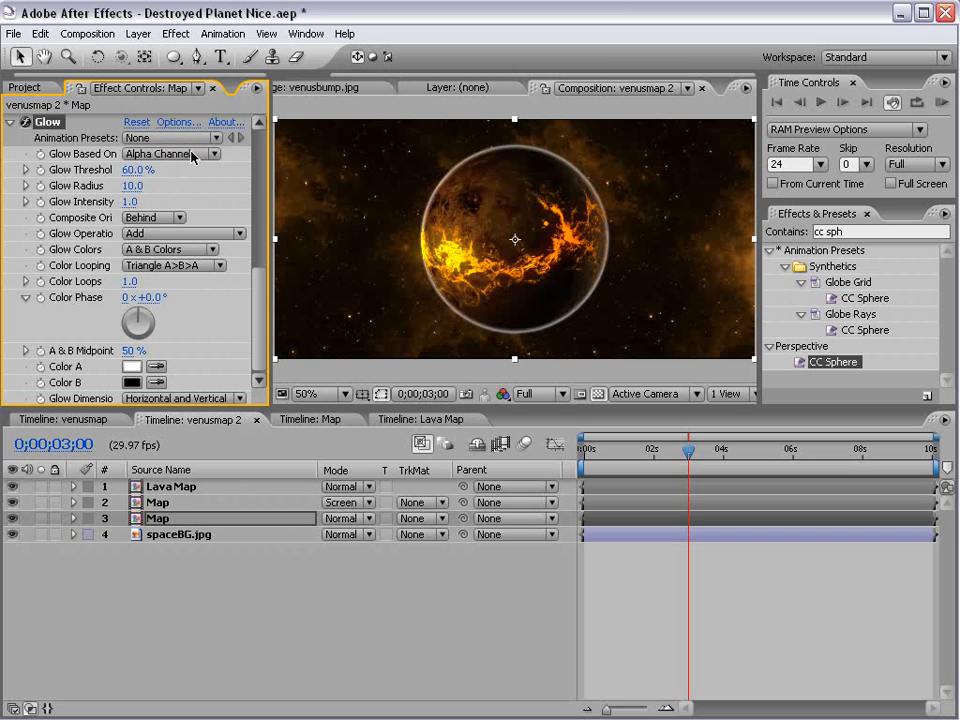
# Set the Map layer's Glow Composite Original to On Top and widen the effect settings area.
pyautogui.click(155, 217)
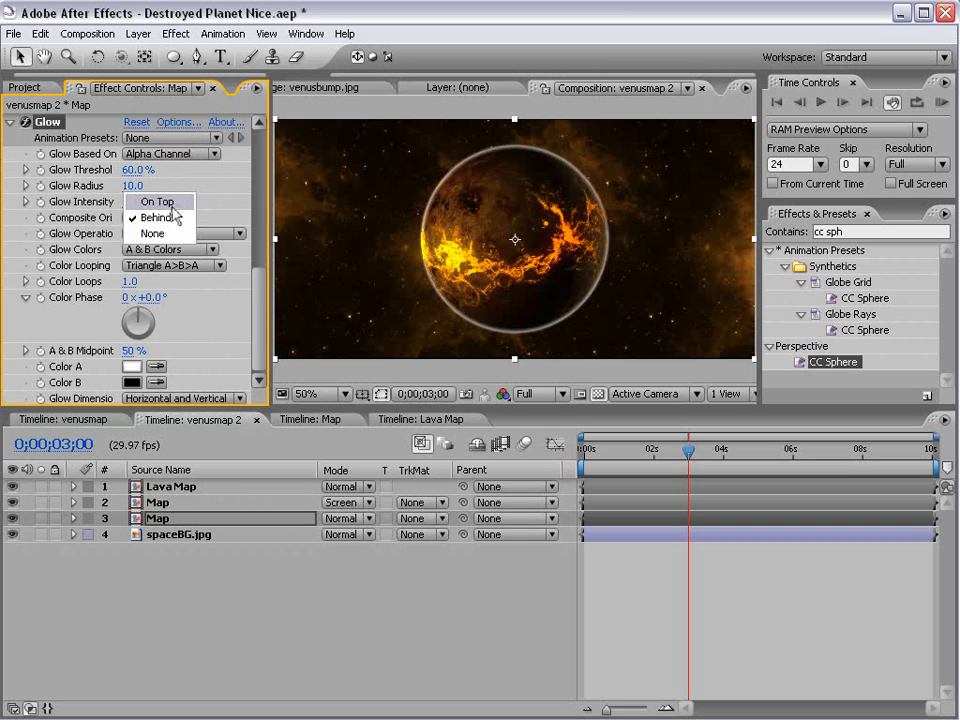
pyautogui.click(157, 201)
pyautogui.moveTo(271, 229); pyautogui.dragTo(345, 229)
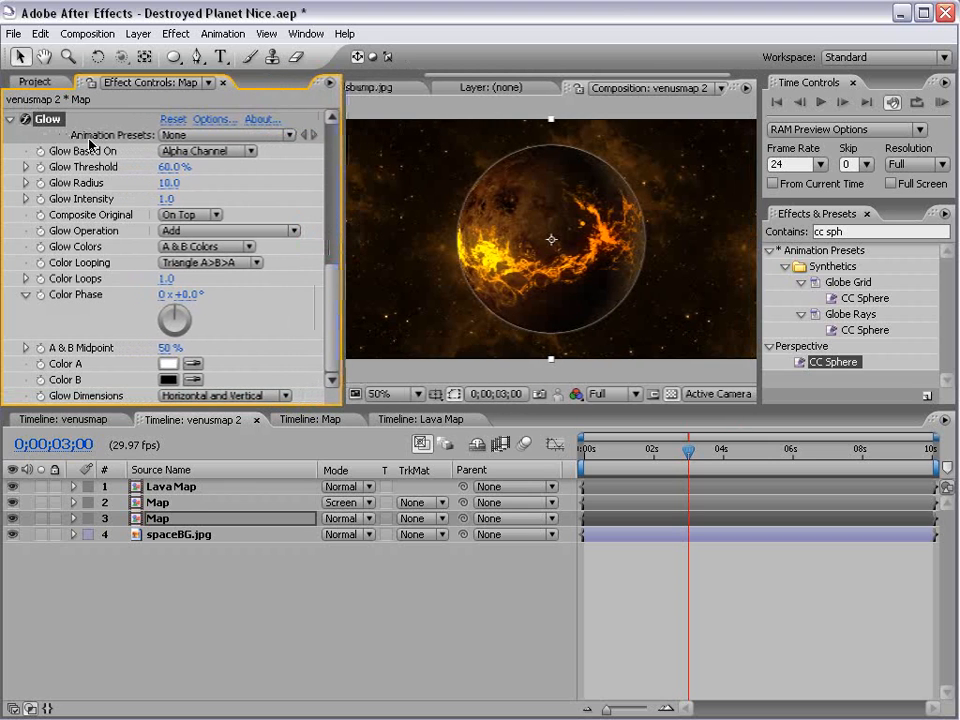
pyautogui.click(200, 151)
pyautogui.click(210, 157)
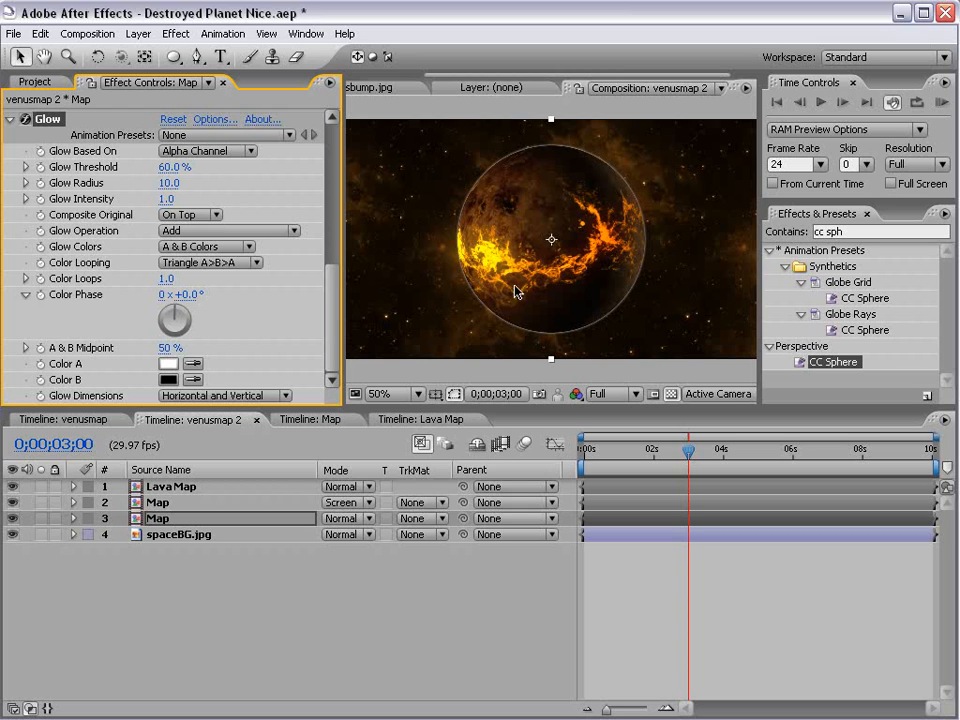
pyautogui.click(190, 218)
pyautogui.click(192, 217)
# Change the Map layer's Glow Color A to orange.
pyautogui.click(171, 368)
pyautogui.moveTo(649, 690); pyautogui.dragTo(649, 678)
pyautogui.moveTo(552, 480); pyautogui.dragTo(594, 403)
pyautogui.moveTo(640, 676); pyautogui.dragTo(640, 685)
pyautogui.click(800, 447)
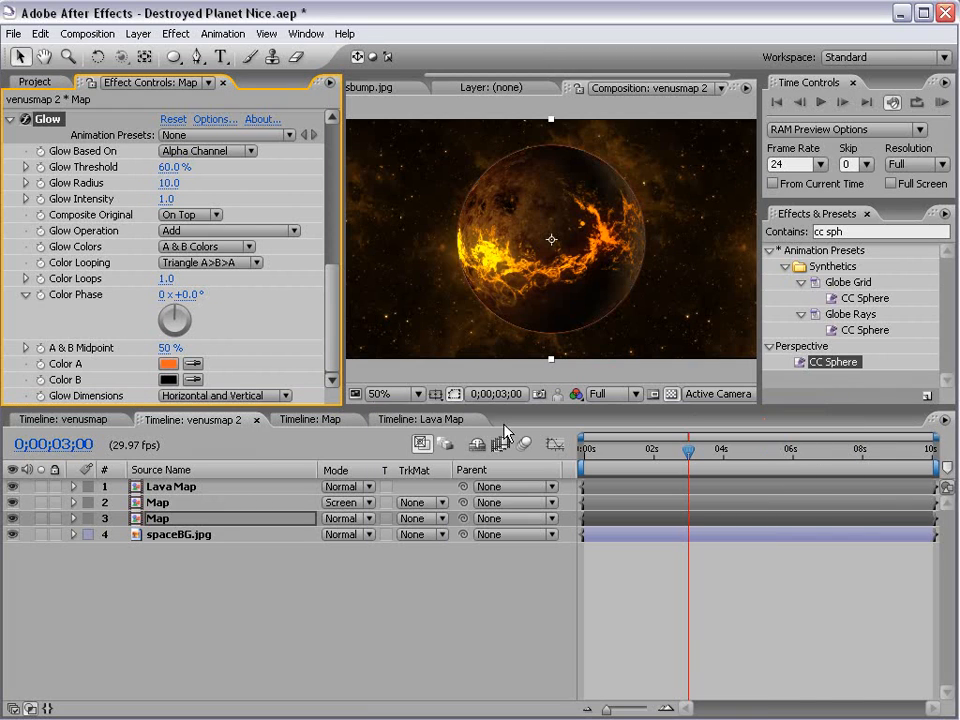
# Set the Map layer's Glow Radius to 48 and Glow Intensity to 0.5, then inspect the halo in a maximized view.
pyautogui.moveTo(166, 184); pyautogui.dragTo(123, 202)
pyautogui.click(619, 607)
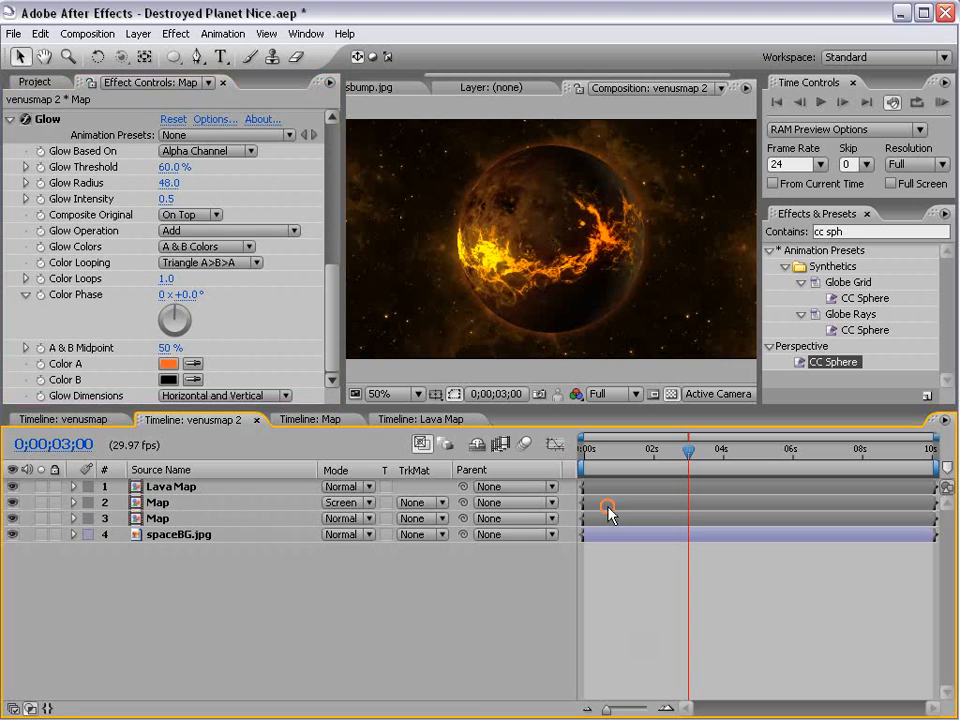
pyautogui.press('`')
pyautogui.scroll(1, 590, 366)
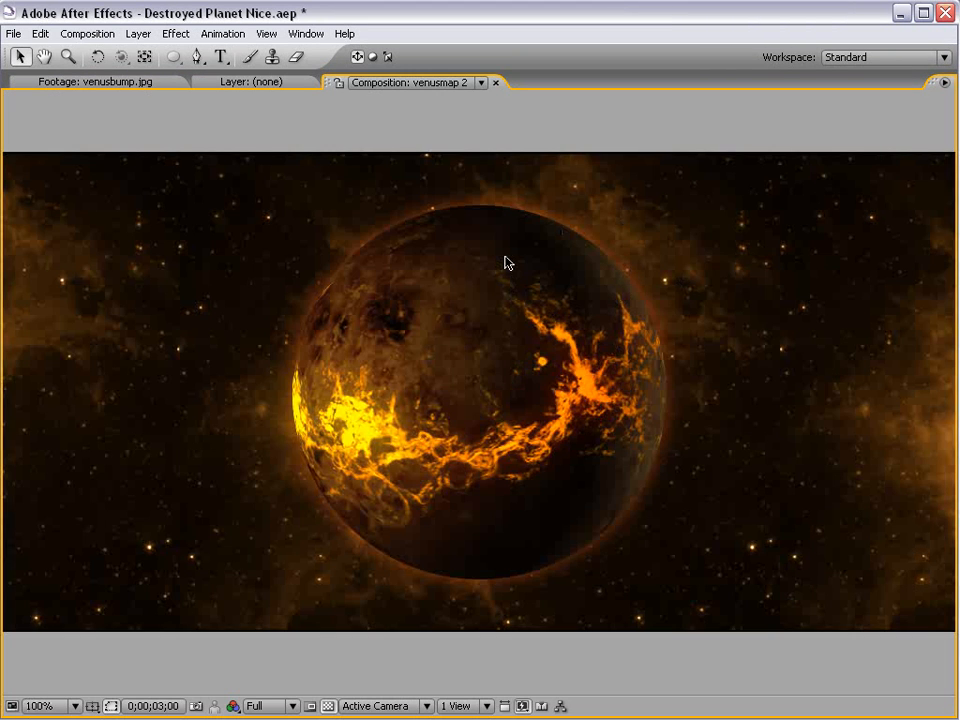
pyautogui.scroll(-1, 505, 263)
pyautogui.press('`')
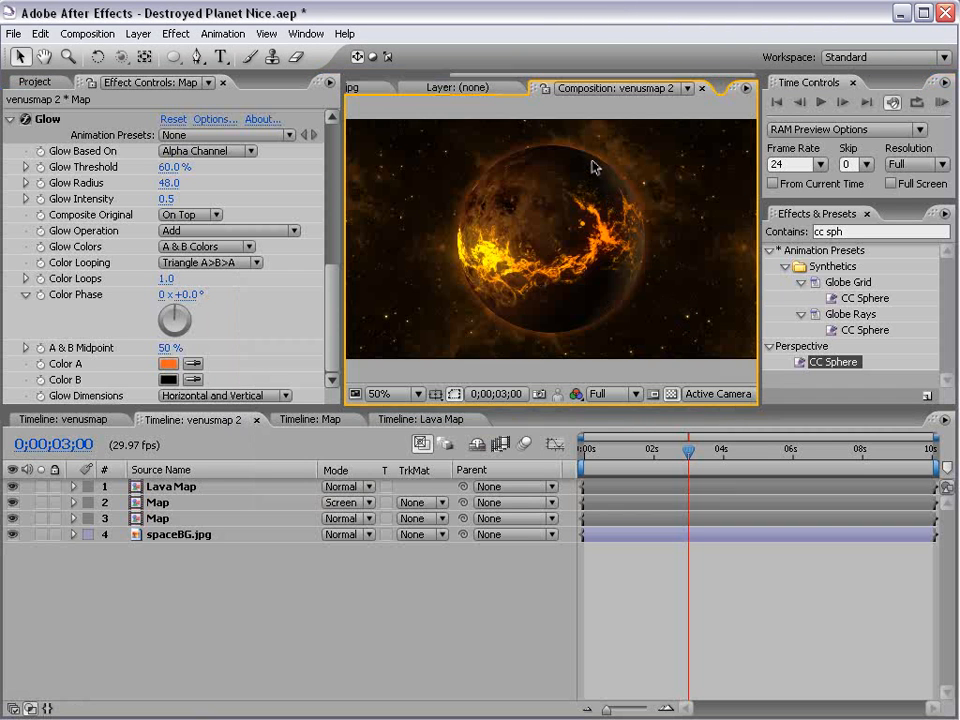
# Rename the screened Map layer to Map Highlight.
pyautogui.click(157, 503)
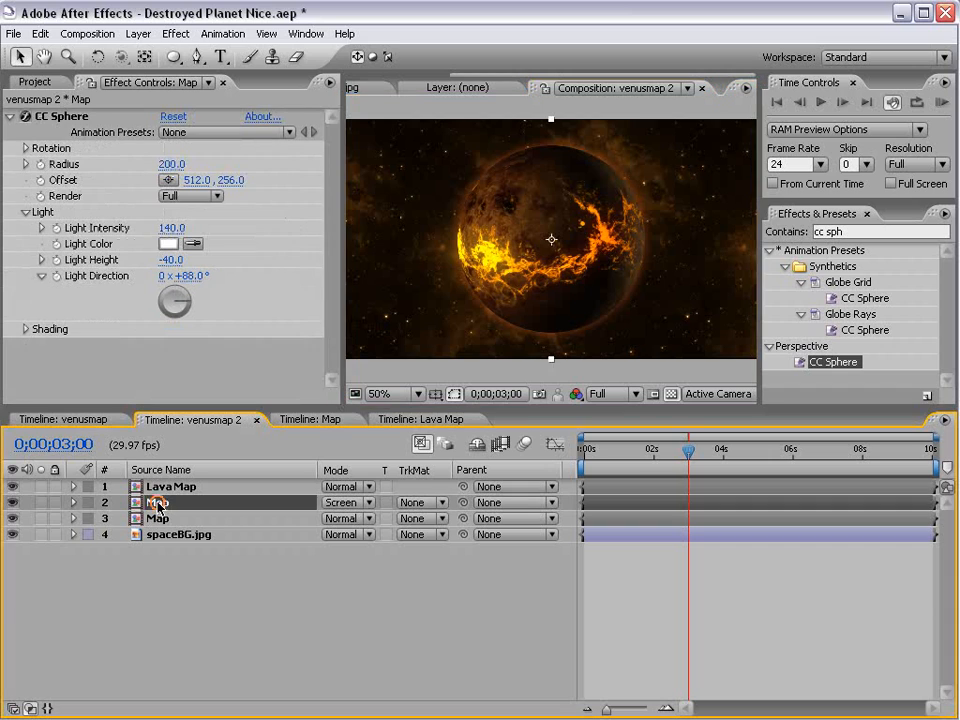
pyautogui.press('Return')
pyautogui.write('Map Highlight')
pyautogui.press('Return')
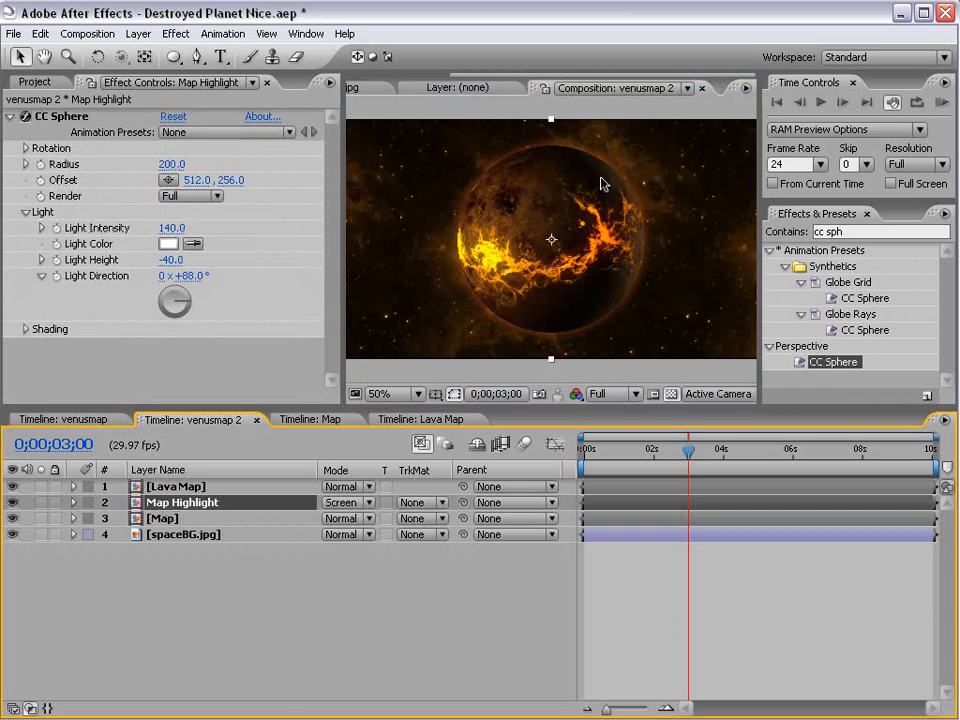
# Set Map Highlight's CC Sphere Light Intensity to 245, strengthen its Shading settings, and check the rim light in a maximized view.
pyautogui.moveTo(174, 231)
pyautogui.mouseDown()
pyautogui.moveTo(316, 204)
pyautogui.moveTo(253, 212)
pyautogui.mouseUp()
pyautogui.click(25, 329)
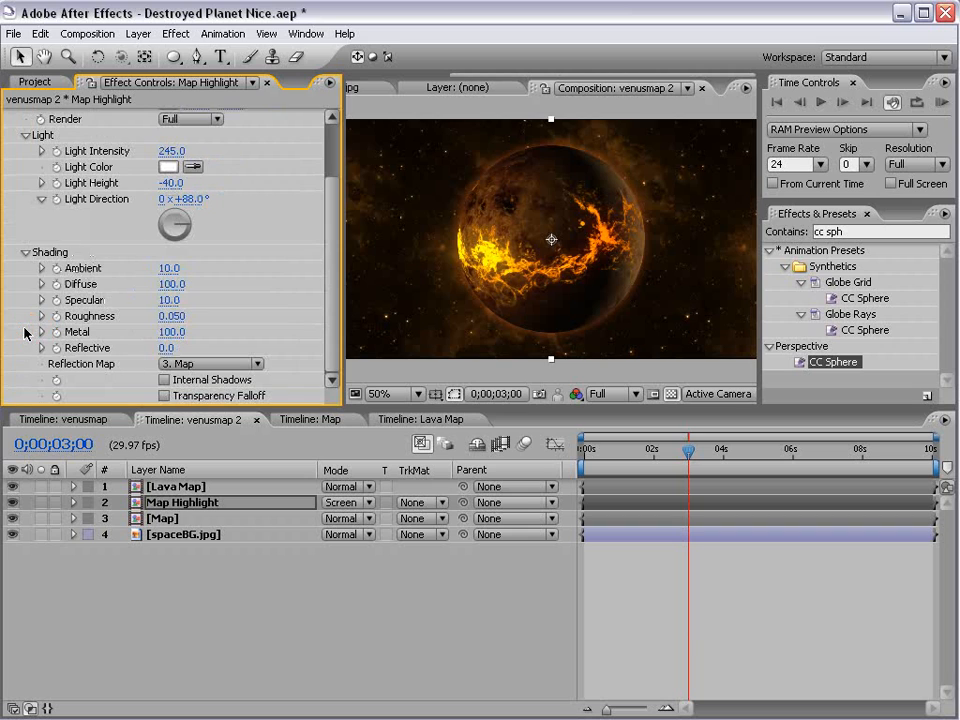
pyautogui.moveTo(180, 301); pyautogui.dragTo(249, 281)
pyautogui.press('`')
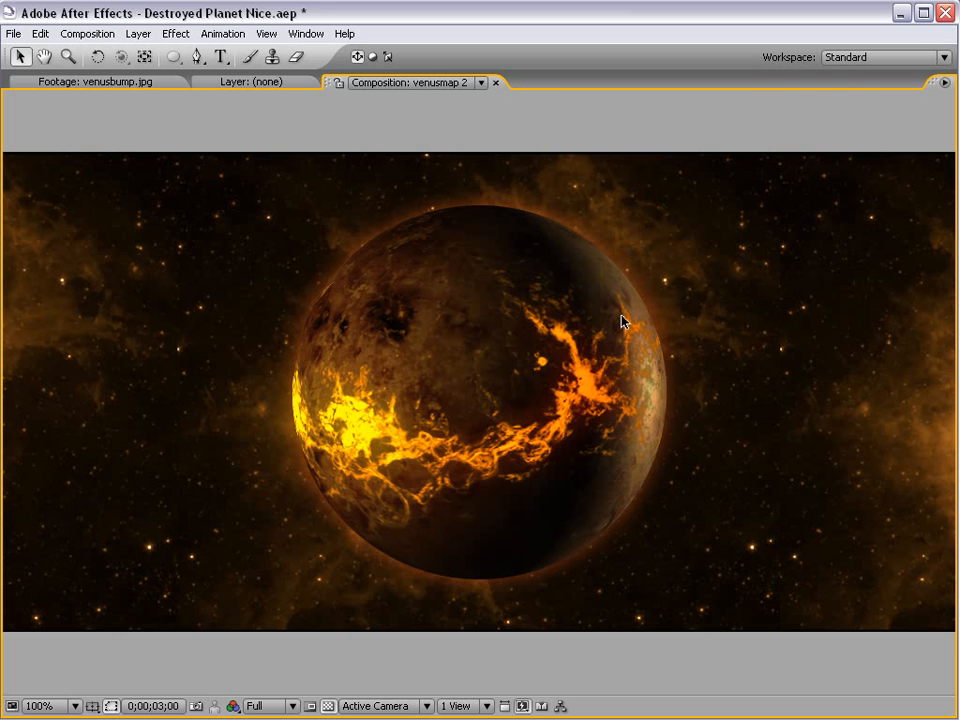
# Enable keyframing for Rotation Y in Lava Map's CC Sphere and move the keyframe to the start of the composition.
pyautogui.press('`')
pyautogui.click(180, 484)
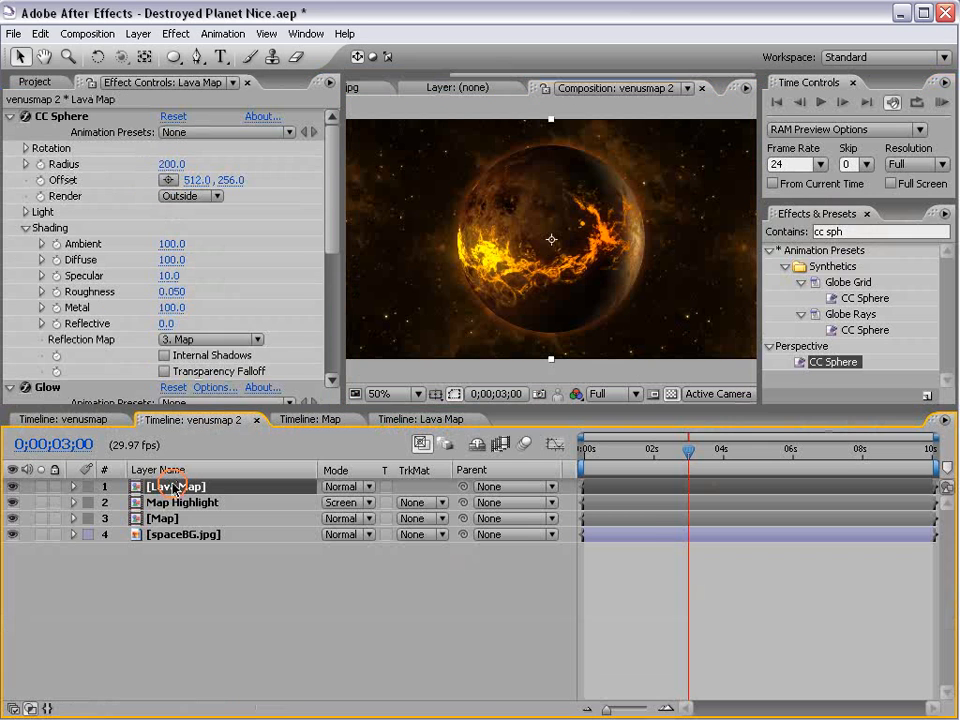
pyautogui.click(75, 488)
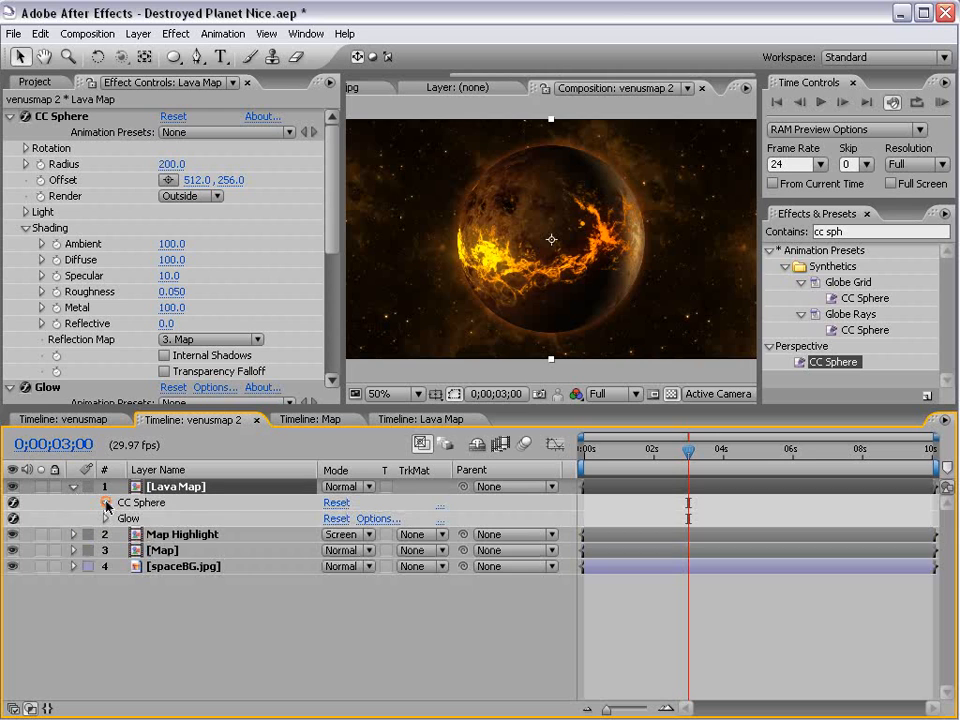
pyautogui.click(106, 503)
pyautogui.click(121, 519)
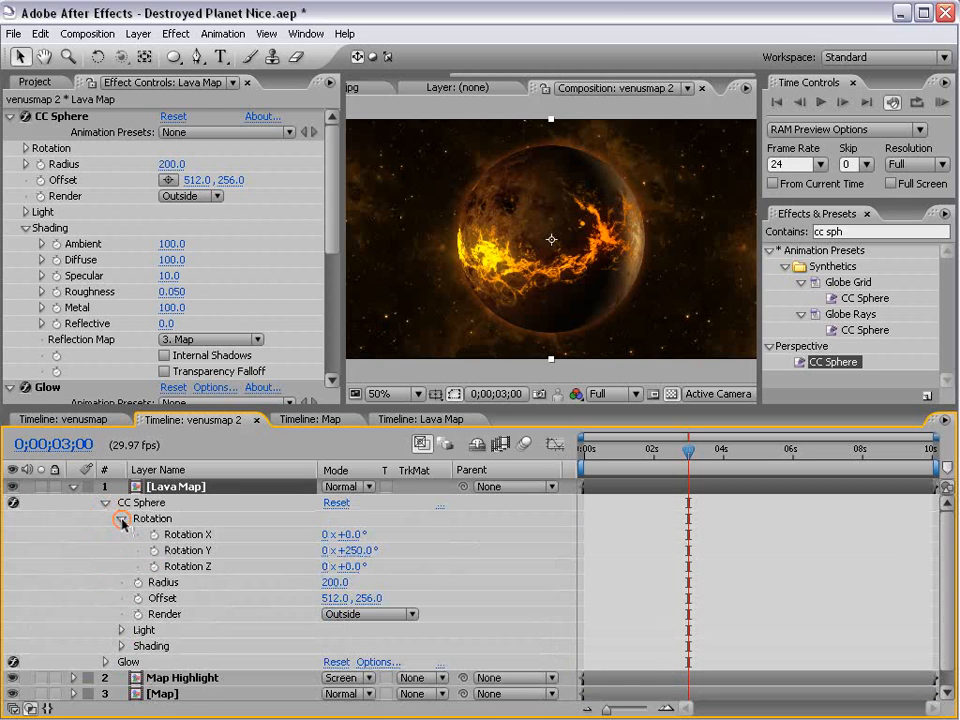
pyautogui.click(155, 550)
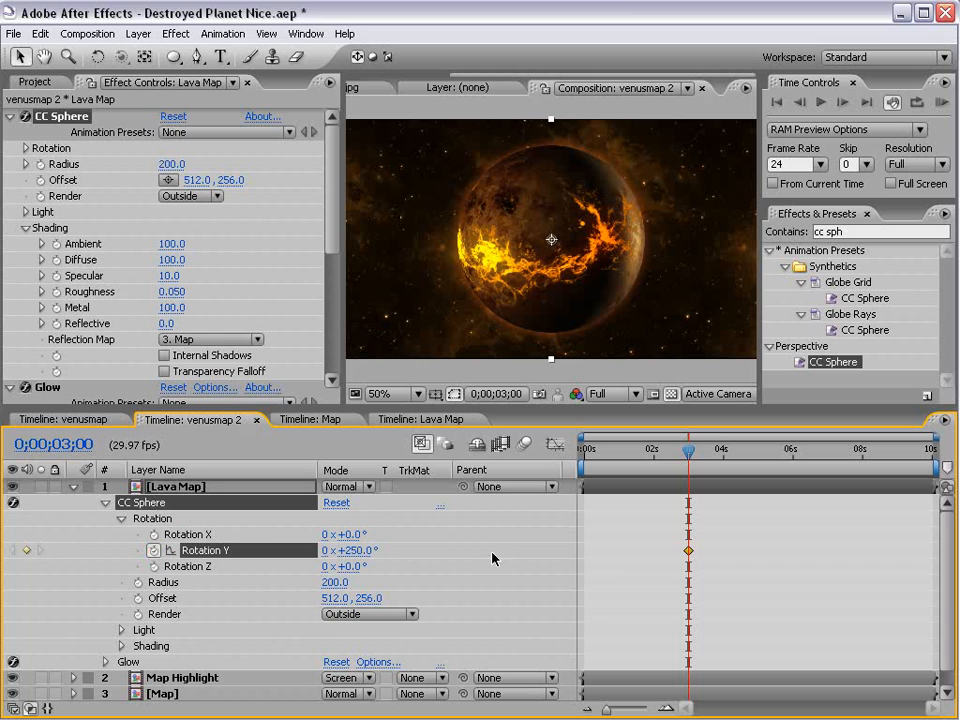
pyautogui.moveTo(688, 551); pyautogui.dragTo(585, 553)
# Add a second Rotation Y keyframe with a higher angle near 4 seconds and move it to about 5.5 seconds.
pyautogui.moveTo(599, 456); pyautogui.dragTo(718, 452)
pyautogui.moveTo(360, 550); pyautogui.dragTo(405, 537)
pyautogui.moveTo(585, 452); pyautogui.dragTo(645, 452)
pyautogui.moveTo(718, 550); pyautogui.dragTo(779, 550)
pyautogui.click(586, 518)
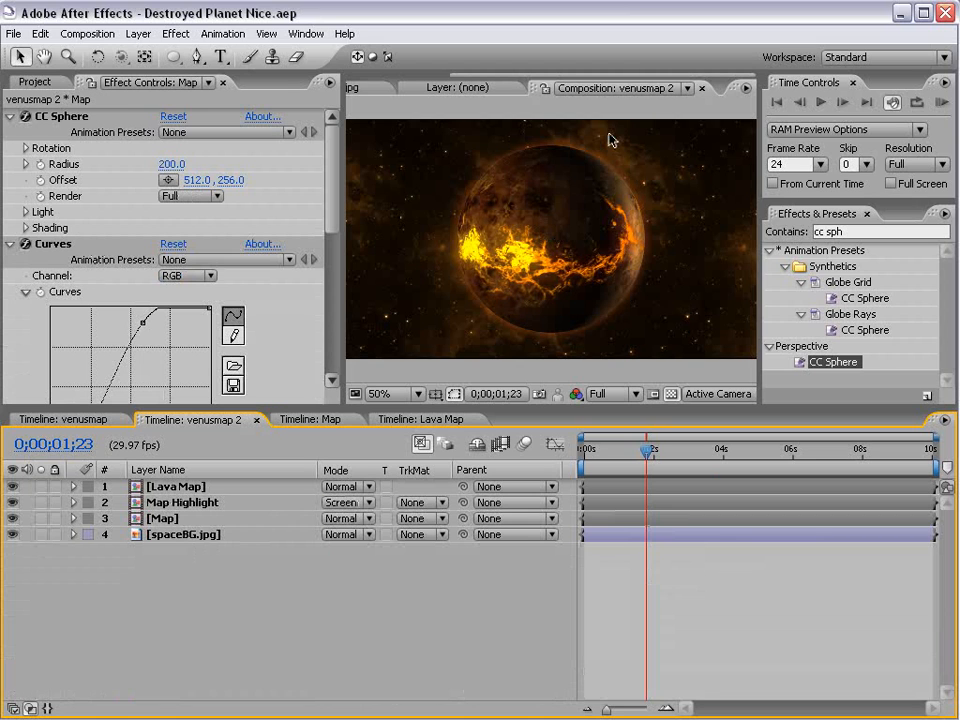
# Duplicate the Map layer and shift the lower copy sideways so a second planet sits to the right of the first.
pyautogui.click(167, 518)
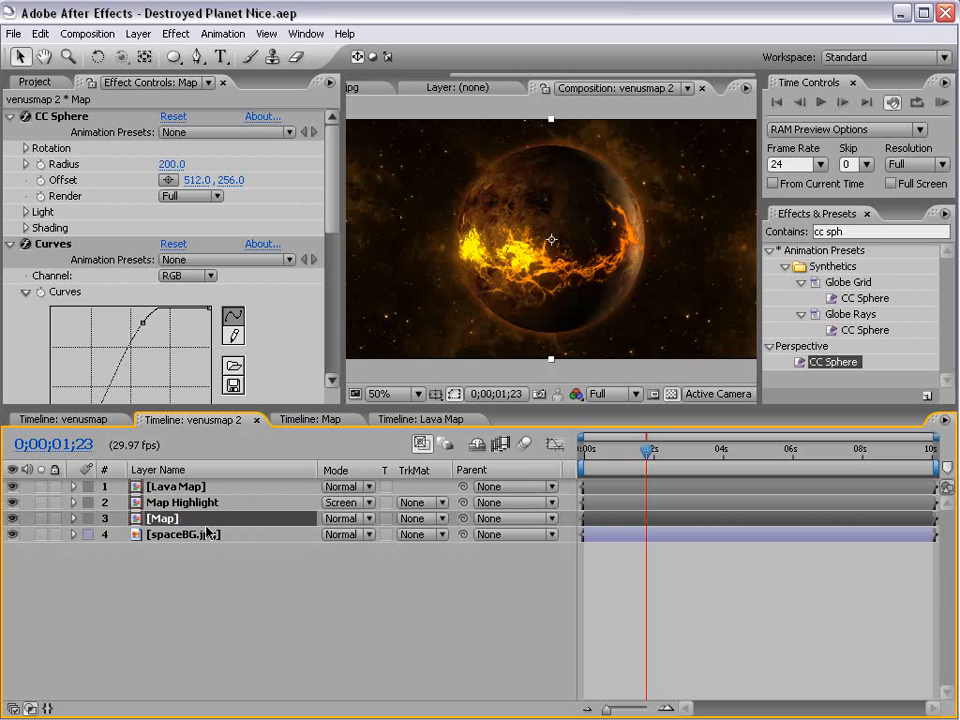
pyautogui.hotkey('ctrl', 'd')
pyautogui.click(170, 534)
pyautogui.moveTo(529, 260); pyautogui.dragTo(695, 260)
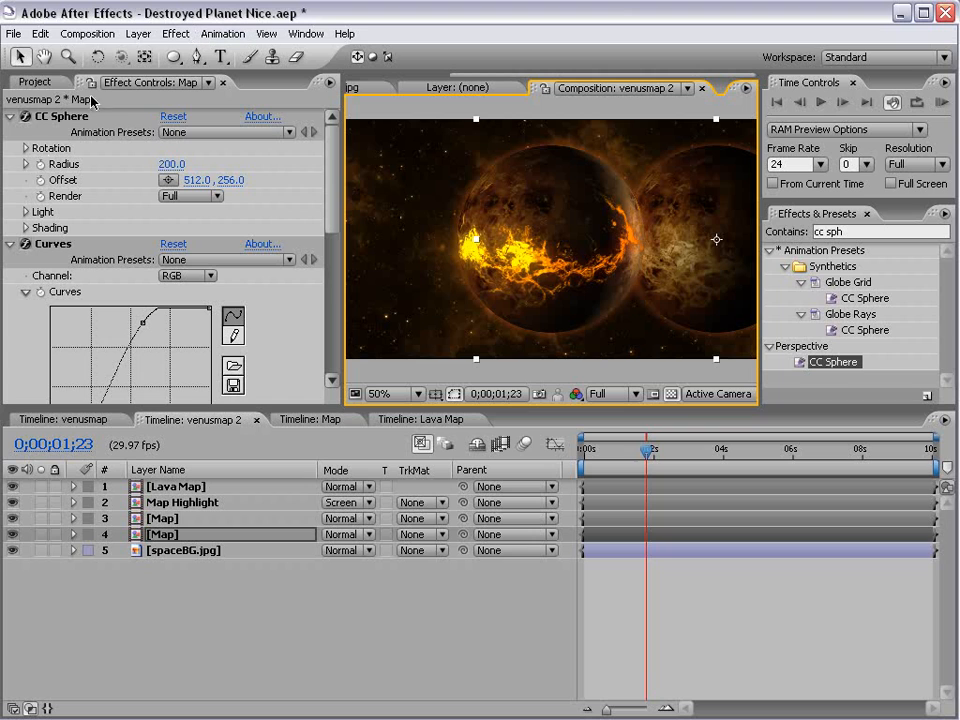
# Reset the Curves effect on the lower Map copy and raise its RGB curve to brighten the second planet.
pyautogui.click(174, 244)
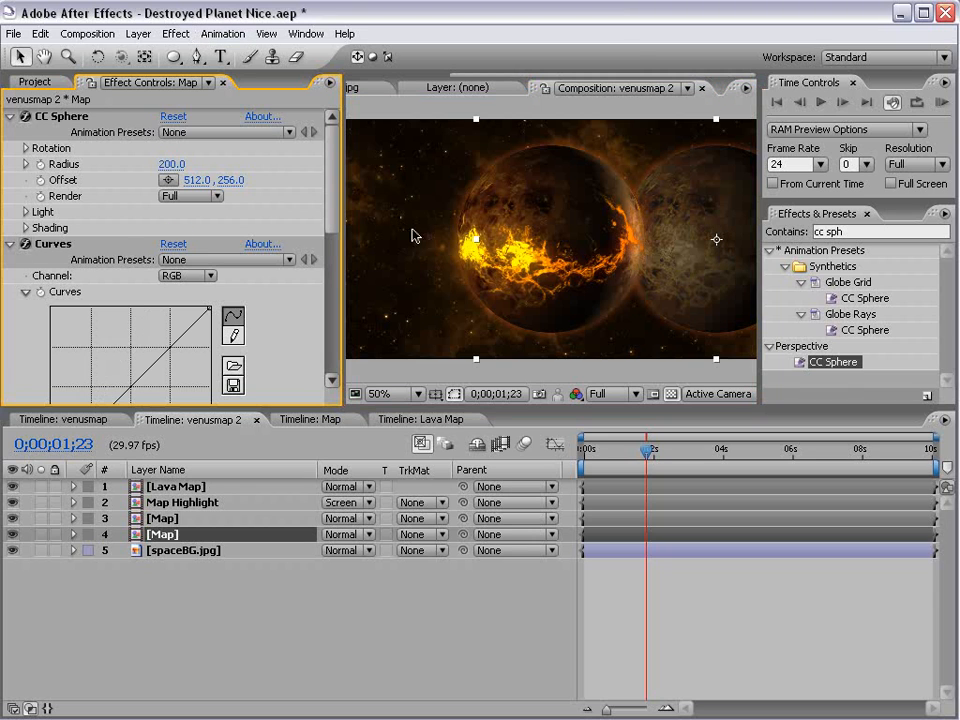
pyautogui.moveTo(338, 207); pyautogui.dragTo(332, 236)
pyautogui.moveTo(125, 263); pyautogui.dragTo(88, 221)
pyautogui.press('space')
pyautogui.moveTo(656, 253); pyautogui.dragTo(403, 230)
# Pull the Blue channel curve far down on the lower Map copy to tint the second planet orange.
pyautogui.click(185, 146)
pyautogui.click(189, 161)
pyautogui.moveTo(140, 248); pyautogui.dragTo(181, 284)
pyautogui.click(173, 151)
pyautogui.click(182, 180)
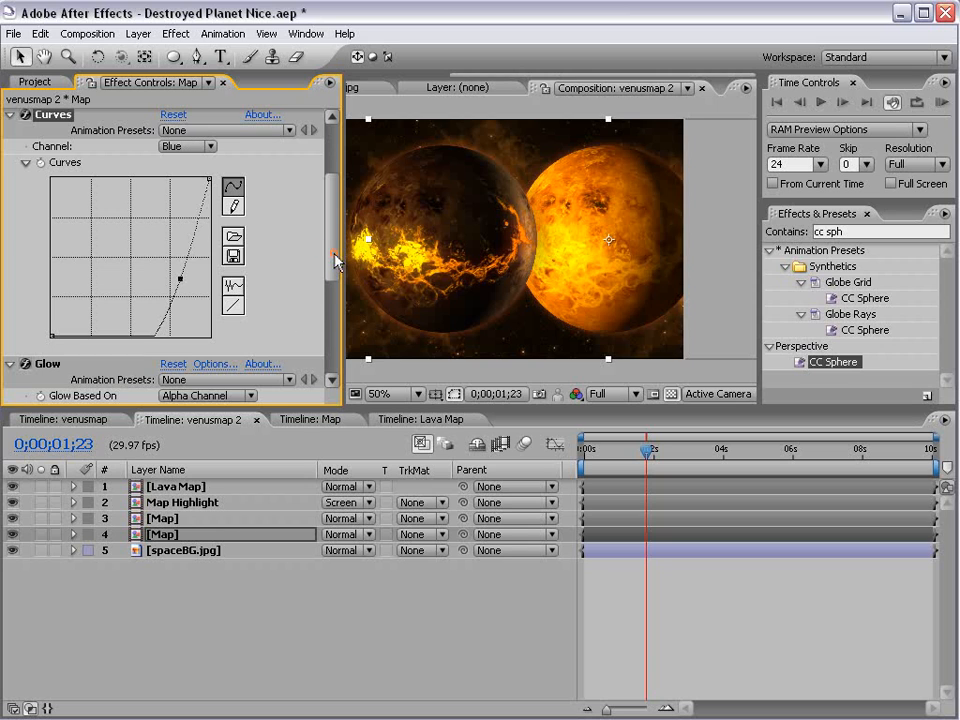
# Set the lower Map copy's CC Sphere Light Height to 89.
pyautogui.moveTo(334, 259); pyautogui.dragTo(330, 197)
pyautogui.click(25, 212)
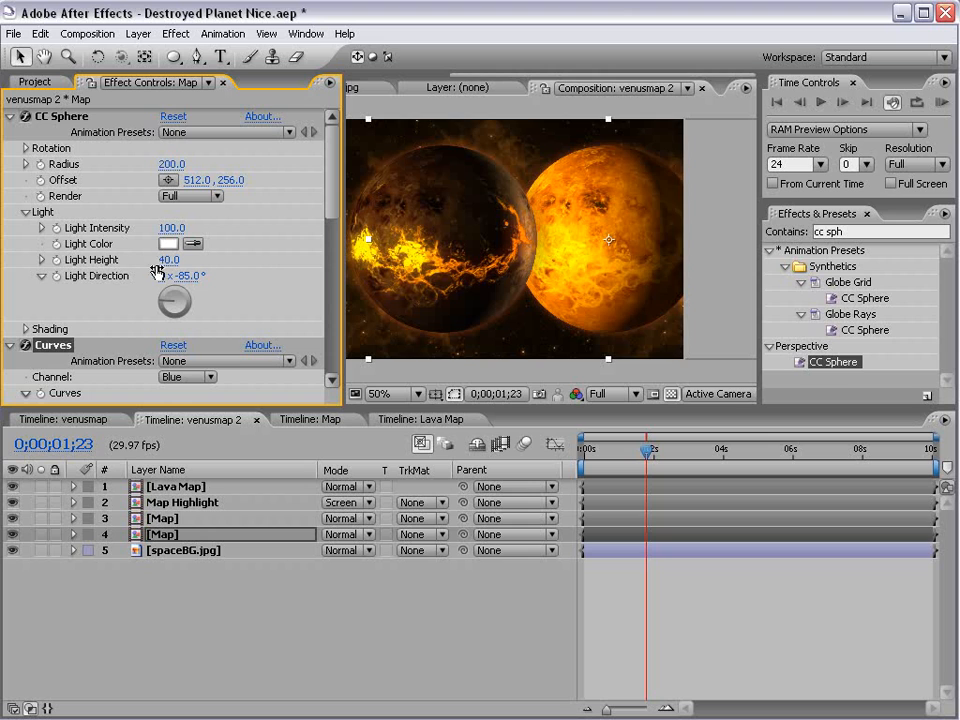
pyautogui.moveTo(168, 259); pyautogui.dragTo(207, 254)
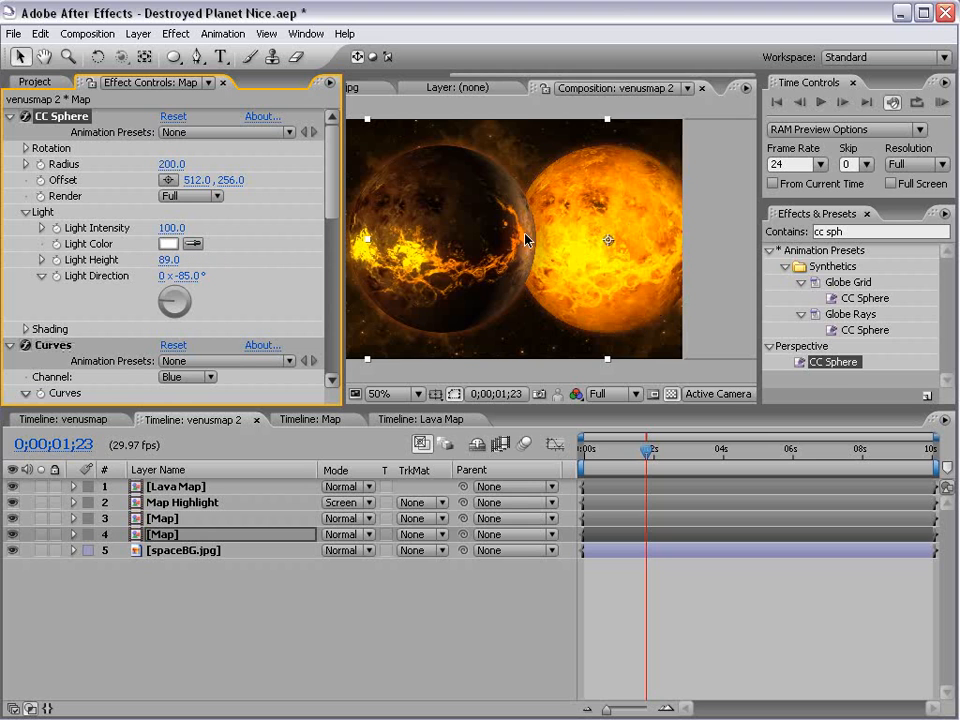
# Reset the lower Map copy's Glow, and set its Threshold to 78%, Radius to 40 and Intensity to 0.3.
pyautogui.click(10, 116)
pyautogui.click(10, 132)
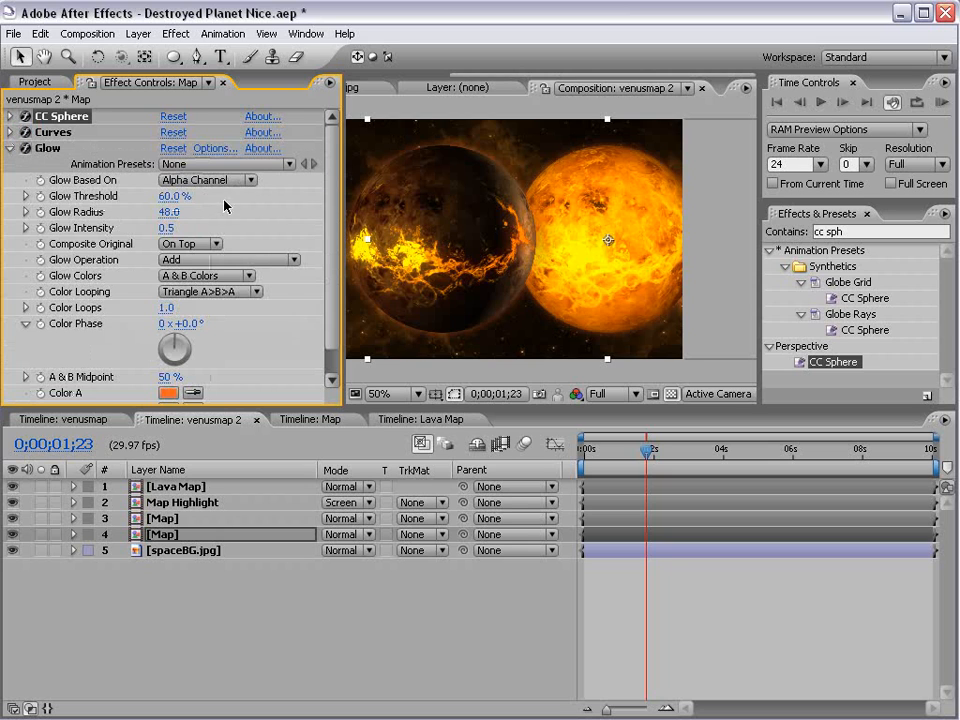
pyautogui.click(170, 148)
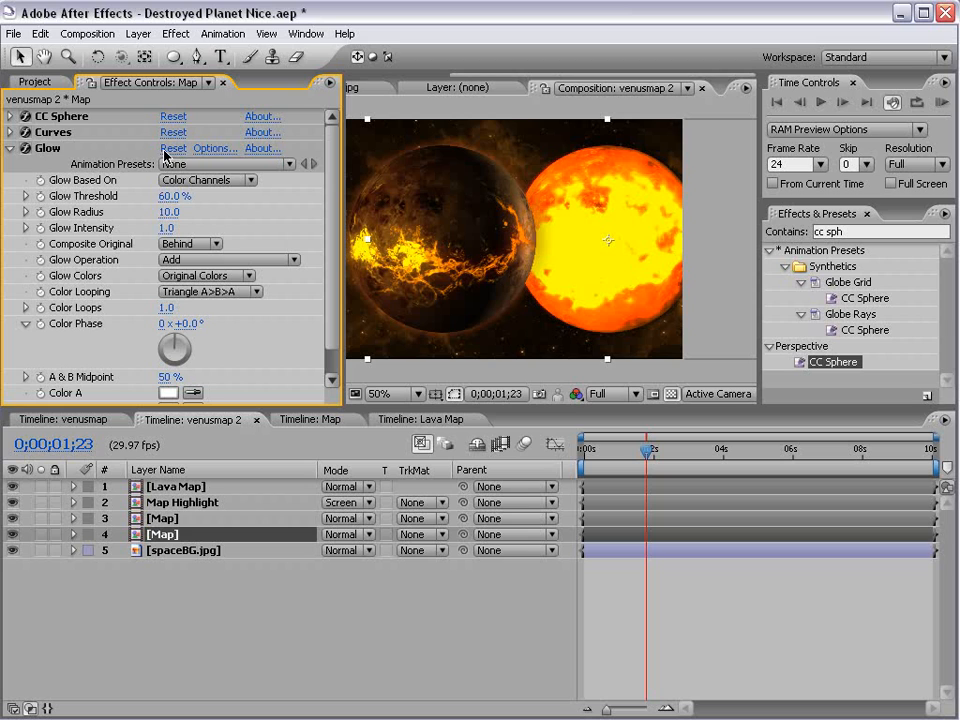
pyautogui.moveTo(168, 212); pyautogui.dragTo(305, 196)
pyautogui.moveTo(172, 196); pyautogui.dragTo(216, 196)
pyautogui.moveTo(165, 229); pyautogui.dragTo(63, 229)
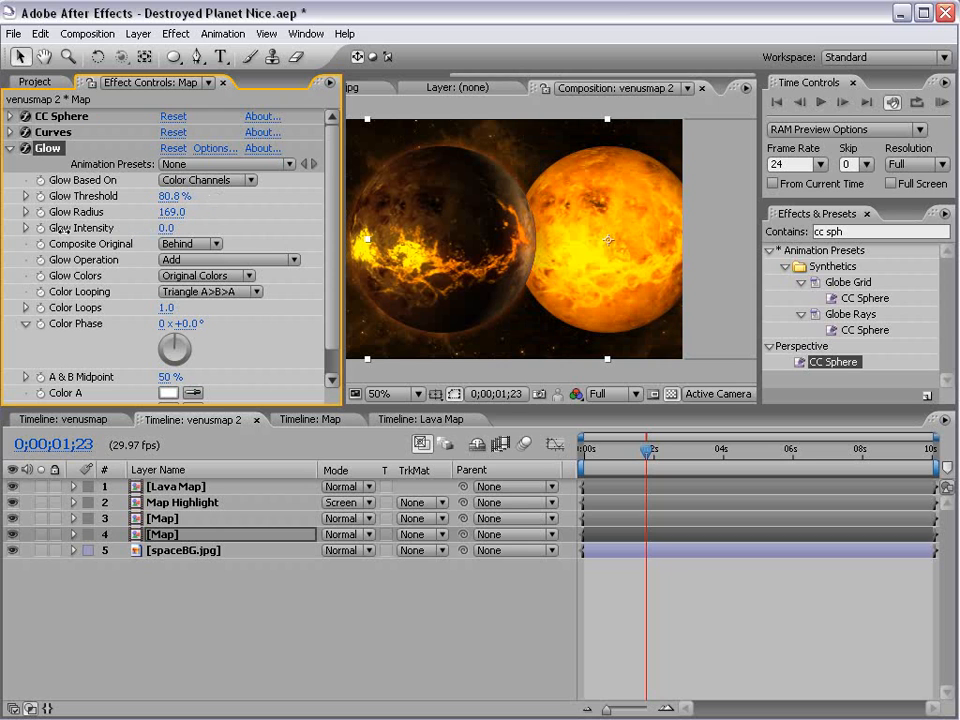
pyautogui.moveTo(175, 212); pyautogui.dragTo(20, 224)
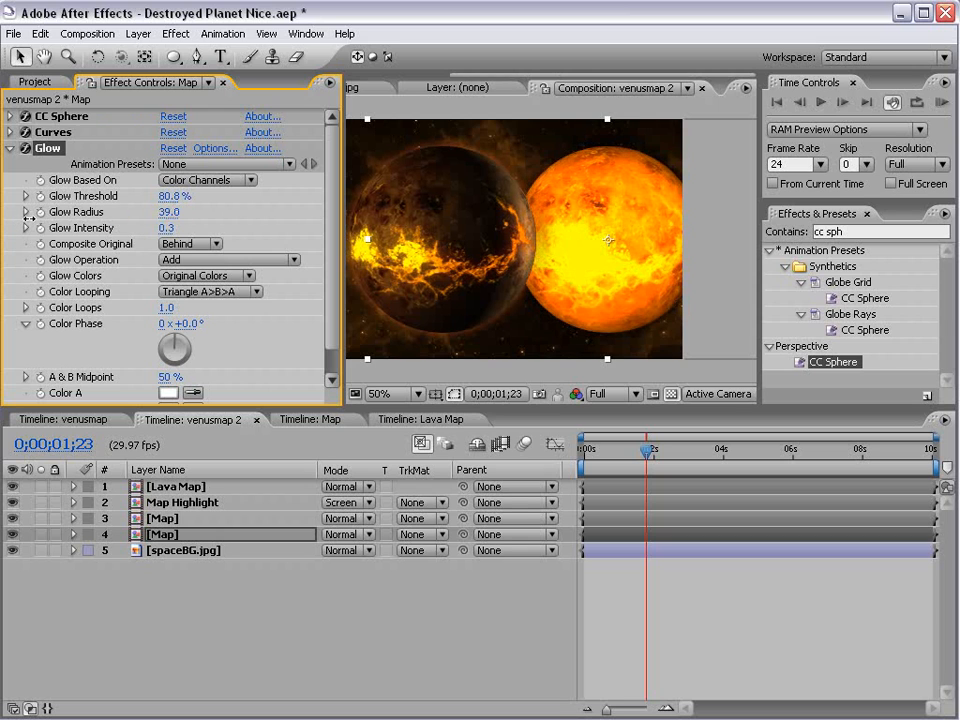
pyautogui.moveTo(172, 196)
pyautogui.mouseDown()
pyautogui.moveTo(130, 196)
pyautogui.moveTo(155, 193)
pyautogui.mouseUp()
# Scale the lower Map copy to about half size and place it partly behind the main planet's upper right edge.
pyautogui.scroll(-2, 553, 250)
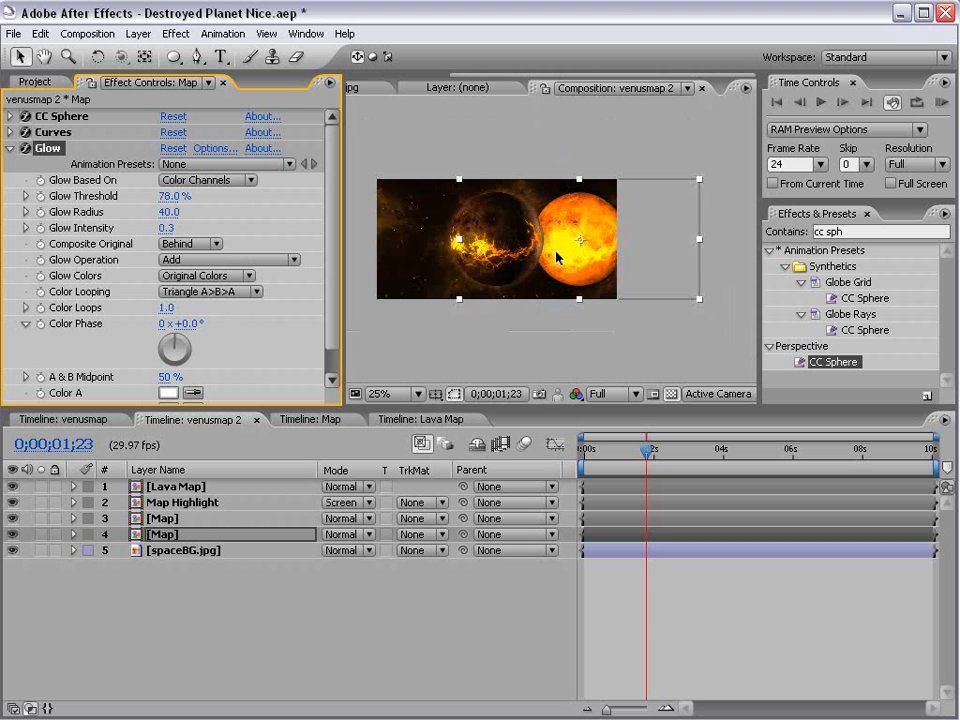
pyautogui.click(676, 290)
pyautogui.moveTo(676, 290); pyautogui.dragTo(647, 274)
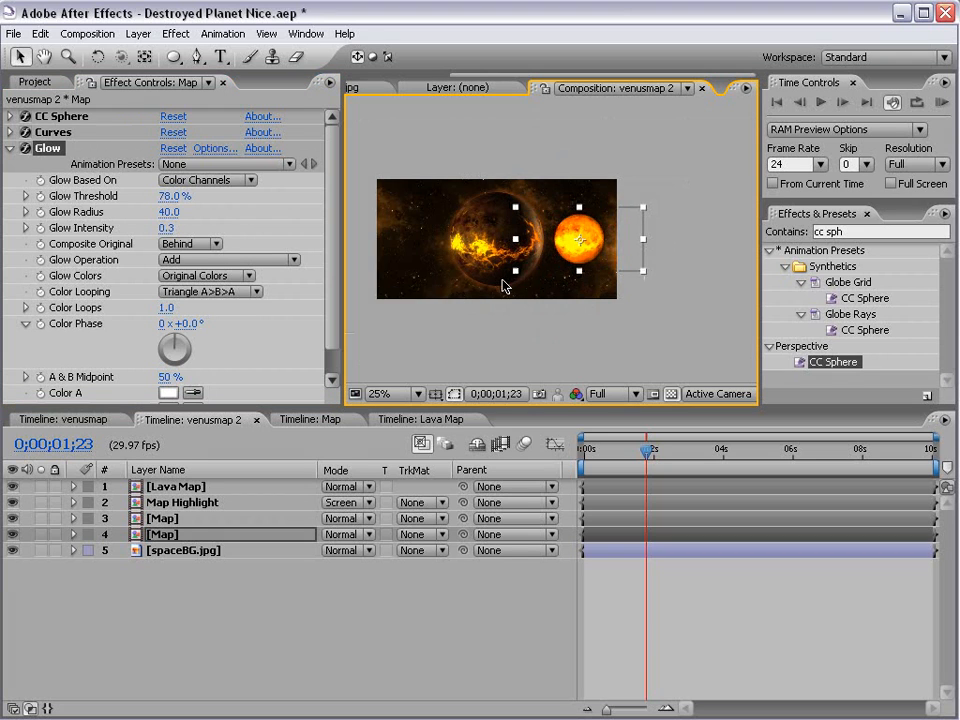
pyautogui.scroll(2, 505, 281)
pyautogui.moveTo(622, 218); pyautogui.dragTo(588, 215)
# Set the Ambient shading of the small planet's CC Sphere to 62.
pyautogui.click(10, 148)
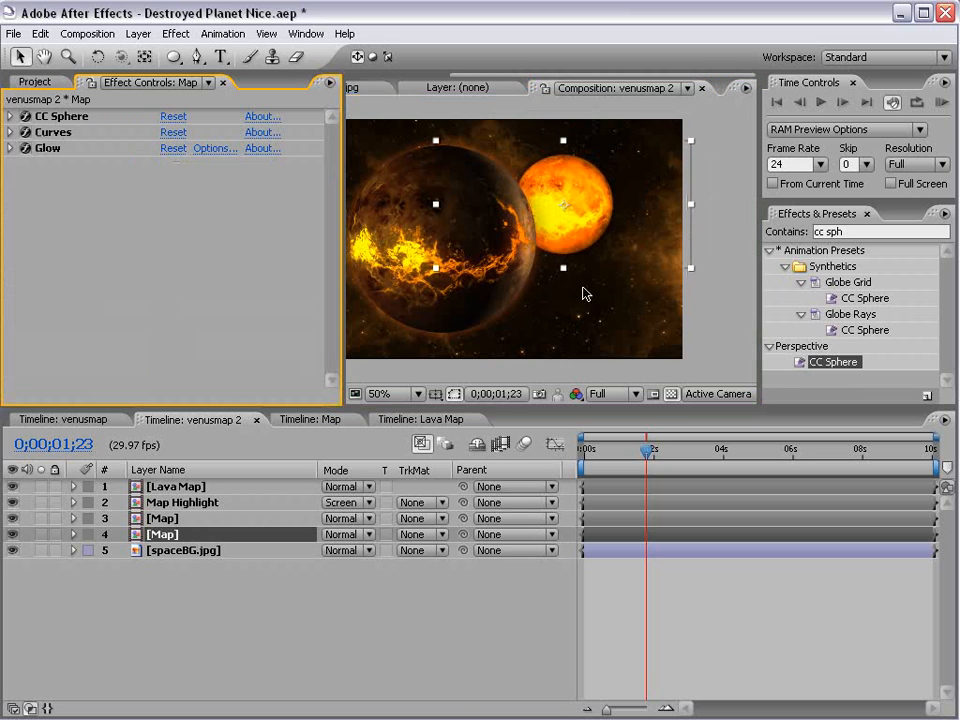
pyautogui.click(11, 117)
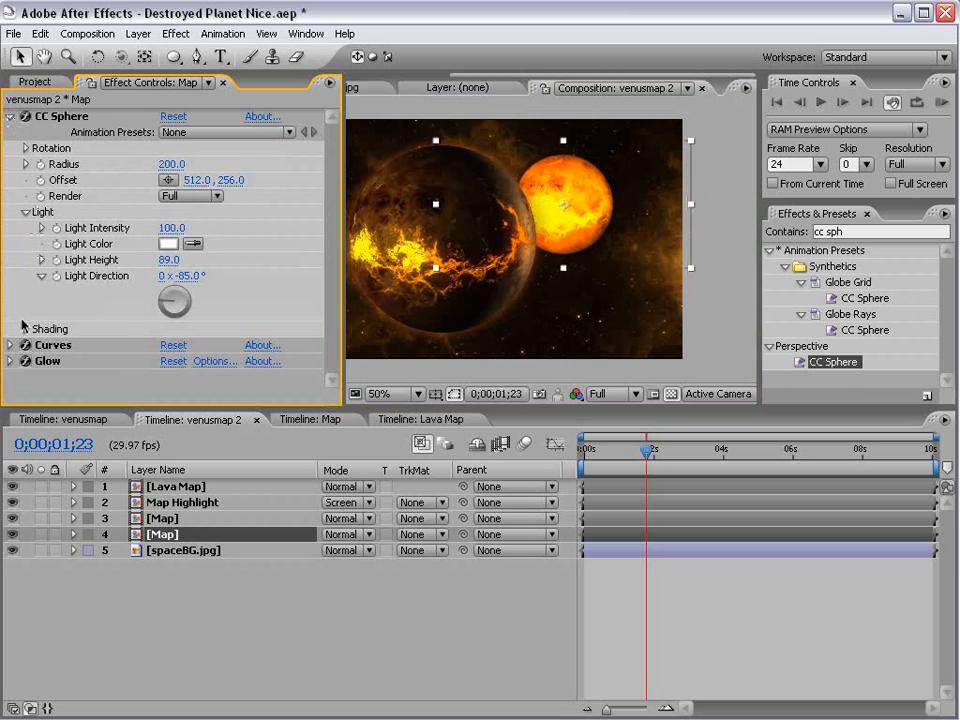
pyautogui.click(24, 327)
pyautogui.moveTo(162, 268)
pyautogui.mouseDown()
pyautogui.moveTo(180, 264)
pyautogui.moveTo(142, 258)
pyautogui.moveTo(231, 253)
pyautogui.moveTo(201, 255)
pyautogui.mouseUp()
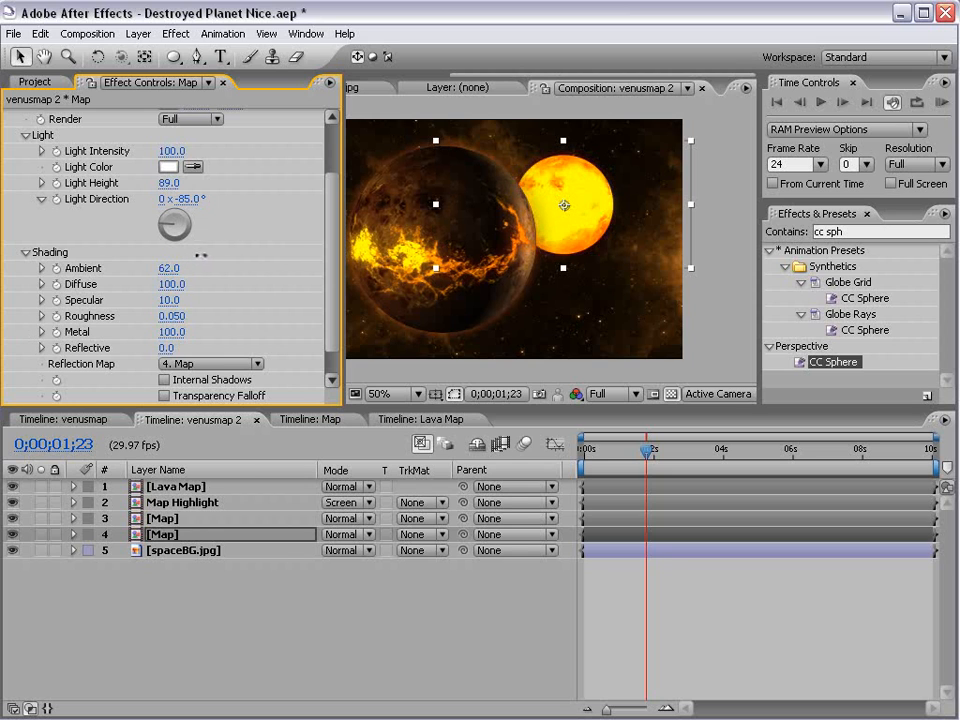
# Set the small planet's Glow Radius to 81.
pyautogui.scroll(-1, 210, 214)
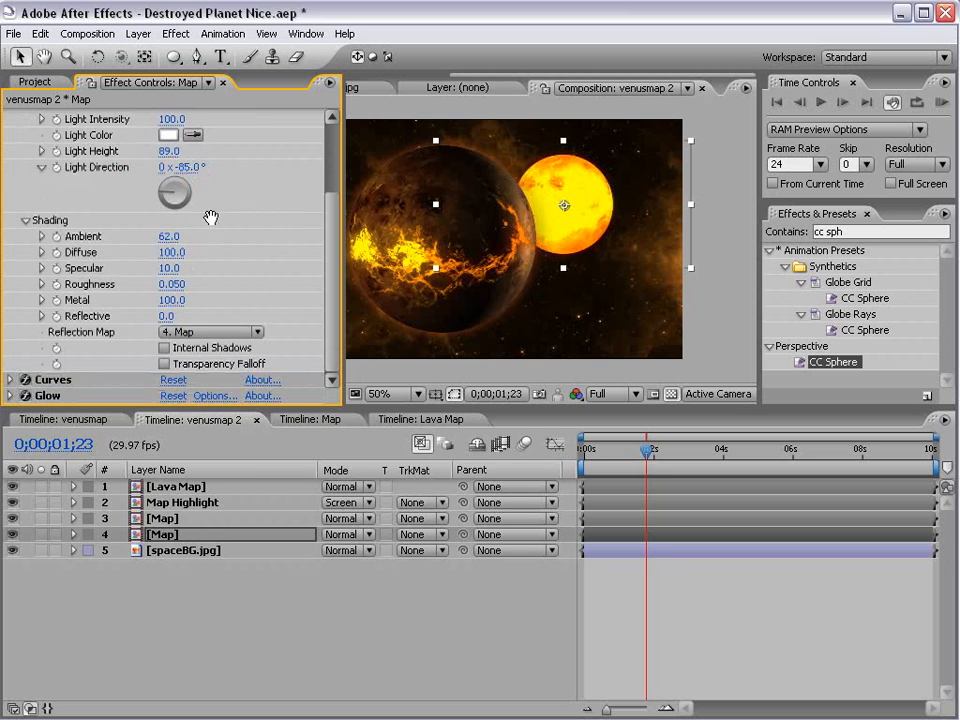
pyautogui.click(11, 380)
pyautogui.scroll(-1, 124, 294)
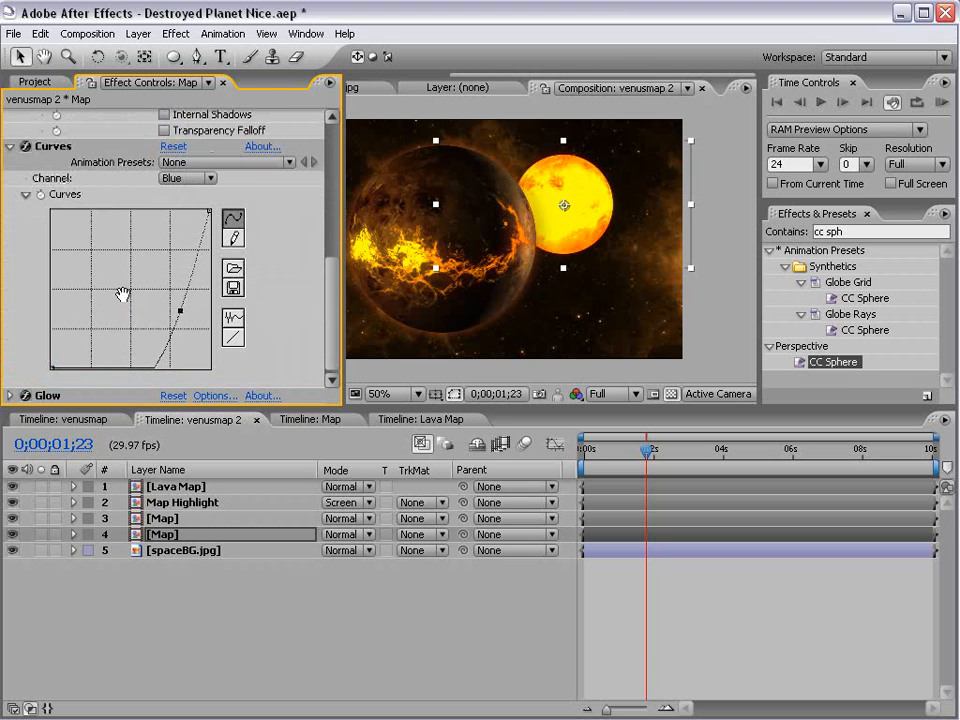
pyautogui.click(10, 396)
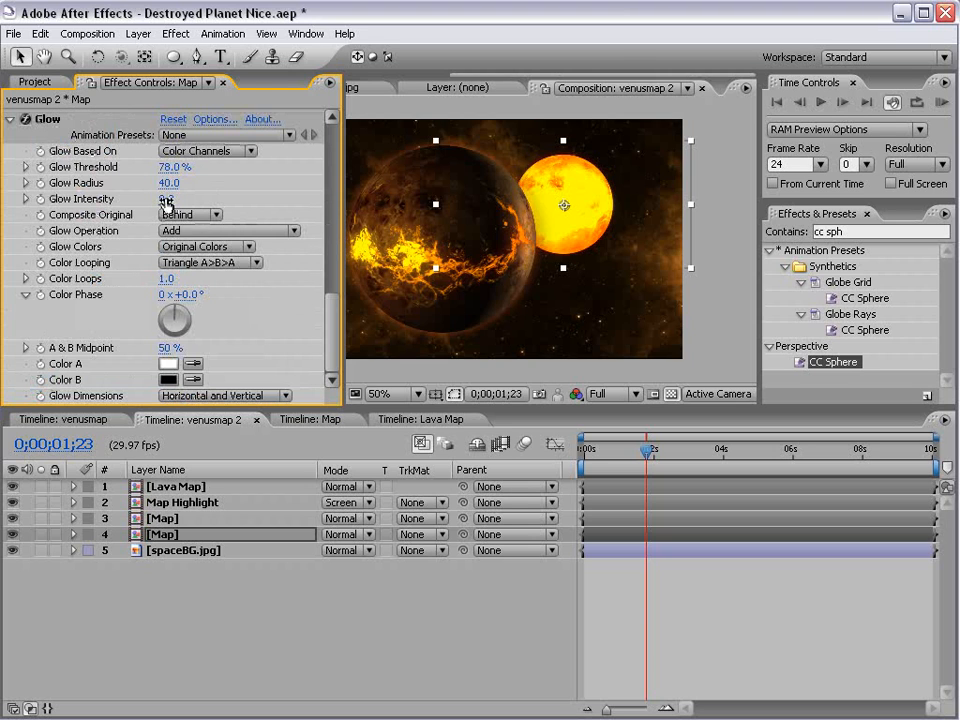
pyautogui.moveTo(166, 183); pyautogui.dragTo(229, 287)
# Lower the RGB curve of the small planet to recover surface detail, and check both planets in a maximized view.
pyautogui.scroll(8, 229, 287)
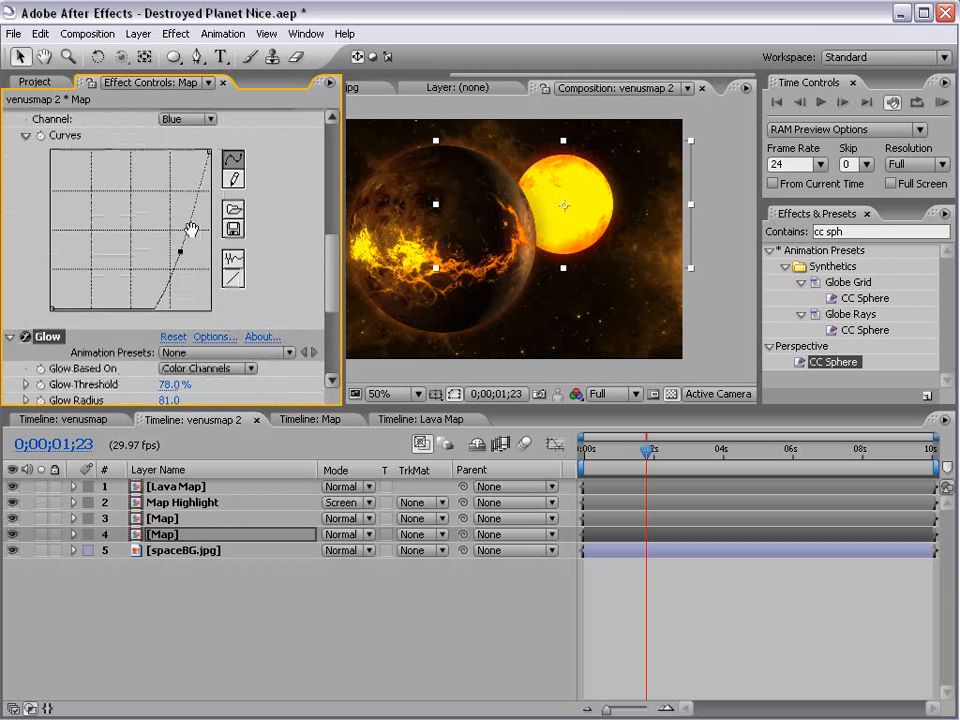
pyautogui.click(182, 194)
pyautogui.click(140, 114)
pyautogui.moveTo(104, 231); pyautogui.dragTo(111, 280)
pyautogui.click(667, 581)
pyautogui.press('`')
pyautogui.scroll(1, 465, 386)
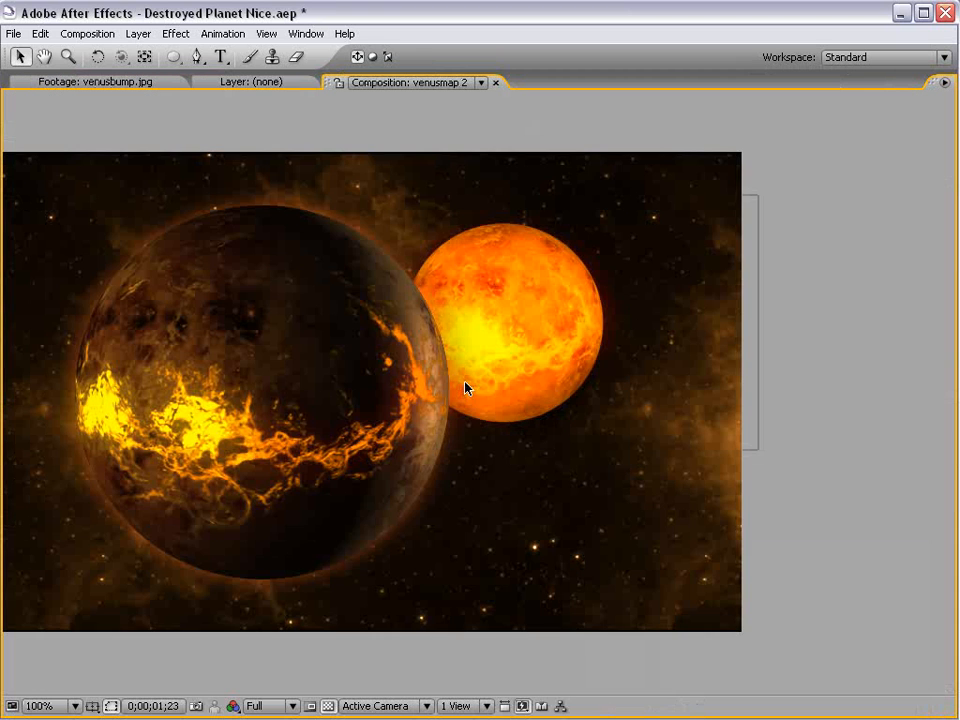
pyautogui.moveTo(388, 420); pyautogui.dragTo(505, 432)
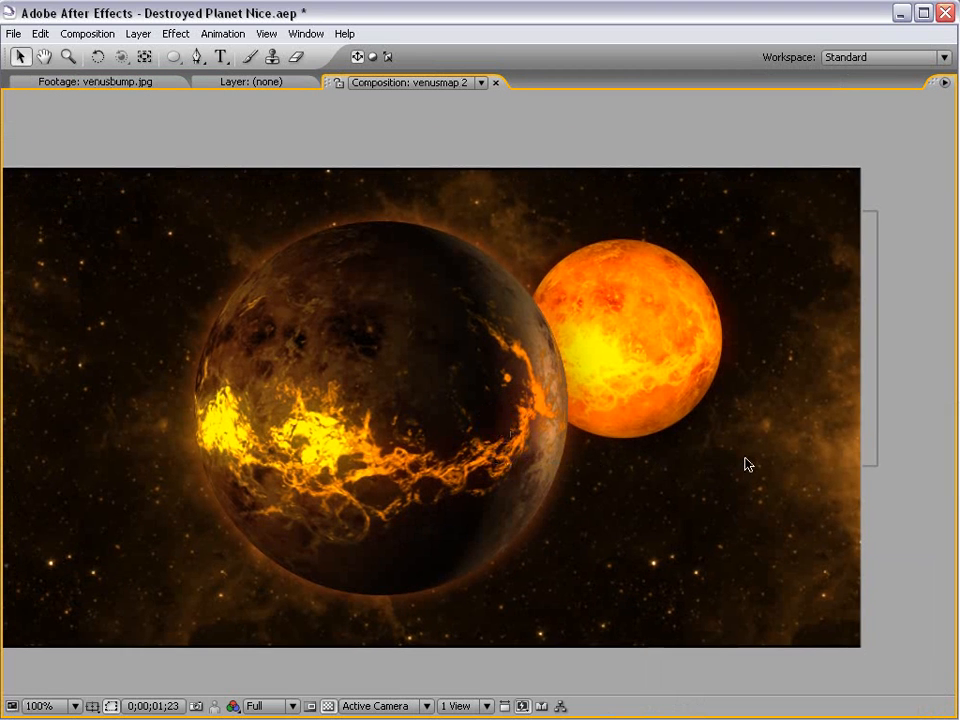
pyautogui.press('`')
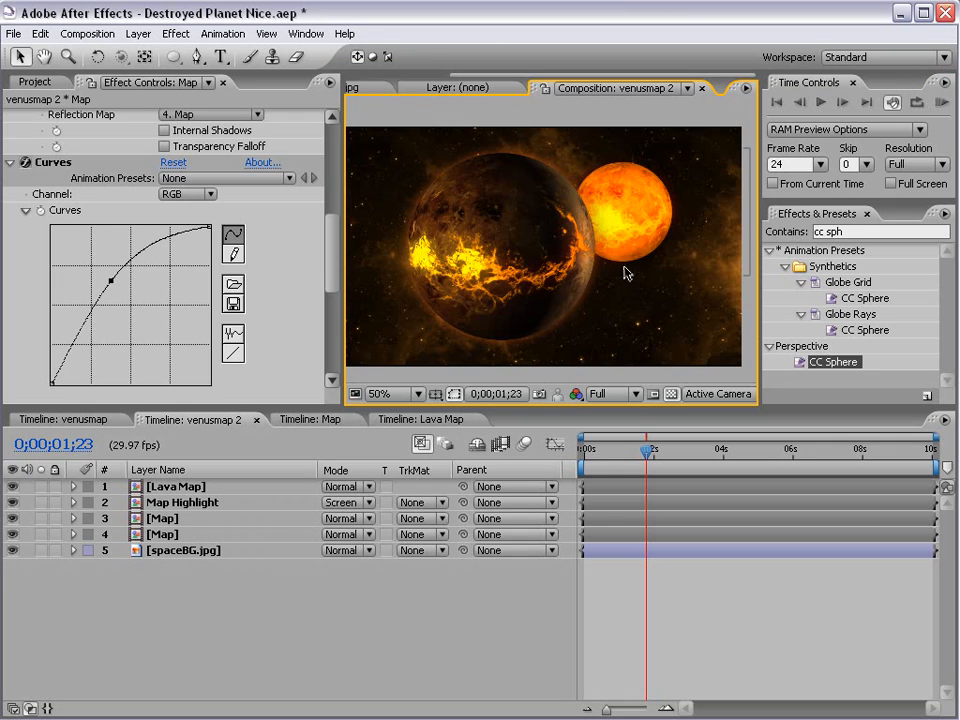
# Duplicate the Glow effect on the small planet's Map layer and reset the copy.
pyautogui.scroll(5, 296, 159)
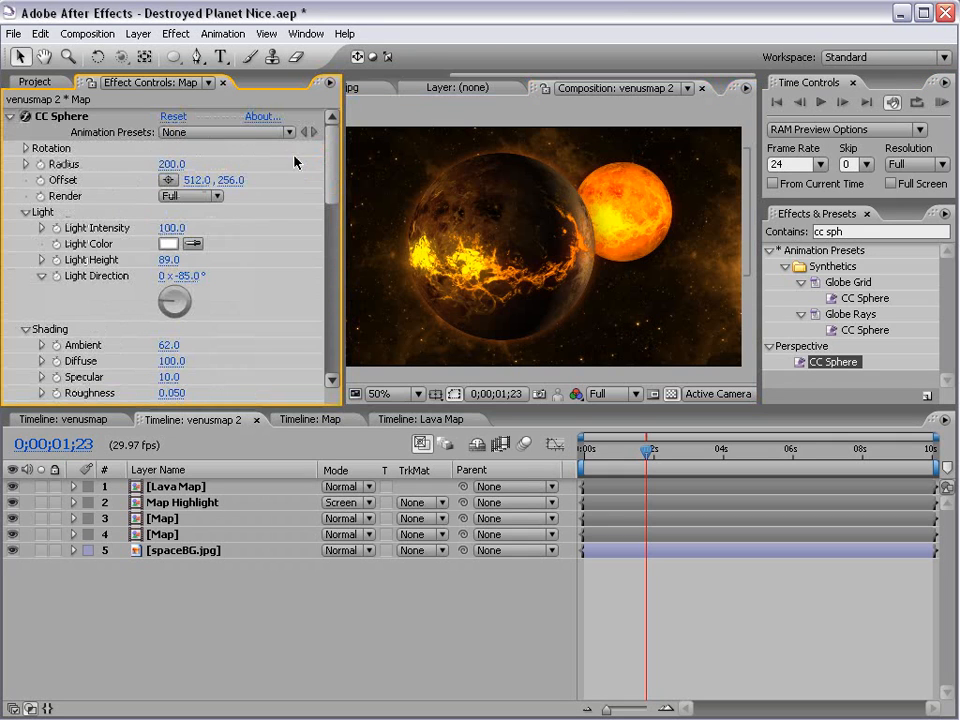
pyautogui.click(9, 116)
pyautogui.click(9, 132)
pyautogui.click(10, 148)
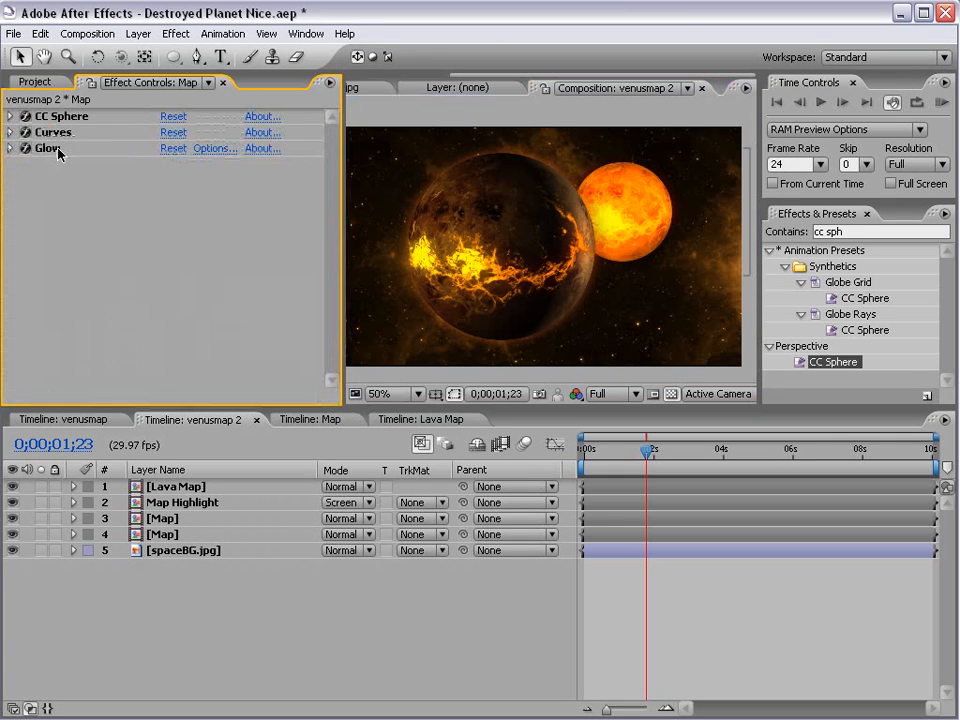
pyautogui.click(47, 148)
pyautogui.hotkey('ctrl', 'd')
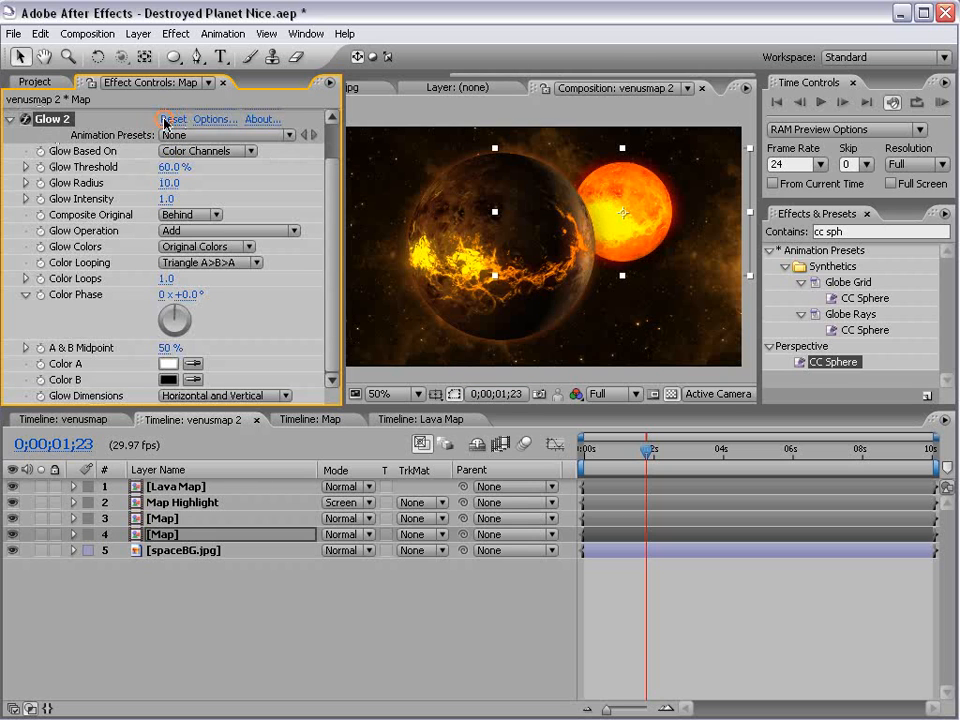
# Base Glow 2 on the Alpha Channel, composite the original On Top, and use A & B Colors.
pyautogui.click(214, 150)
pyautogui.click(217, 136)
pyautogui.click(185, 214)
pyautogui.click(182, 198)
# Set Glow 2's Color A to light orange FF8E32.
pyautogui.click(168, 365)
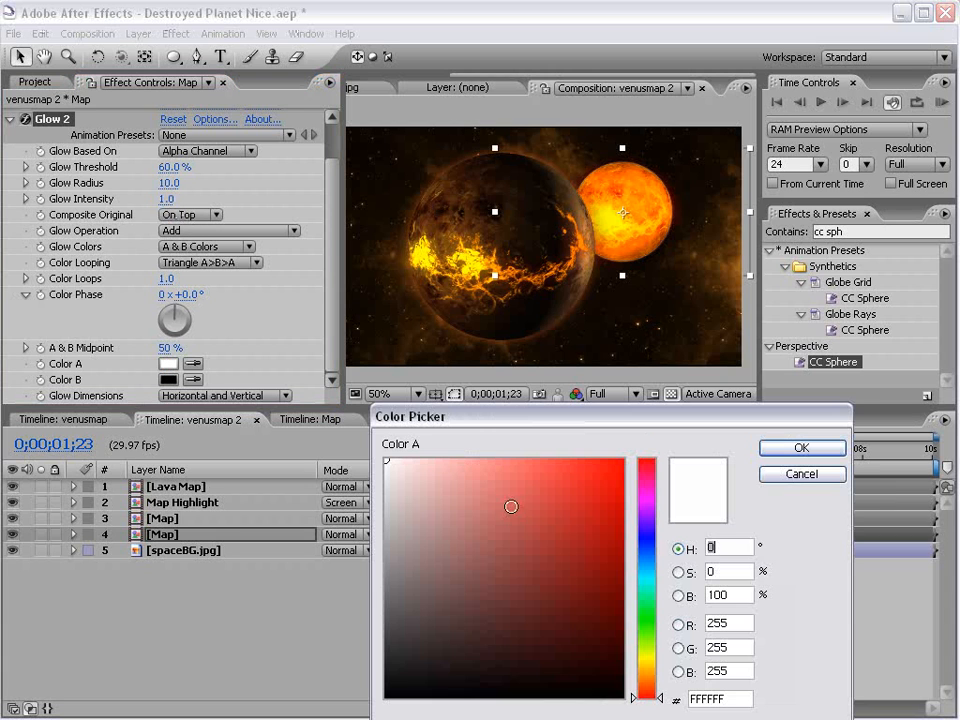
pyautogui.moveTo(649, 660); pyautogui.dragTo(650, 680)
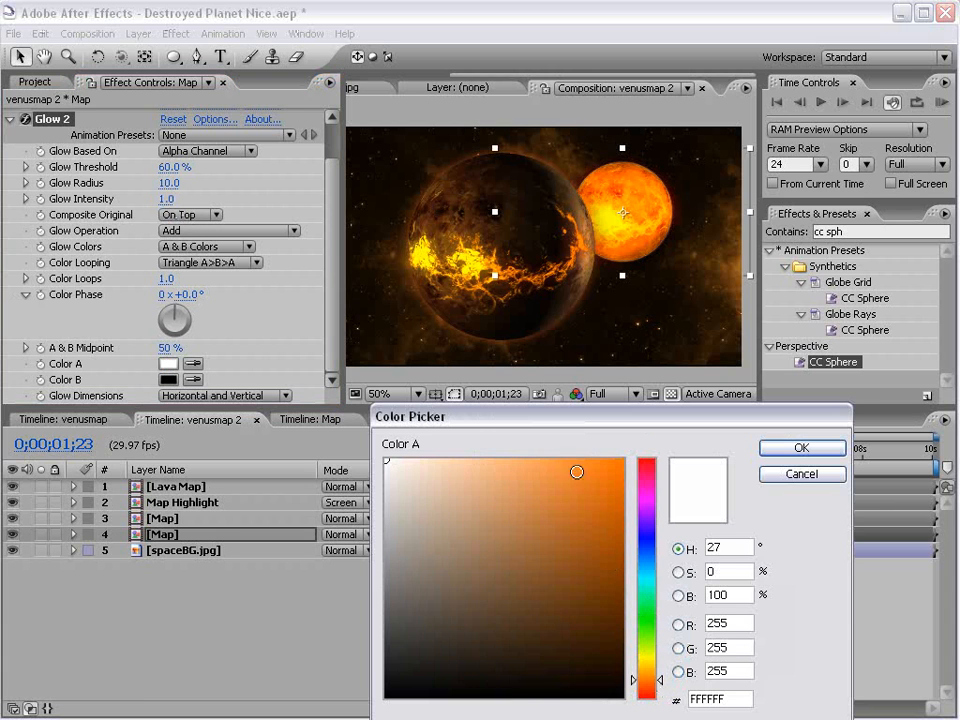
pyautogui.click(568, 459)
pyautogui.click(577, 460)
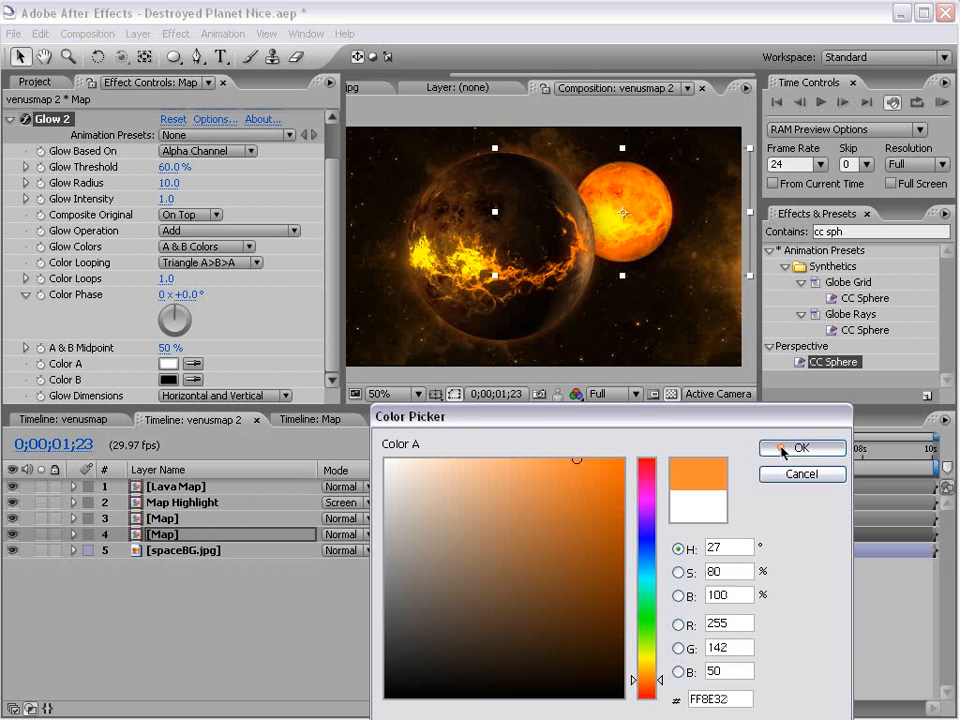
pyautogui.click(801, 449)
# Set Glow 2's Color B to a fully saturated bright orange.
pyautogui.click(172, 380)
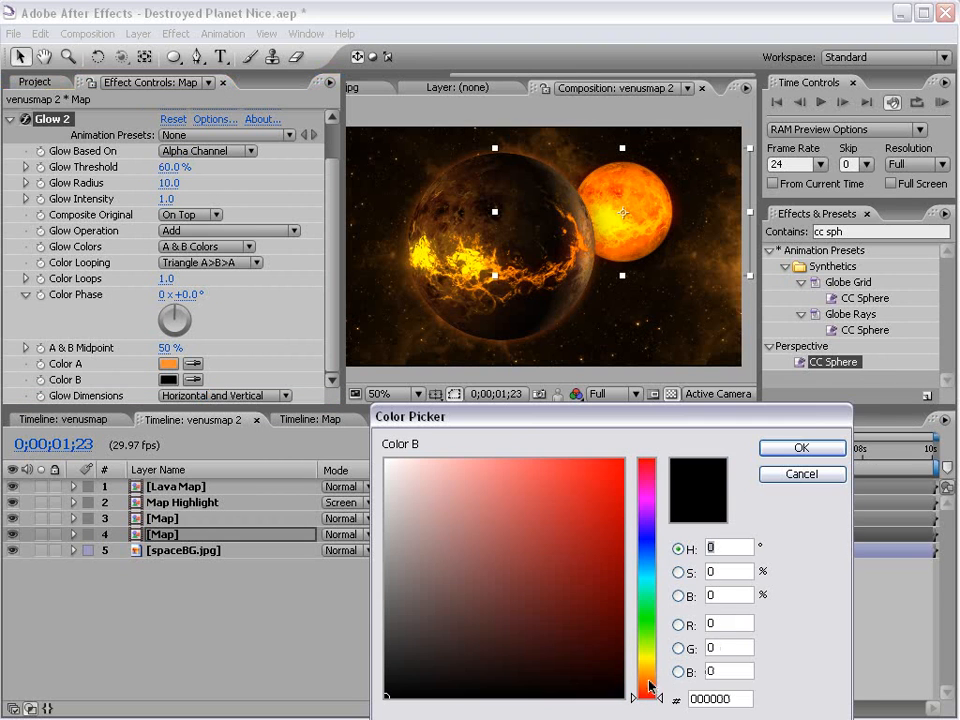
pyautogui.moveTo(649, 686); pyautogui.dragTo(649, 678)
pyautogui.click(572, 546)
pyautogui.click(622, 460)
pyautogui.click(775, 450)
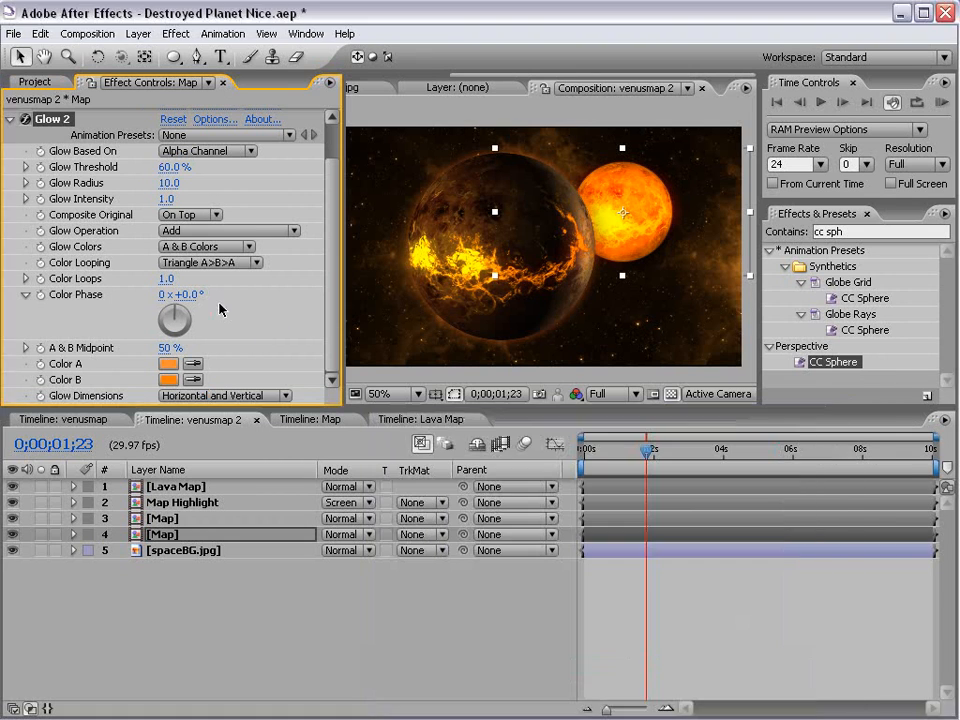
# Set Glow 2's Color A to yellow-orange FFAF32.
pyautogui.click(168, 364)
pyautogui.click(650, 678)
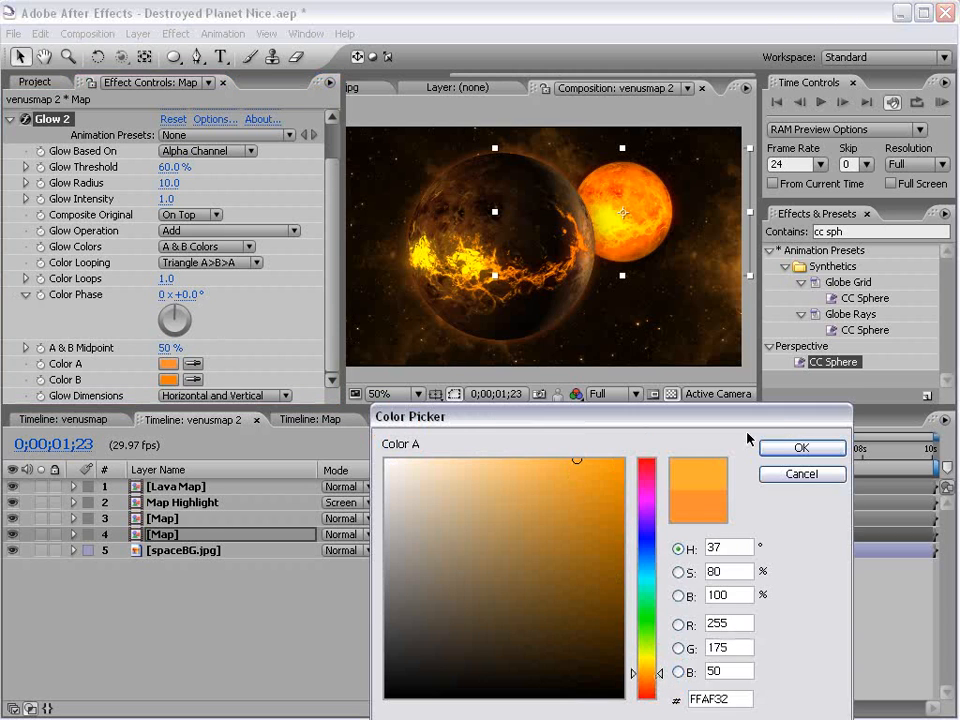
pyautogui.click(800, 447)
# Set Glow 2's Glow Intensity to 2.6 and its Glow Radius to 96.
pyautogui.click(198, 197)
pyautogui.moveTo(198, 197); pyautogui.dragTo(320, 199)
pyautogui.moveTo(170, 184); pyautogui.dragTo(281, 165)
# Sample Glow 2's Color A from the darker orange surface near the small planet's upper edge.
pyautogui.scroll(1, 592, 250)
pyautogui.press('h')
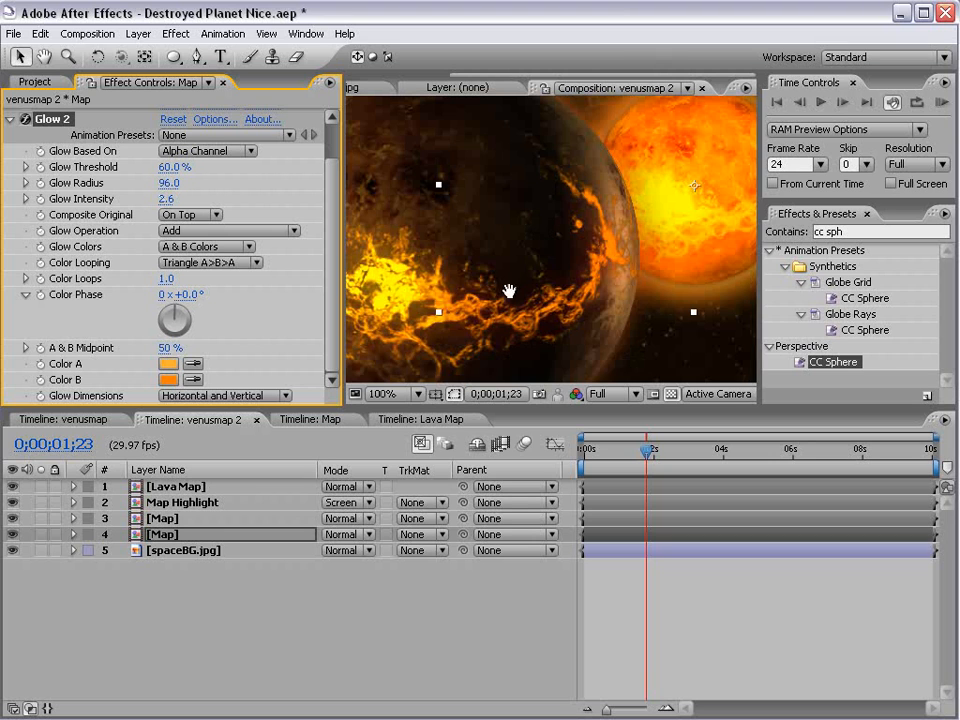
pyautogui.moveTo(510, 290); pyautogui.dragTo(383, 367)
pyautogui.click(194, 364)
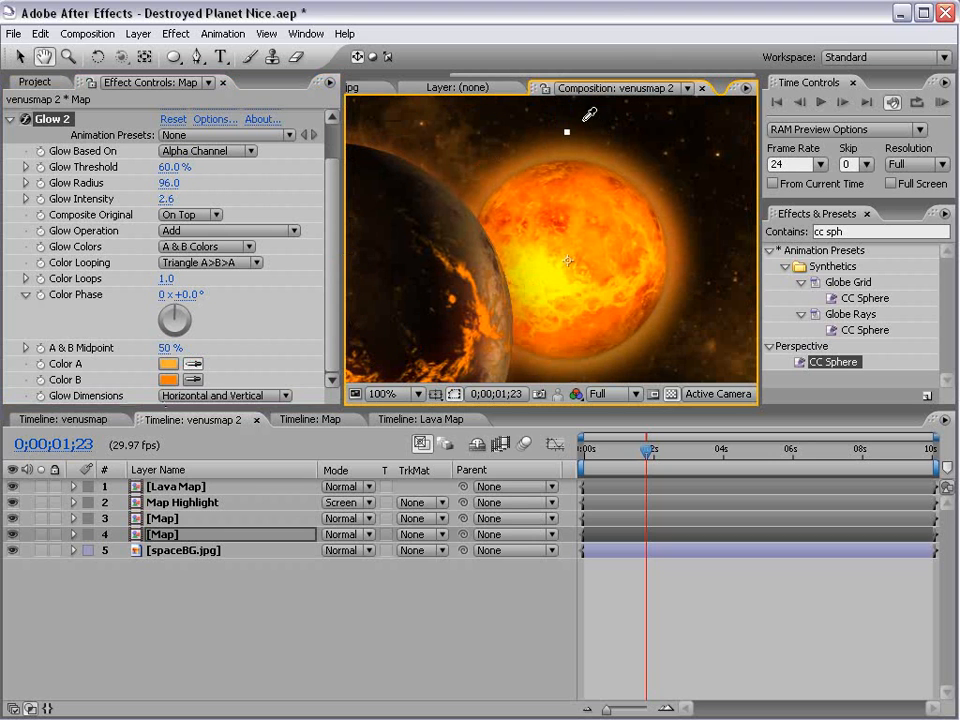
pyautogui.click(594, 172)
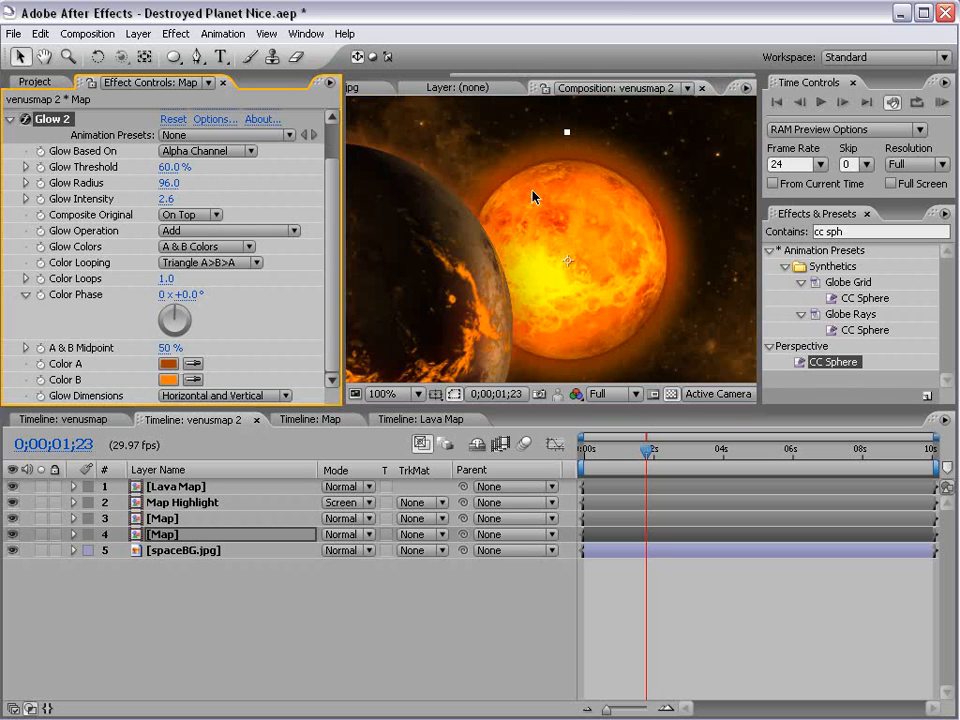
# Sample Glow 2's Color A from the small planet's bright orange surface, and set Glow Radius to 99 and Glow Intensity to 1.2.
pyautogui.click(194, 364)
pyautogui.click(545, 229)
pyautogui.moveTo(168, 184); pyautogui.dragTo(3, 217)
pyautogui.moveTo(160, 206); pyautogui.dragTo(183, 195)
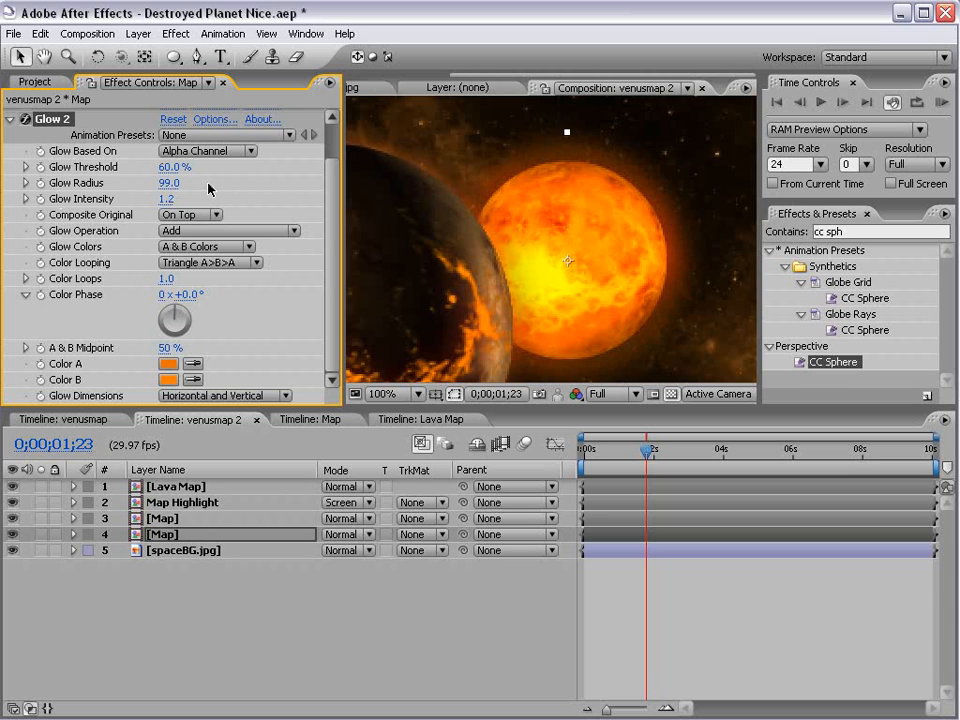
# Deselect the small planet's layer, review both planets in the composition, and save the project.
pyautogui.click(751, 651)
pyautogui.scroll(-1, 591, 318)
pyautogui.moveTo(530, 319); pyautogui.dragTo(590, 280)
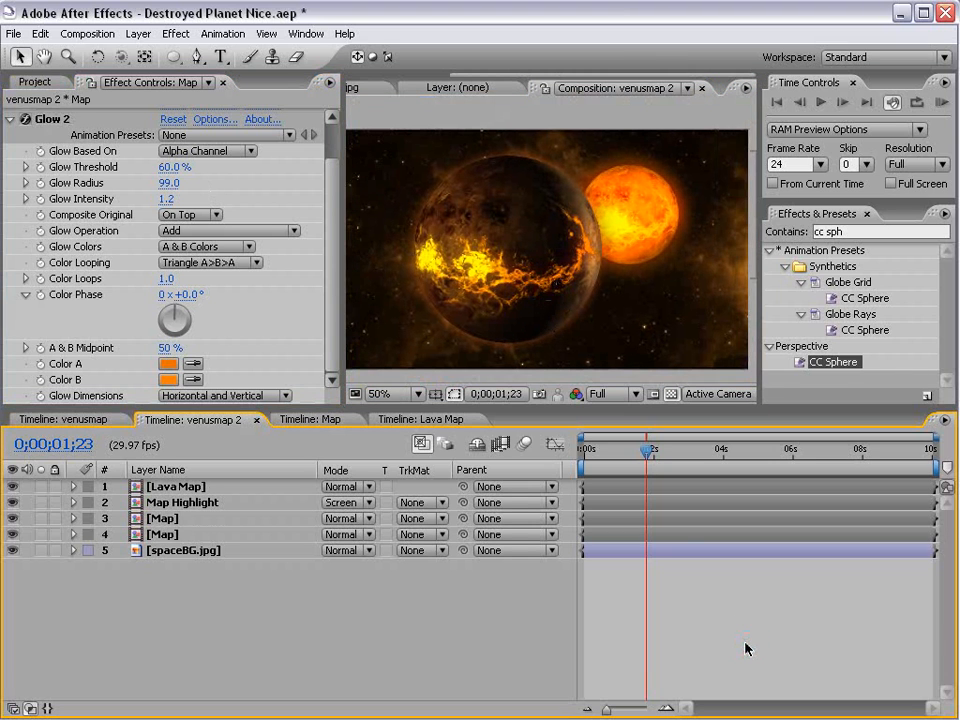
pyautogui.hotkey('ctrl', 's')
pyautogui.press('space')
pyautogui.moveTo(485, 286); pyautogui.dragTo(540, 290)
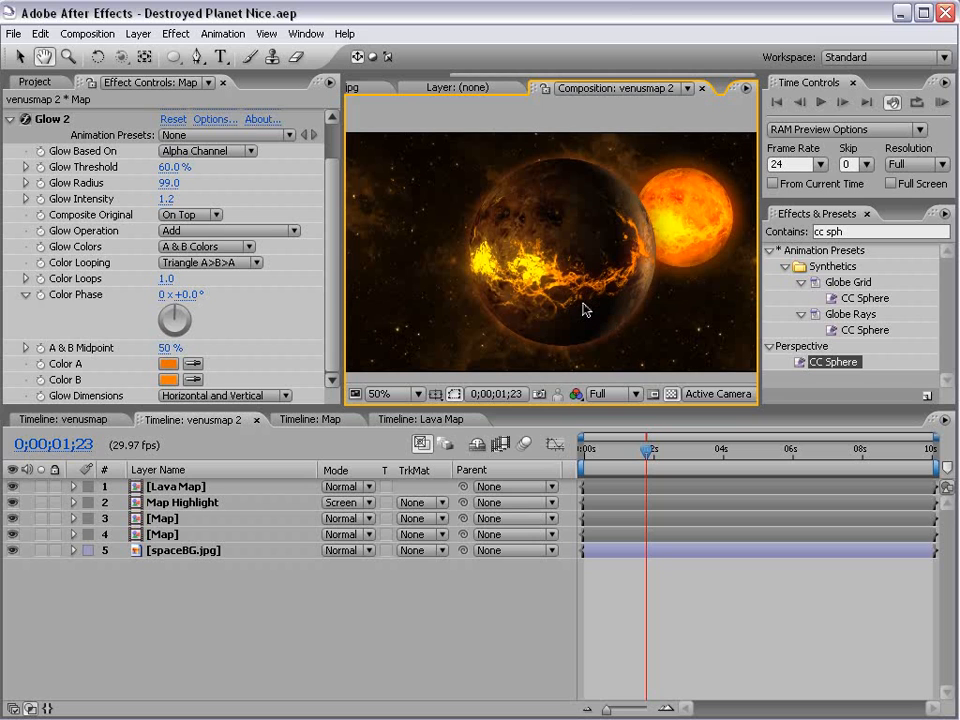
pyautogui.moveTo(612, 279); pyautogui.dragTo(570, 258)
# Duplicate the large planet's Map layer.
pyautogui.click(150, 560)
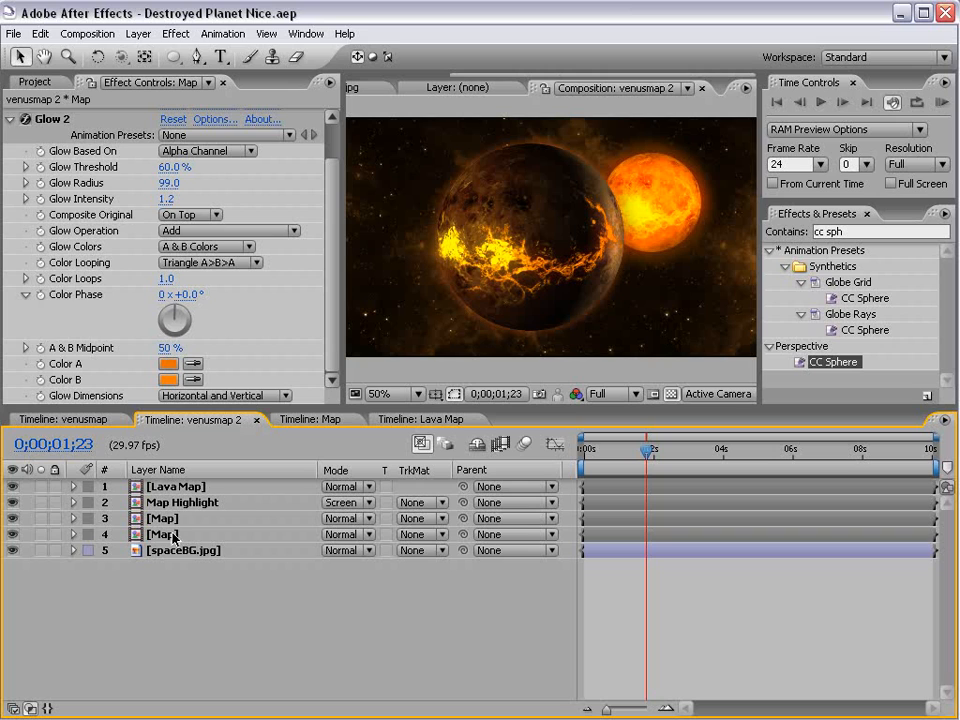
pyautogui.click(170, 536)
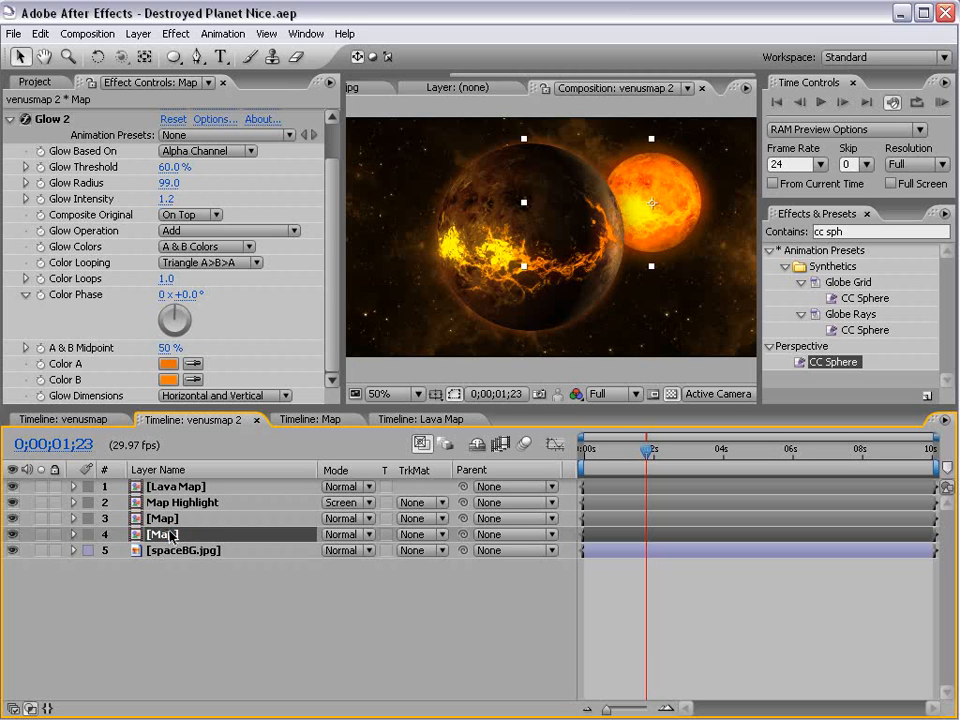
pyautogui.click(167, 521)
pyautogui.hotkey('ctrl', 'd')
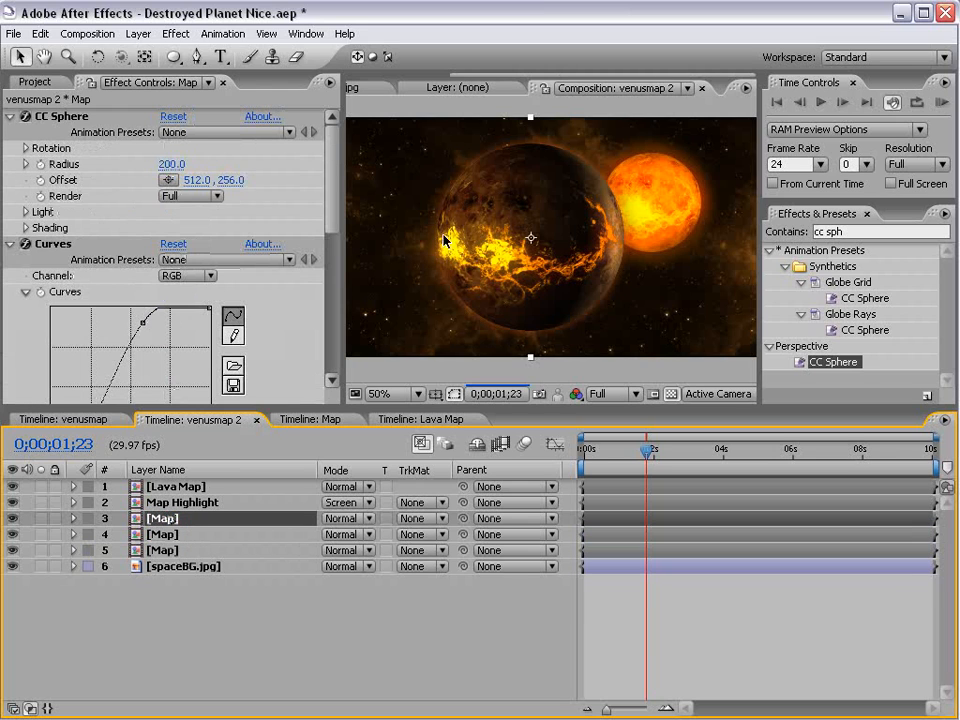
# Find CC Radial Fast Blur with the search "cc radial", apply it to the topmost Map layer, and set its Amount to 83.
pyautogui.hotkey('ctrl', '5')
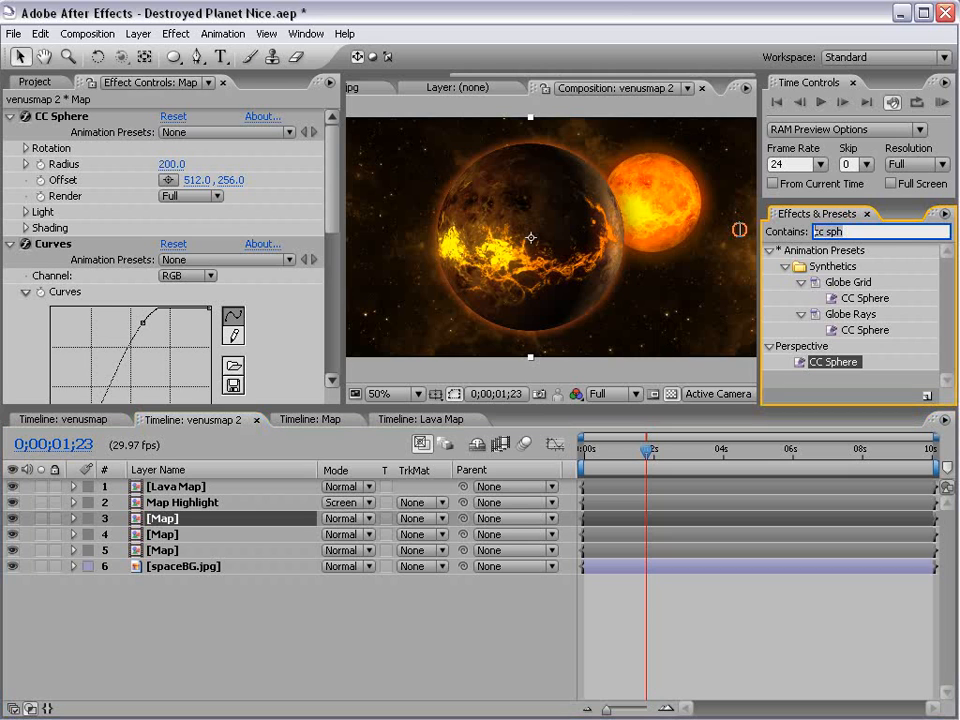
pyautogui.write('cc')
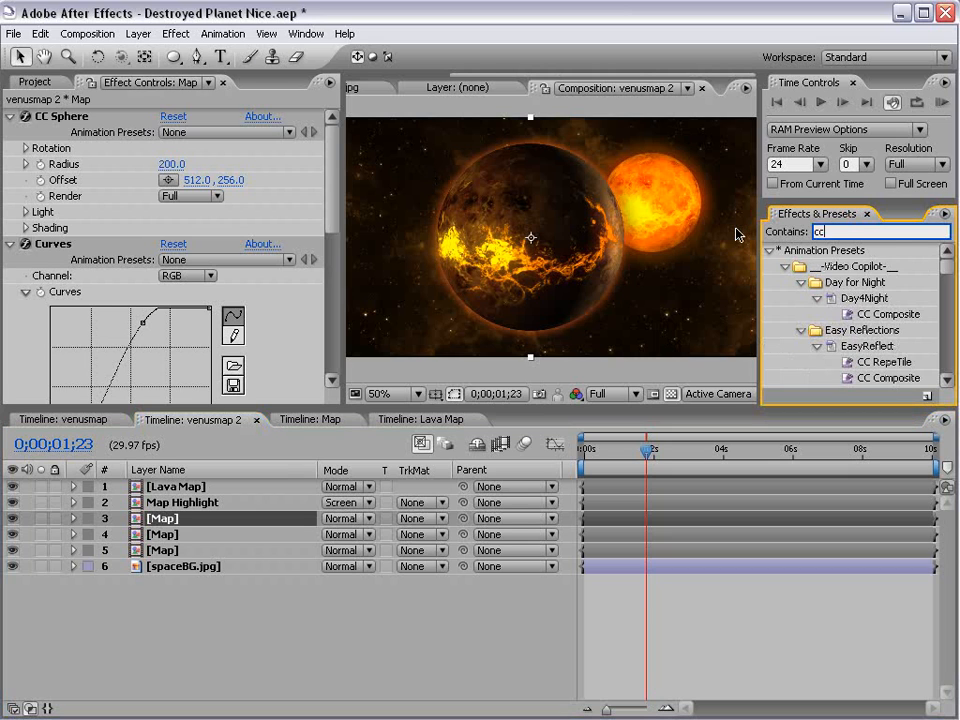
pyautogui.write(' radial')
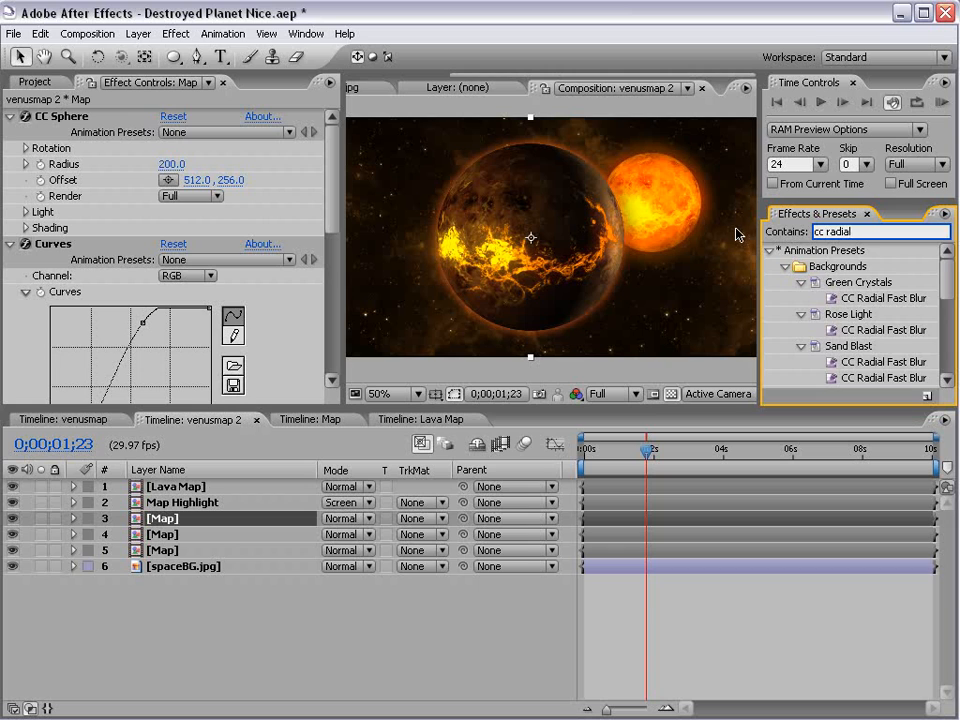
pyautogui.scroll(-1, 955, 278)
pyautogui.moveTo(955, 278); pyautogui.dragTo(956, 347)
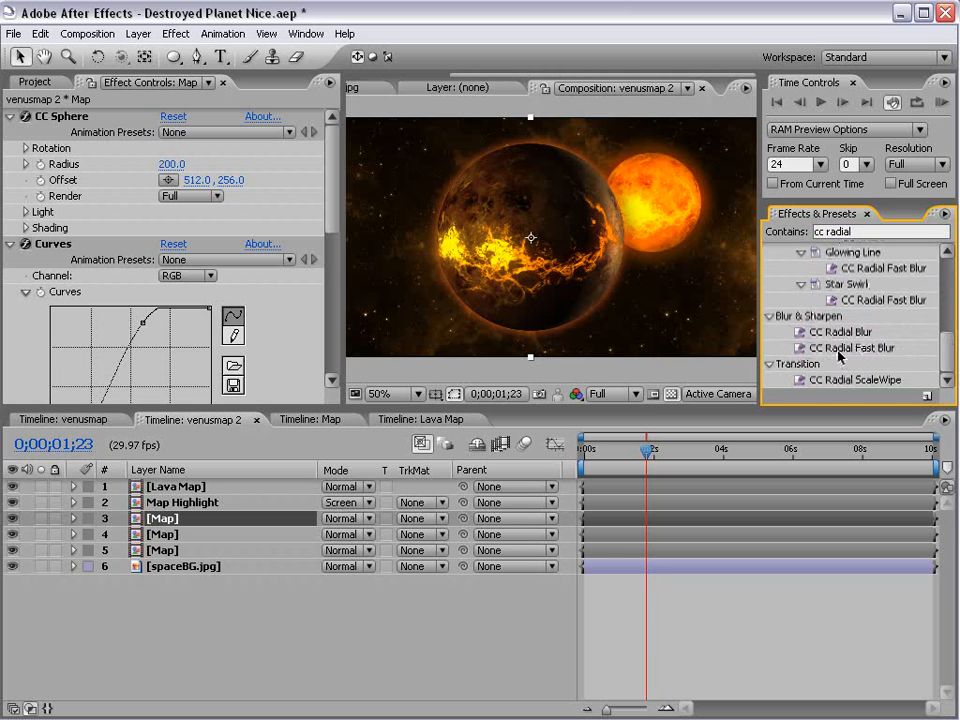
pyautogui.moveTo(838, 355); pyautogui.dragTo(645, 521)
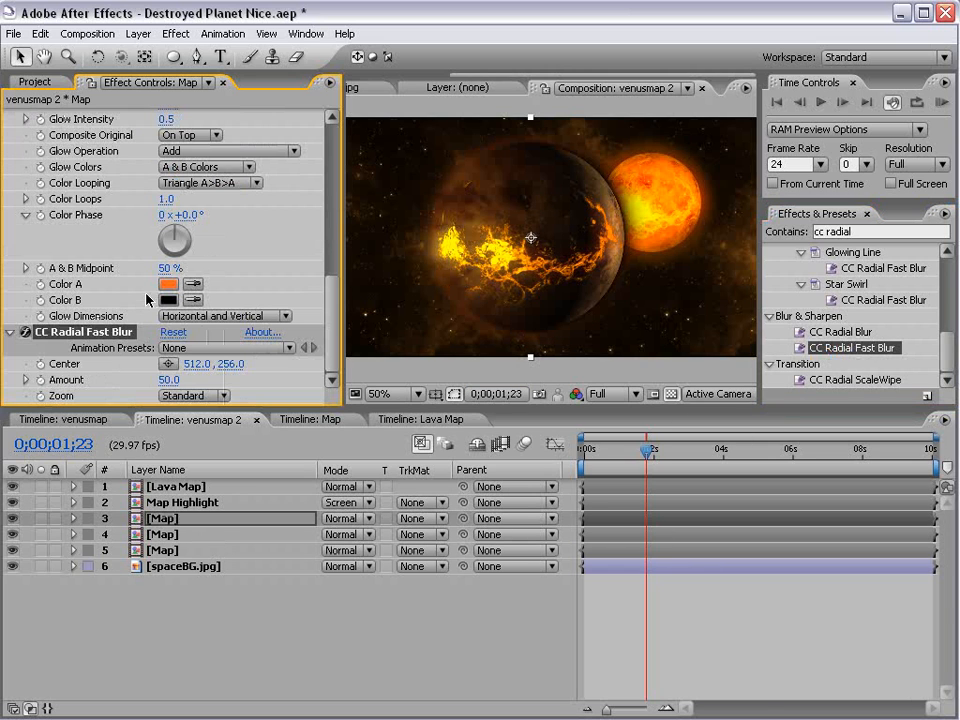
pyautogui.moveTo(166, 380); pyautogui.dragTo(188, 366)
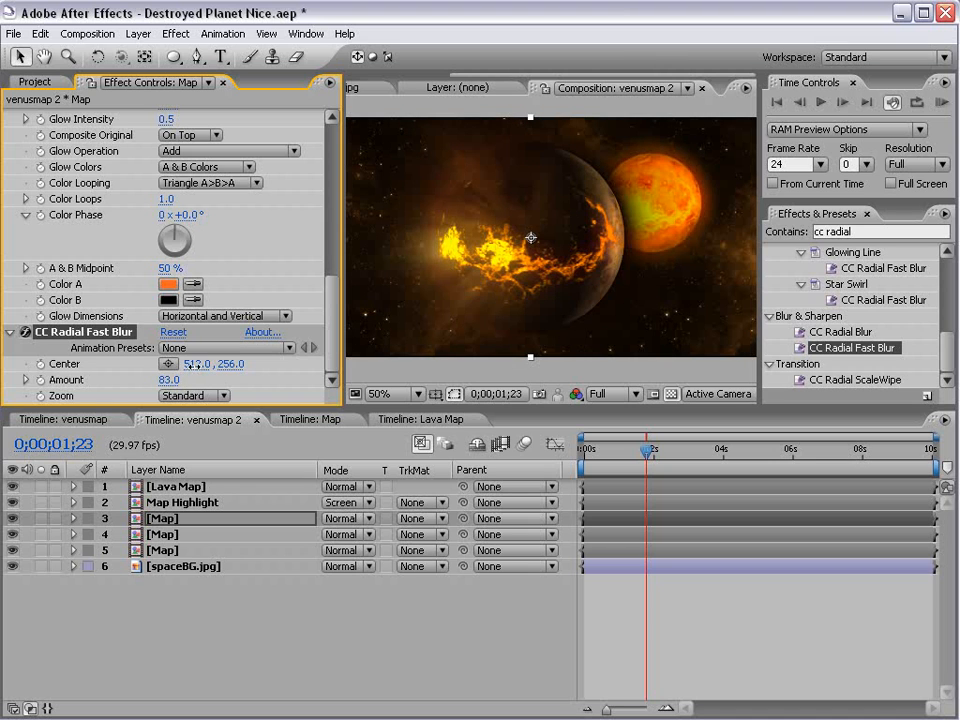
# Solo the blurred Map layer and rebuild its RGB curve from a reset as a very steep contrast ramp.
pyautogui.moveTo(332, 326); pyautogui.dragTo(332, 158)
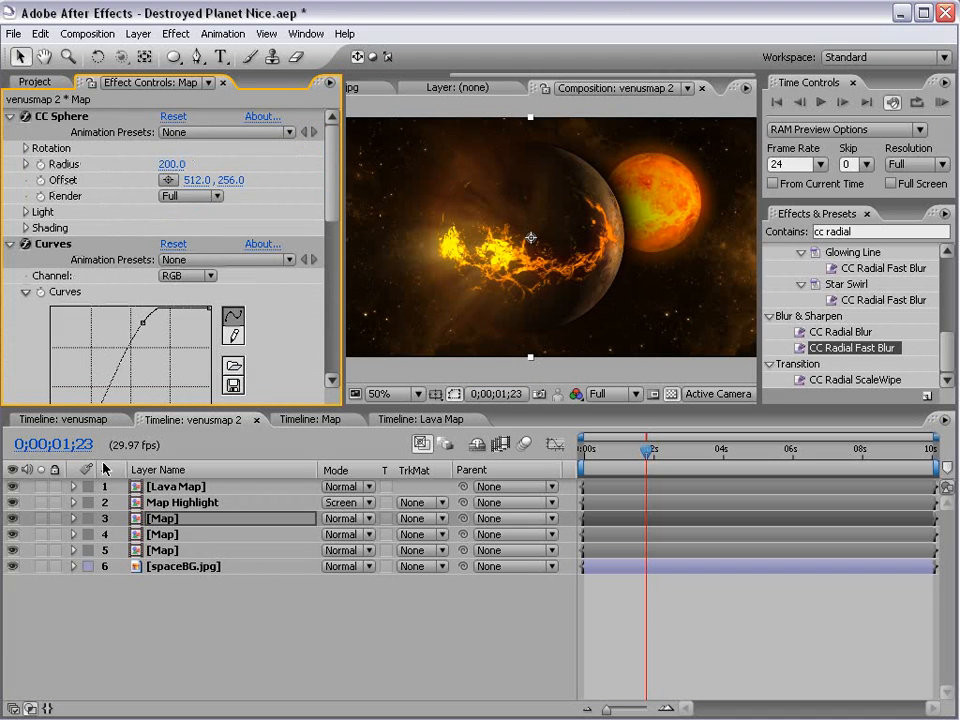
pyautogui.click(41, 518)
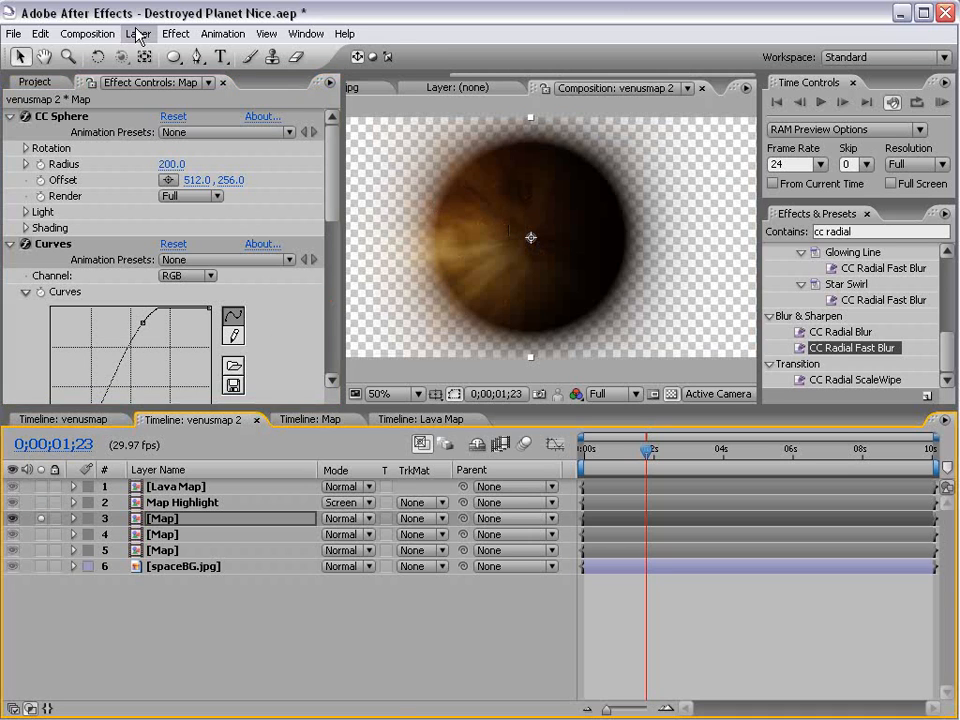
pyautogui.click(175, 34)
pyautogui.click(9, 119)
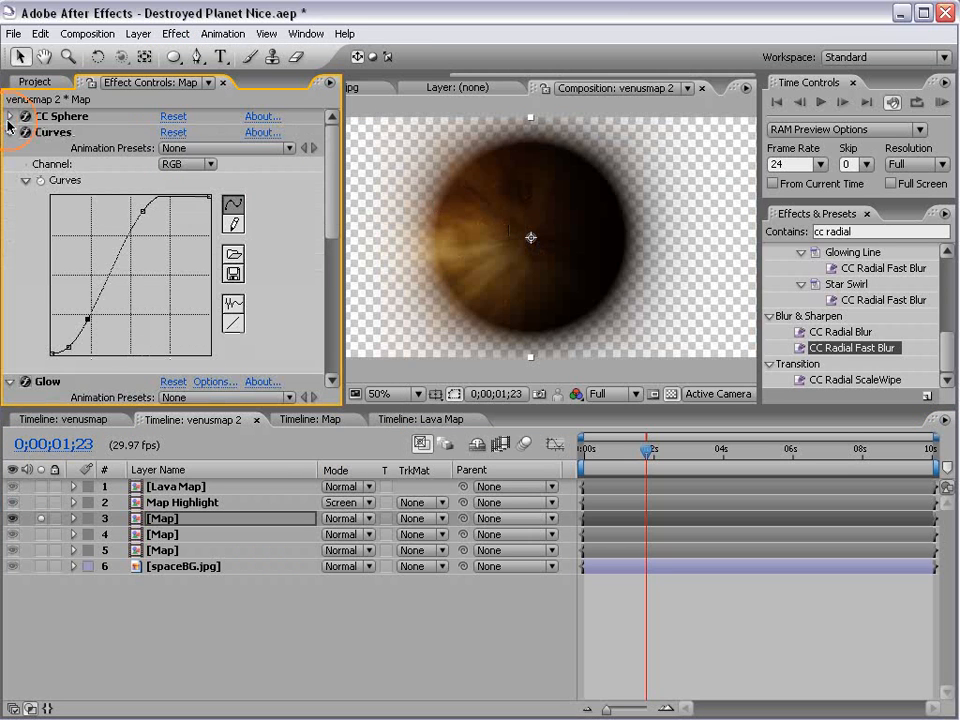
pyautogui.click(173, 132)
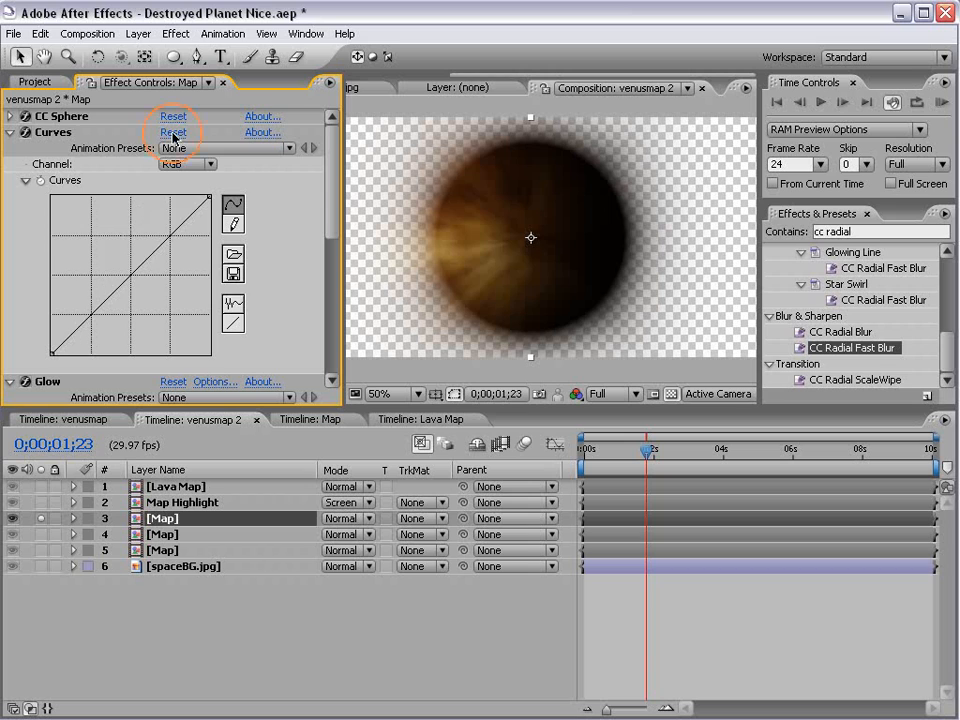
pyautogui.moveTo(141, 264); pyautogui.dragTo(104, 199)
pyautogui.moveTo(77, 298); pyautogui.dragTo(82, 340)
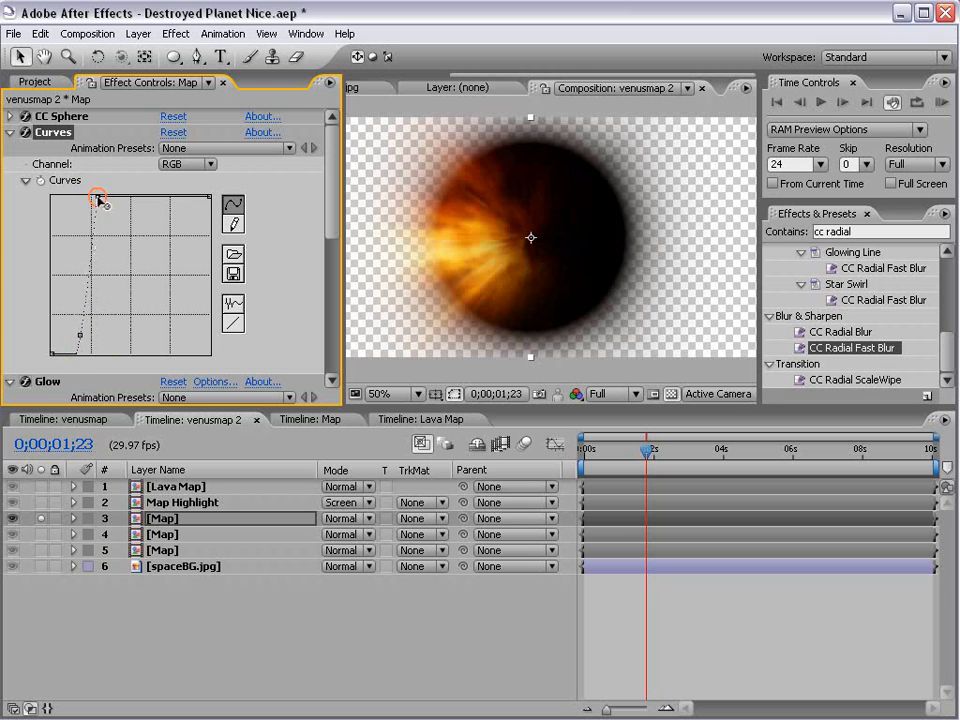
pyautogui.moveTo(103, 199); pyautogui.dragTo(97, 197)
# Set the blurred layer's CC Sphere Ambient shading to 75 and lower its Light Intensity.
pyautogui.click(9, 116)
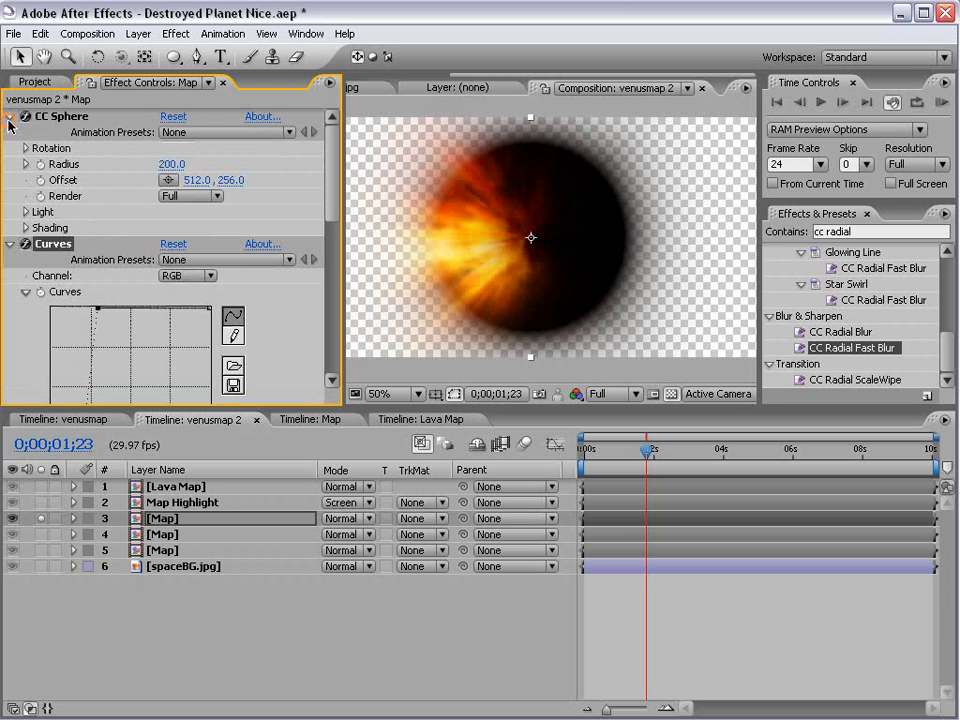
pyautogui.click(26, 228)
pyautogui.moveTo(168, 244); pyautogui.dragTo(228, 232)
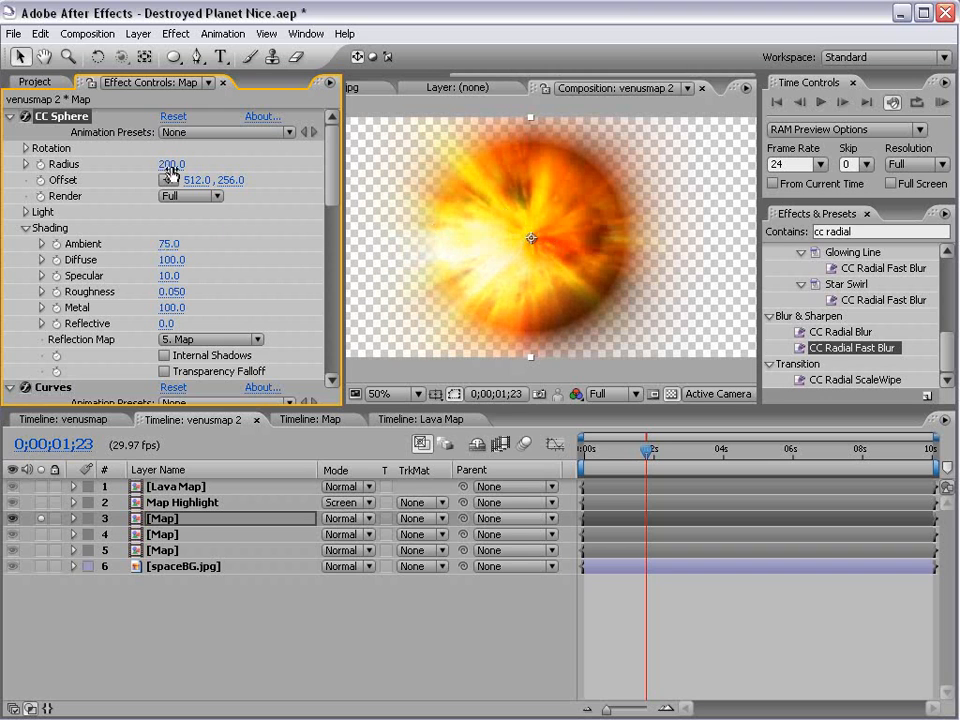
pyautogui.click(27, 213)
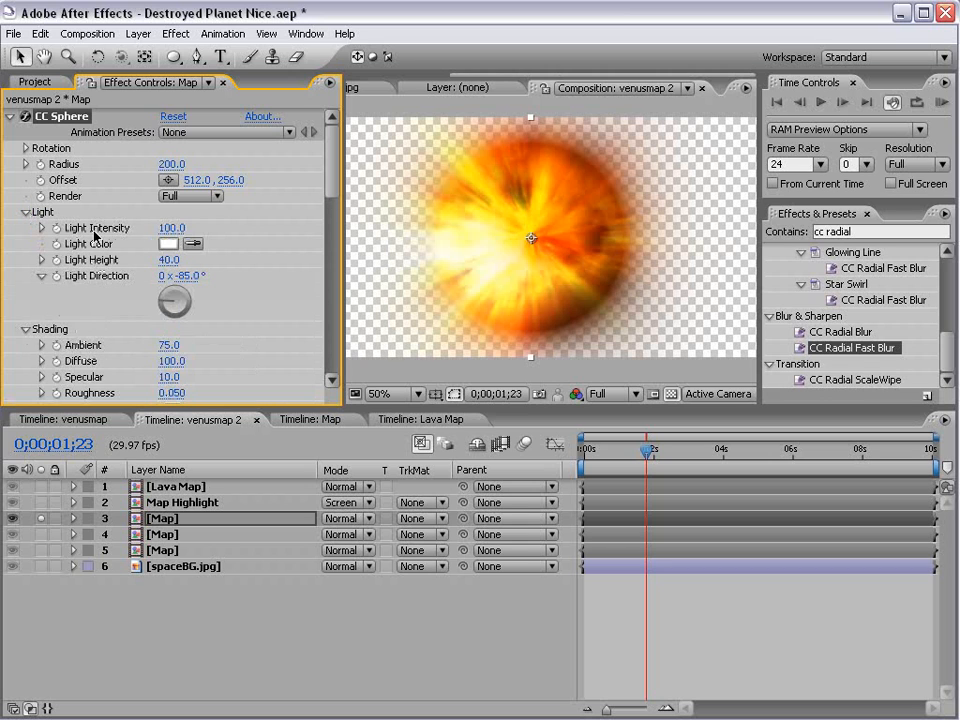
pyautogui.moveTo(176, 228); pyautogui.dragTo(127, 229)
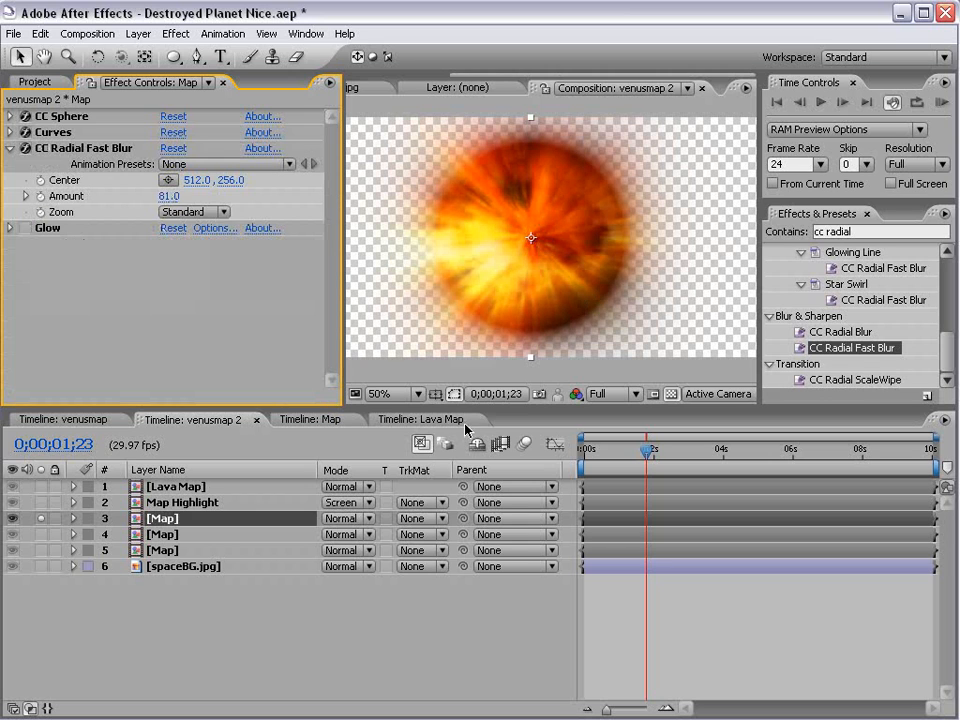
# Unsolo the blurred Map layer, place it directly beneath the sharp planet layer, and check the composition enlarged.
pyautogui.click(40, 518)
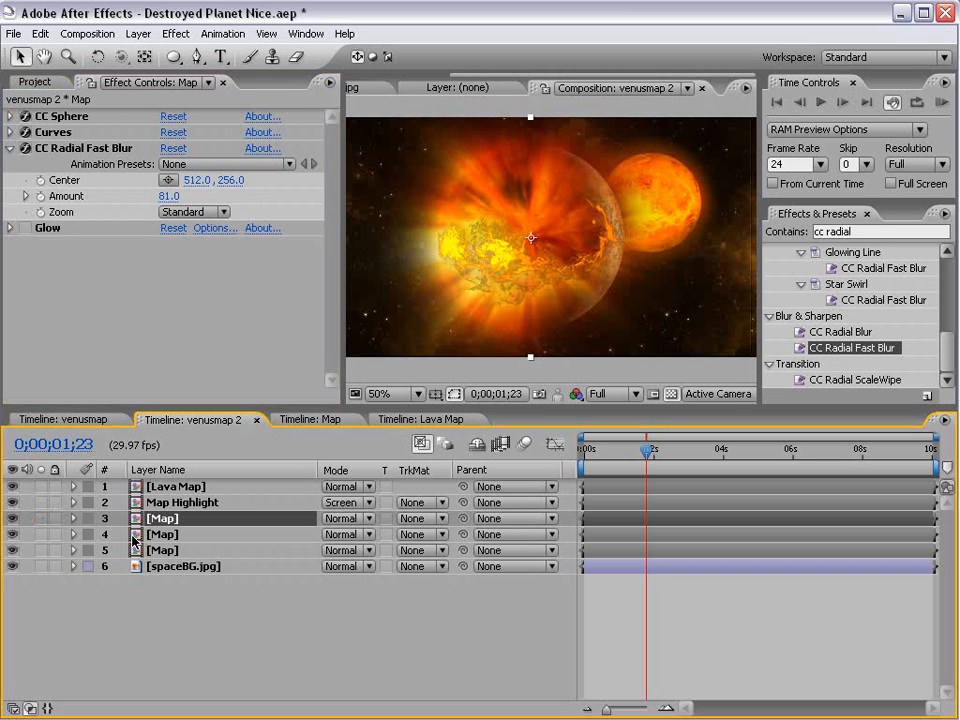
pyautogui.click(163, 536)
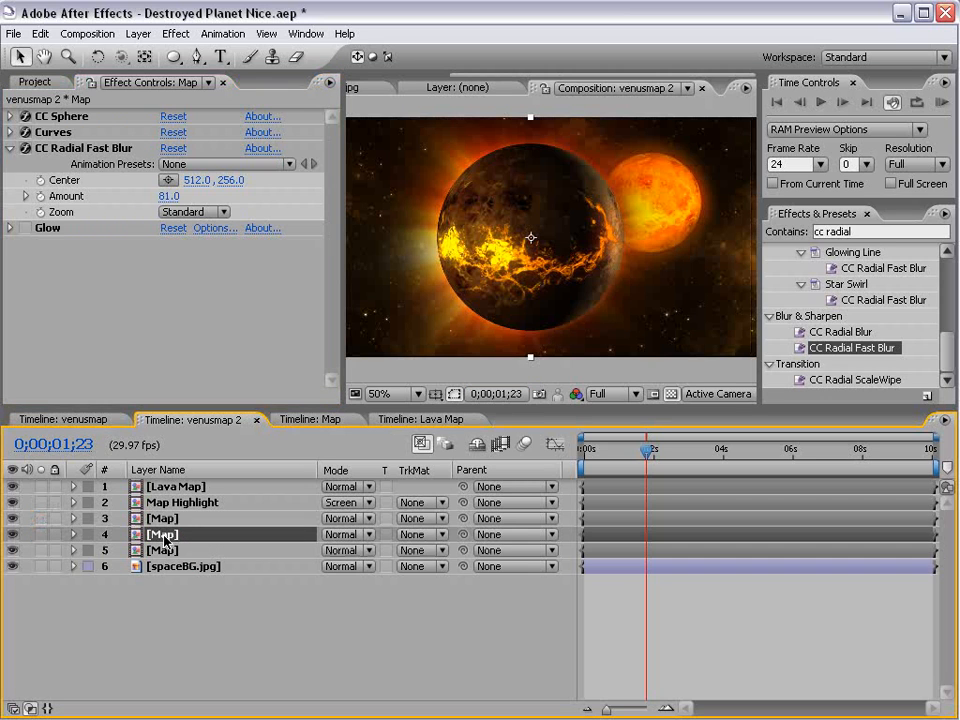
pyautogui.press('`')
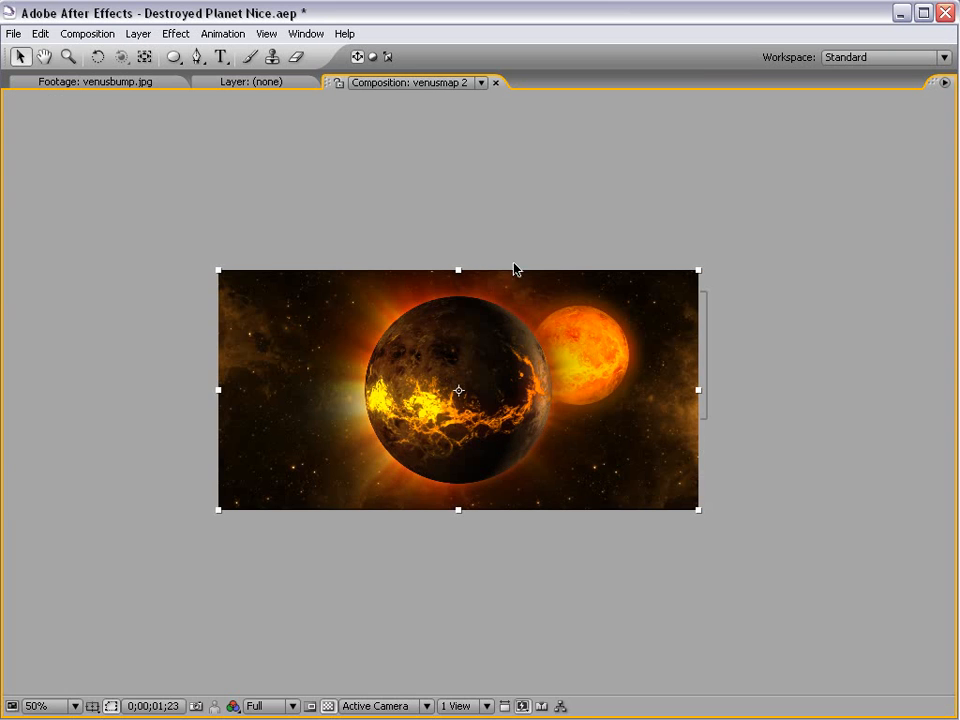
pyautogui.press('`')
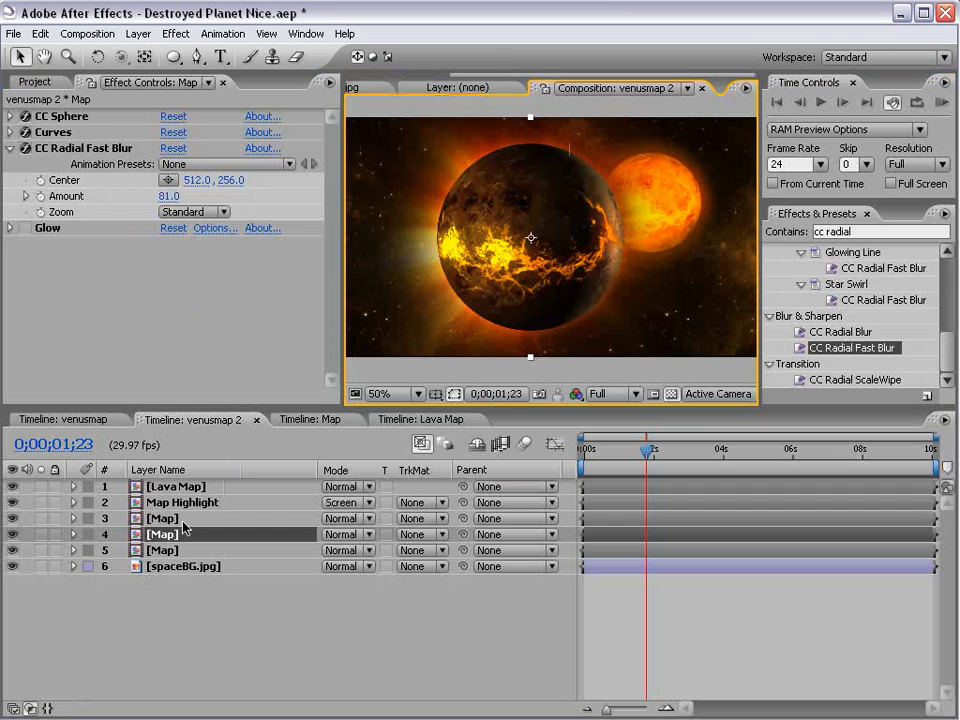
# Hide the small planet's Map layer and set the blurred Map layer's blending mode to Add.
pyautogui.click(12, 550)
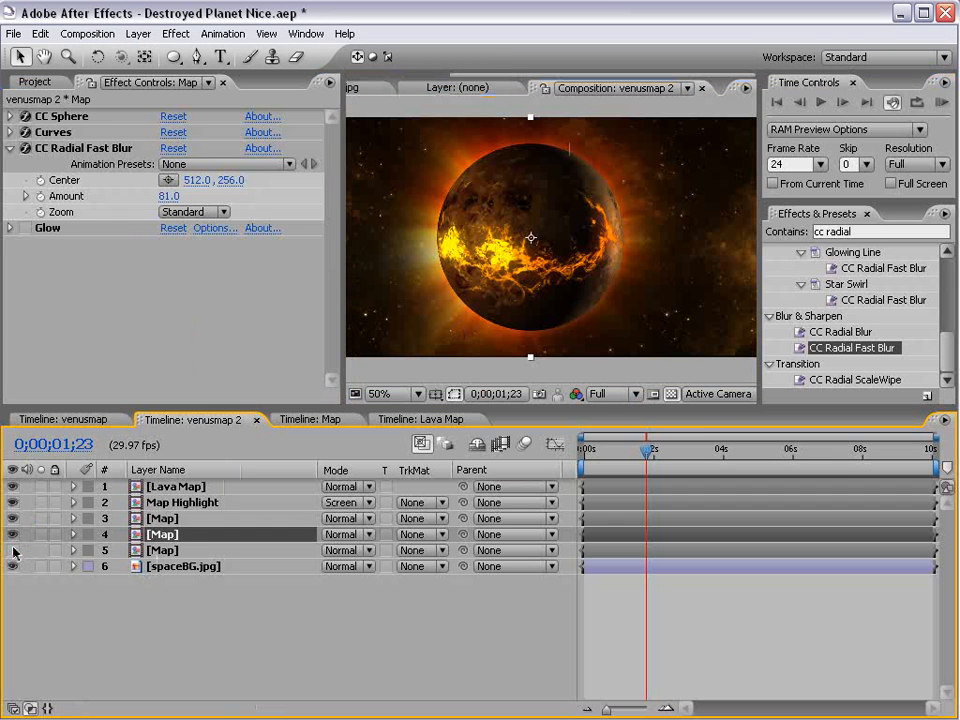
pyautogui.press('`')
pyautogui.press('`')
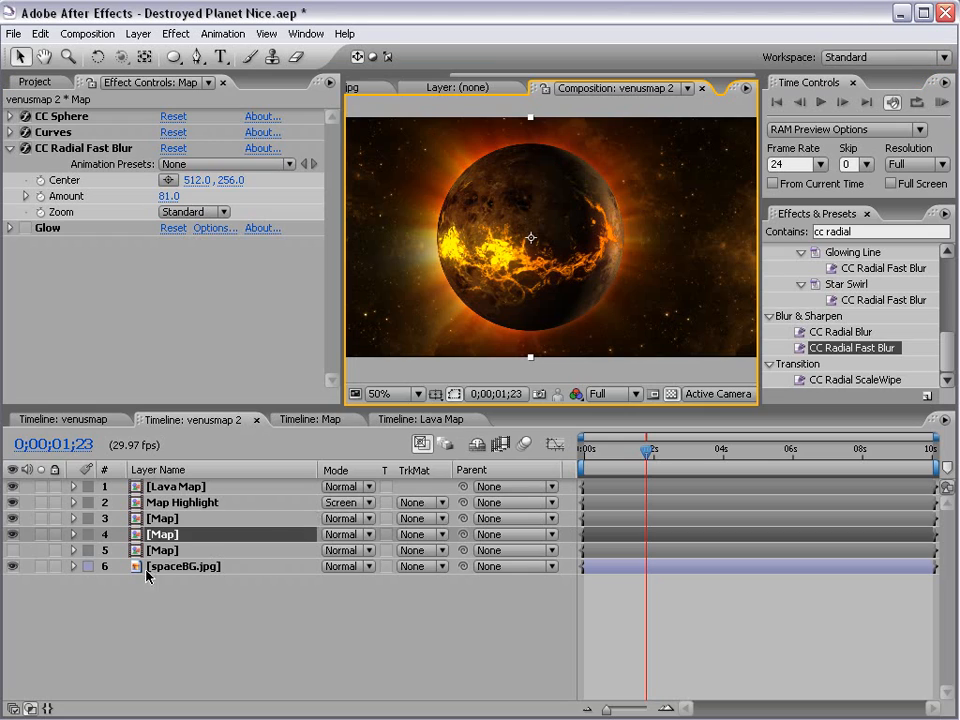
pyautogui.click(345, 535)
pyautogui.click(345, 681)
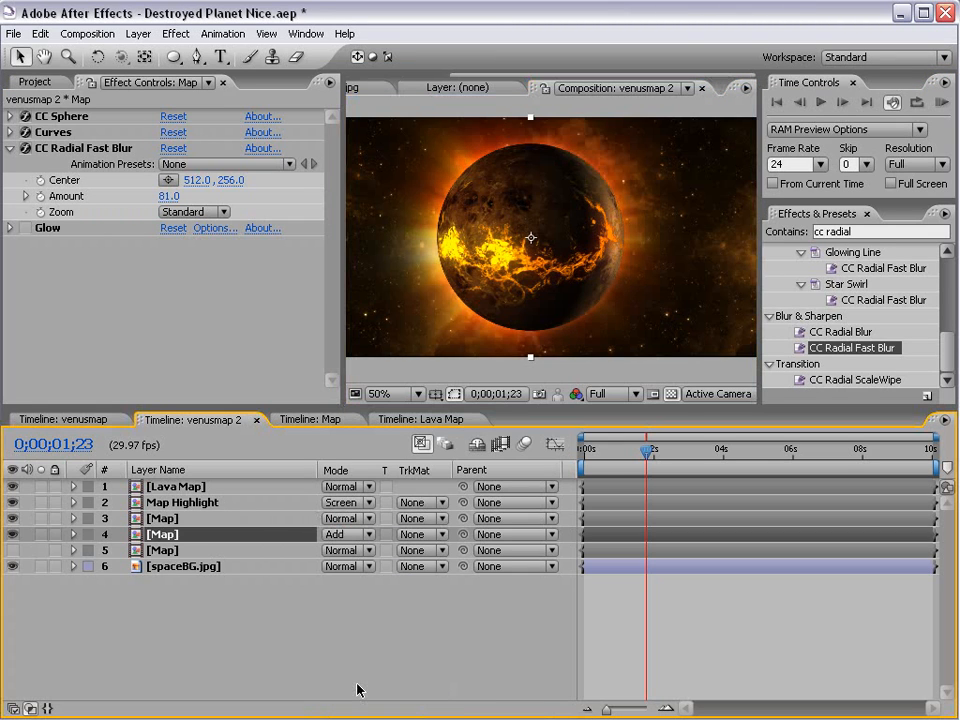
pyautogui.press('`')
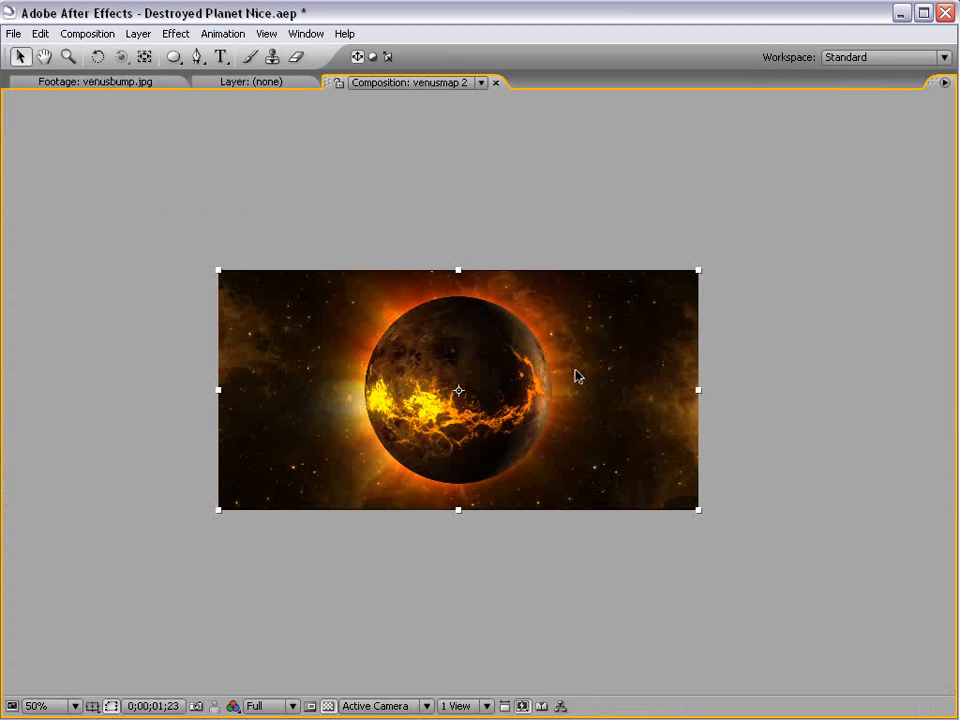
pyautogui.press('`')
# Set the blurred layer's CC Radial Fast Blur Amount to 52 and show the small planet's layer again.
pyautogui.moveTo(166, 197); pyautogui.dragTo(136, 199)
pyautogui.click(687, 637)
pyautogui.press('`')
pyautogui.press('`')
pyautogui.click(12, 550)
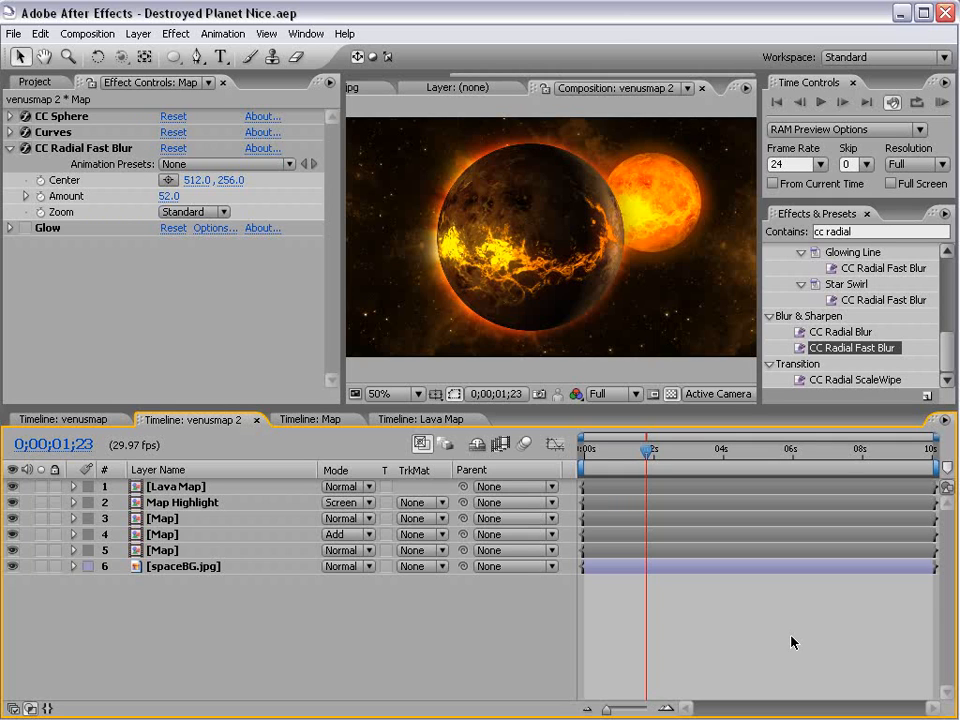
# Hide the spaceBG.jpg, small planet and blurred Map layers, and check the isolated planet's glow enlarged against transparency.
pyautogui.click(13, 566)
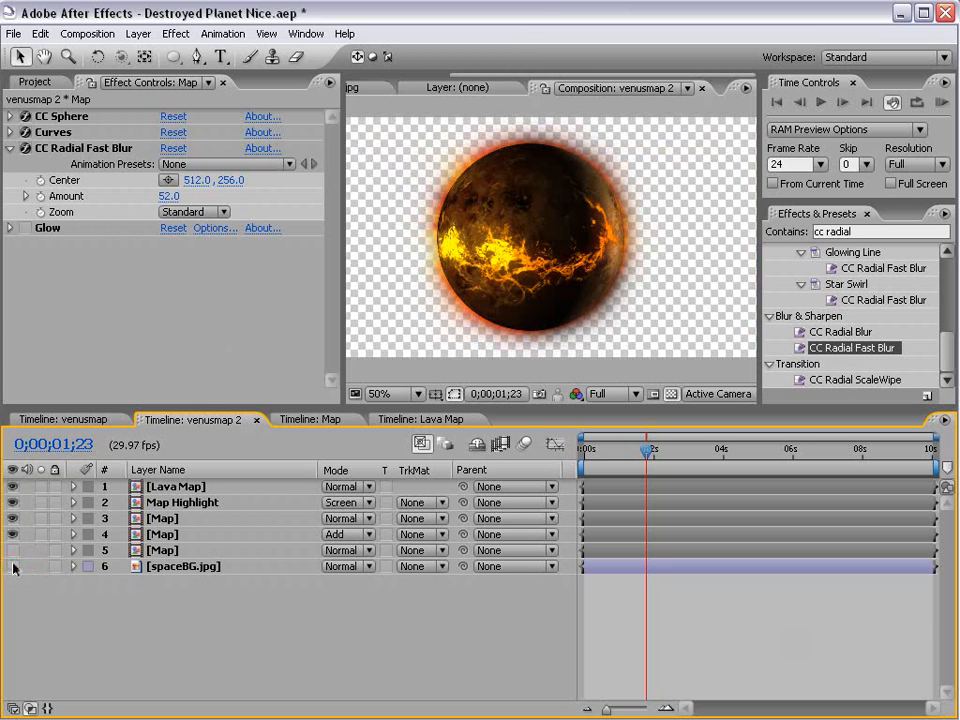
pyautogui.moveTo(12, 534); pyautogui.dragTo(12, 550)
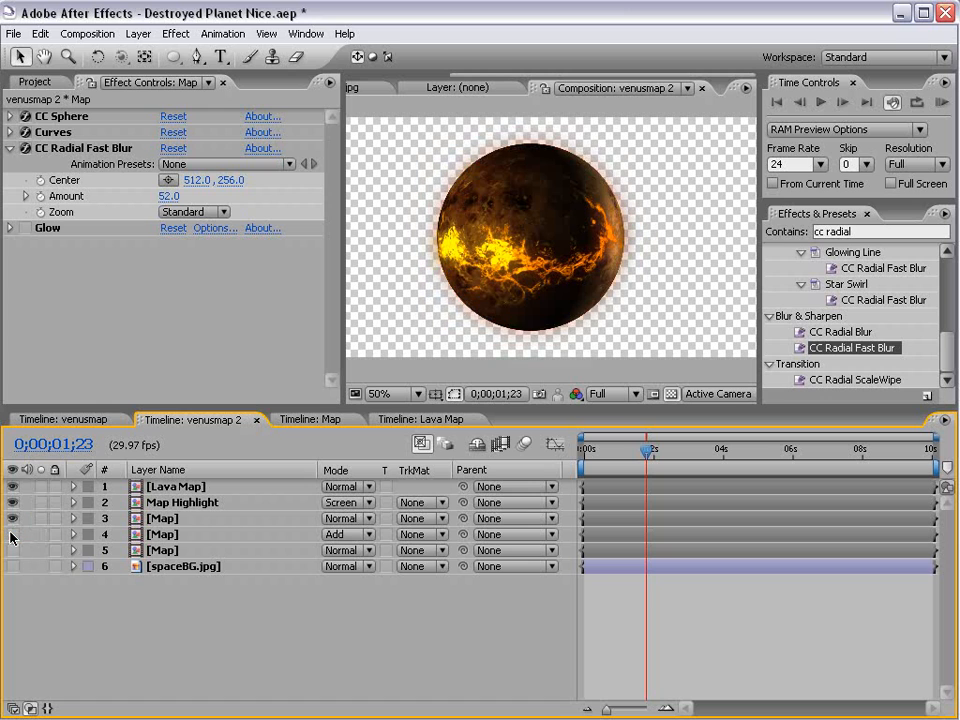
pyautogui.press('`')
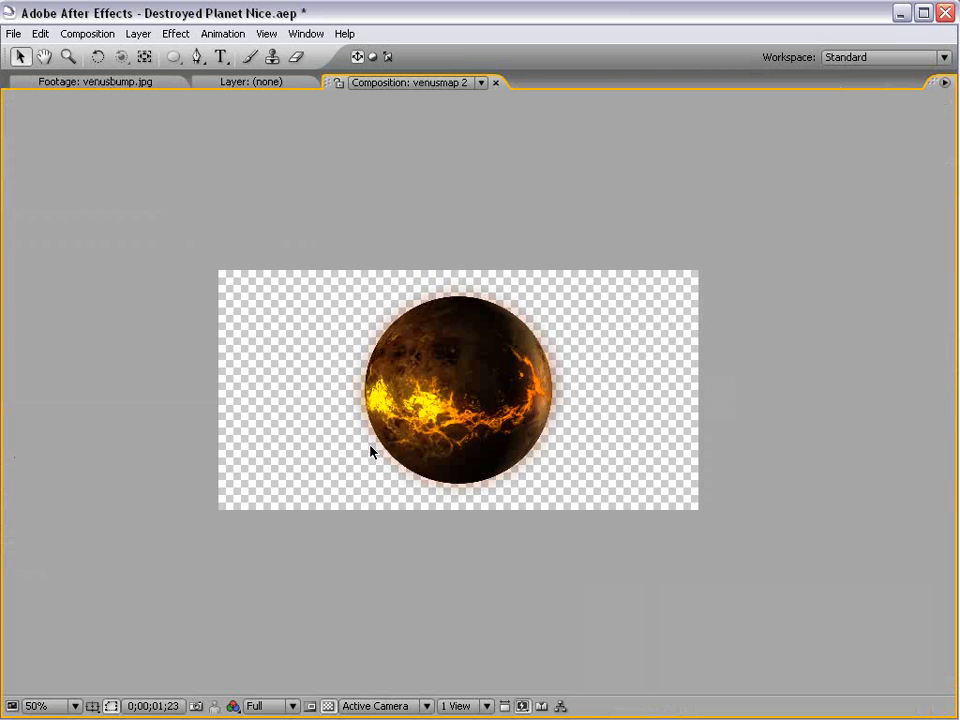
pyautogui.press('.')
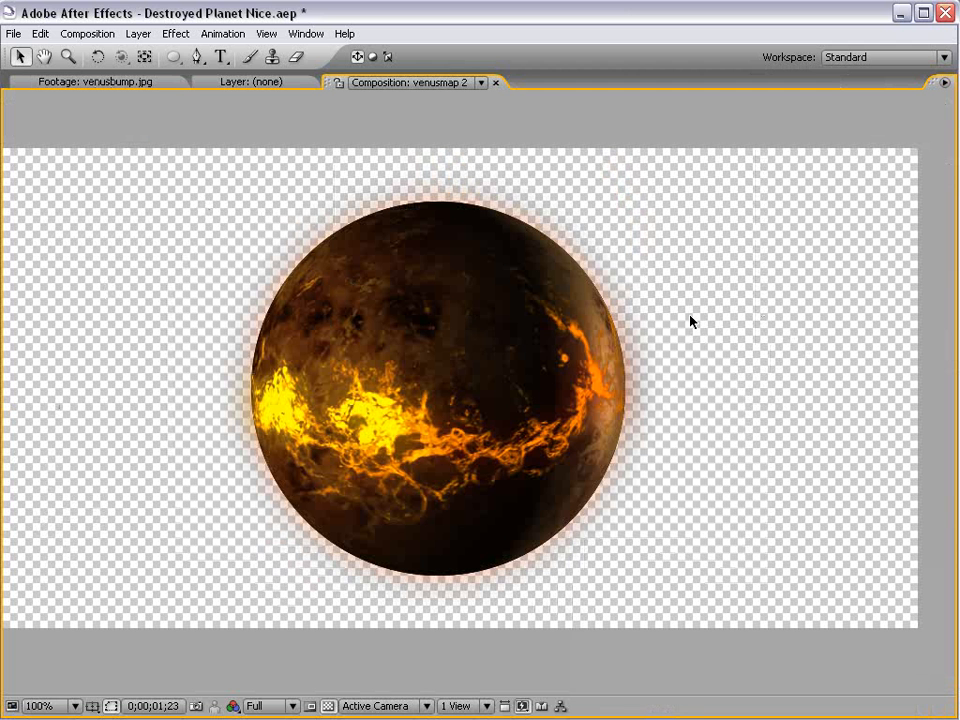
pyautogui.press('`')
pyautogui.press(',')
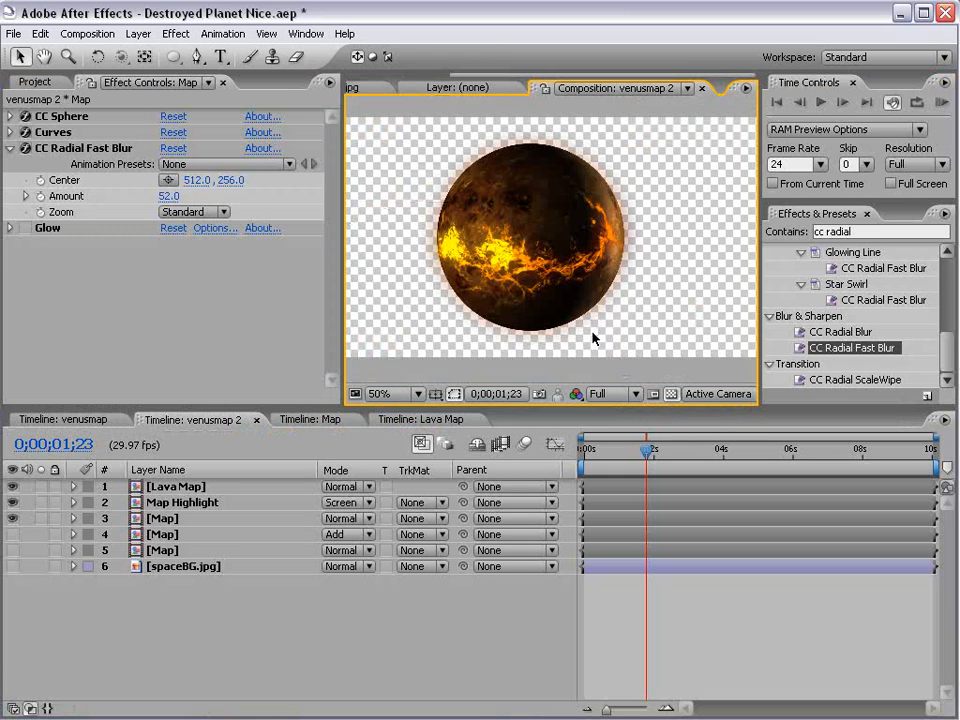
# Add the venusmap 2 composition to the render queue and set its output module format to QuickTime Movie.
pyautogui.click(87, 33)
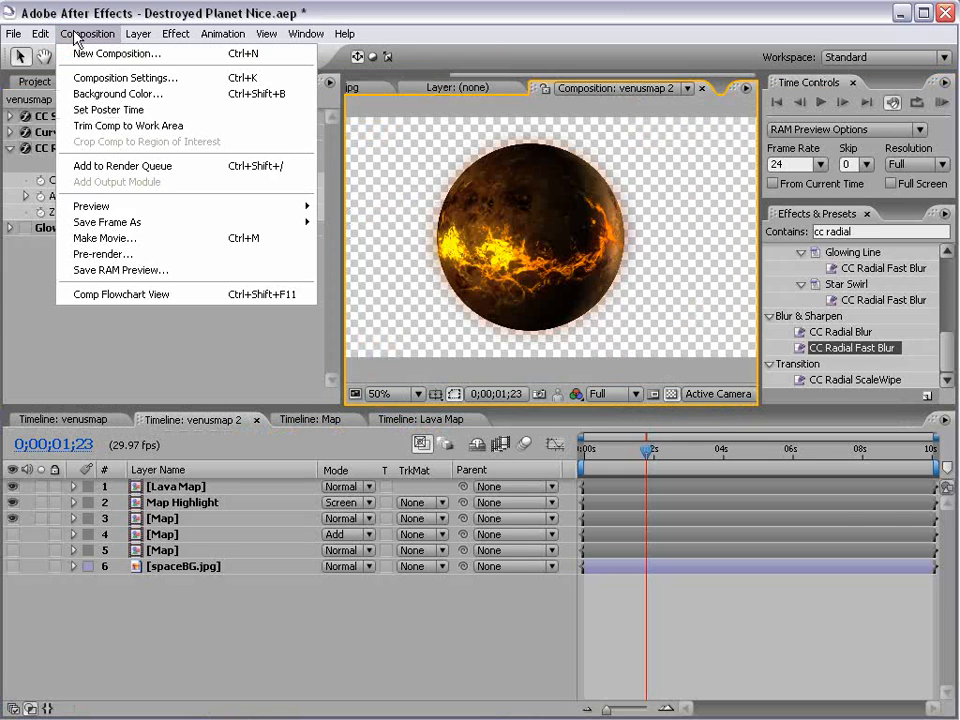
pyautogui.click(126, 167)
pyautogui.press('`')
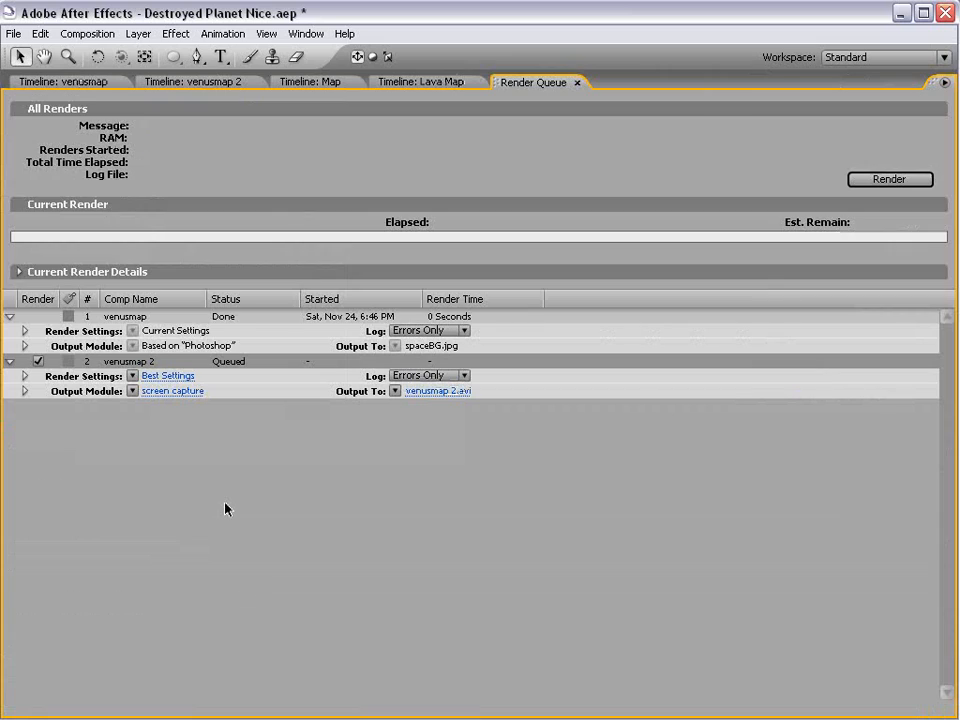
pyautogui.click(175, 393)
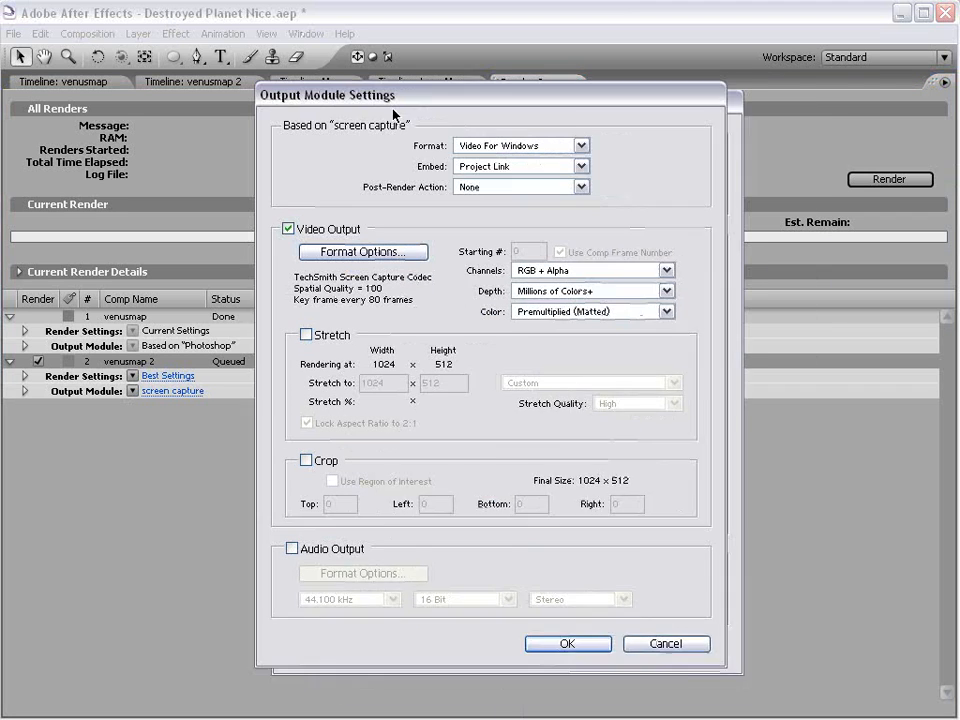
pyautogui.moveTo(375, 90); pyautogui.dragTo(268, 60)
pyautogui.click(405, 113)
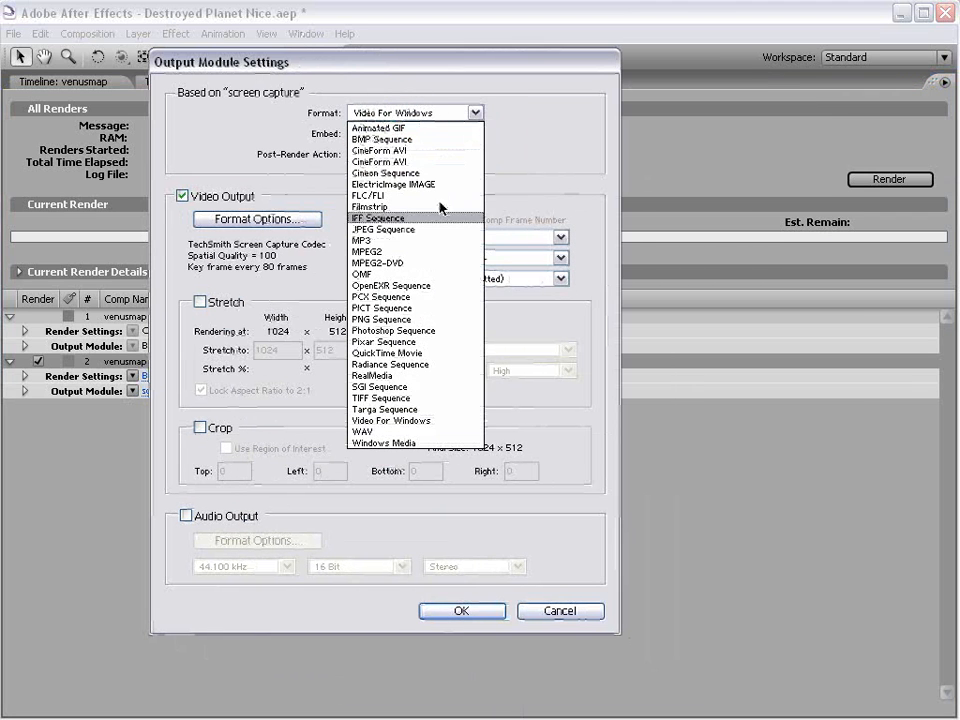
pyautogui.click(420, 353)
# Set the QuickTime compression to Animation with a depth of Millions of Colors+ and accept the output module settings.
pyautogui.click(246, 221)
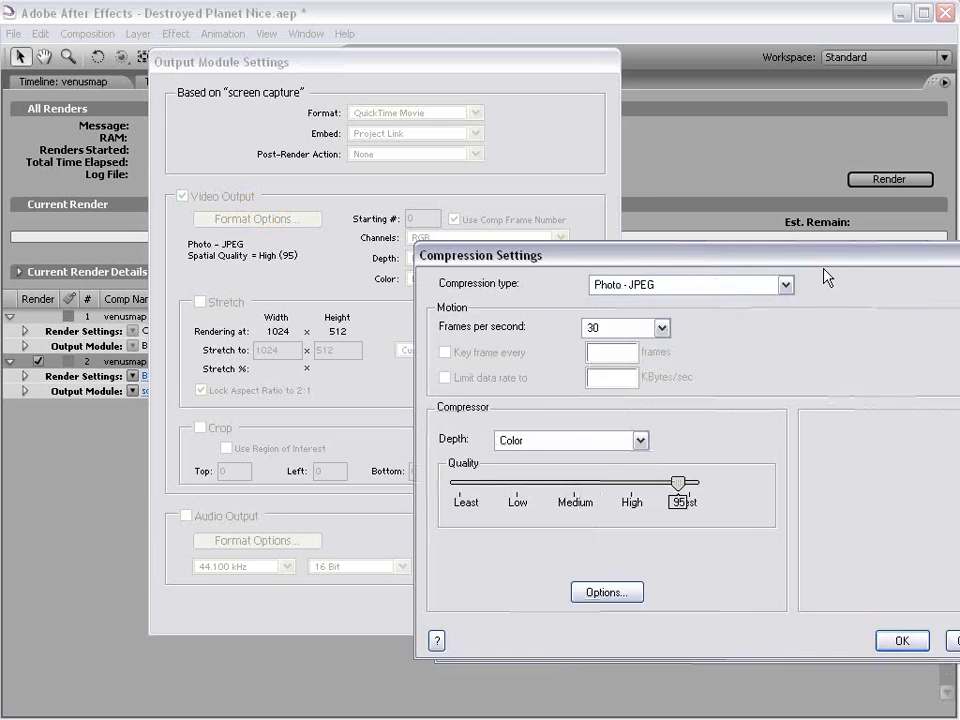
pyautogui.click(456, 253)
pyautogui.click(412, 270)
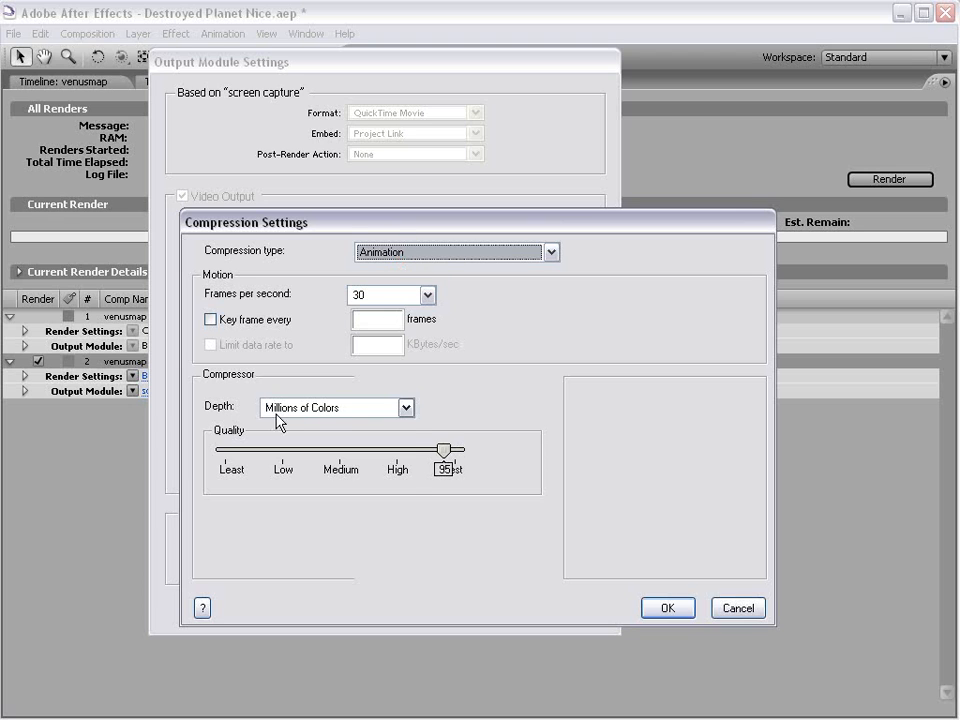
pyautogui.click(338, 408)
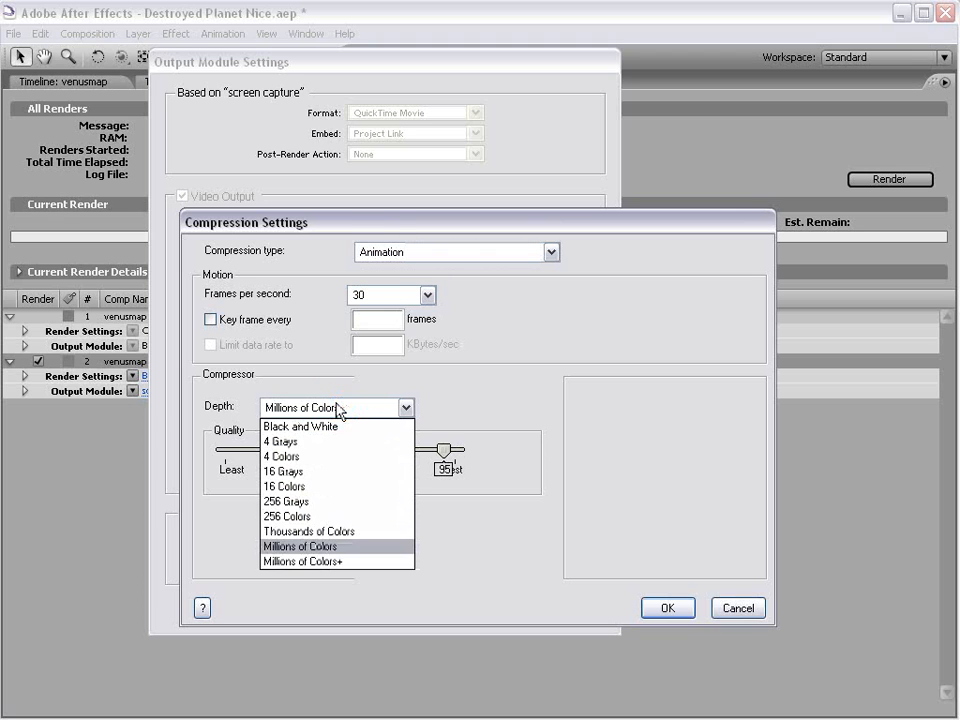
pyautogui.click(340, 562)
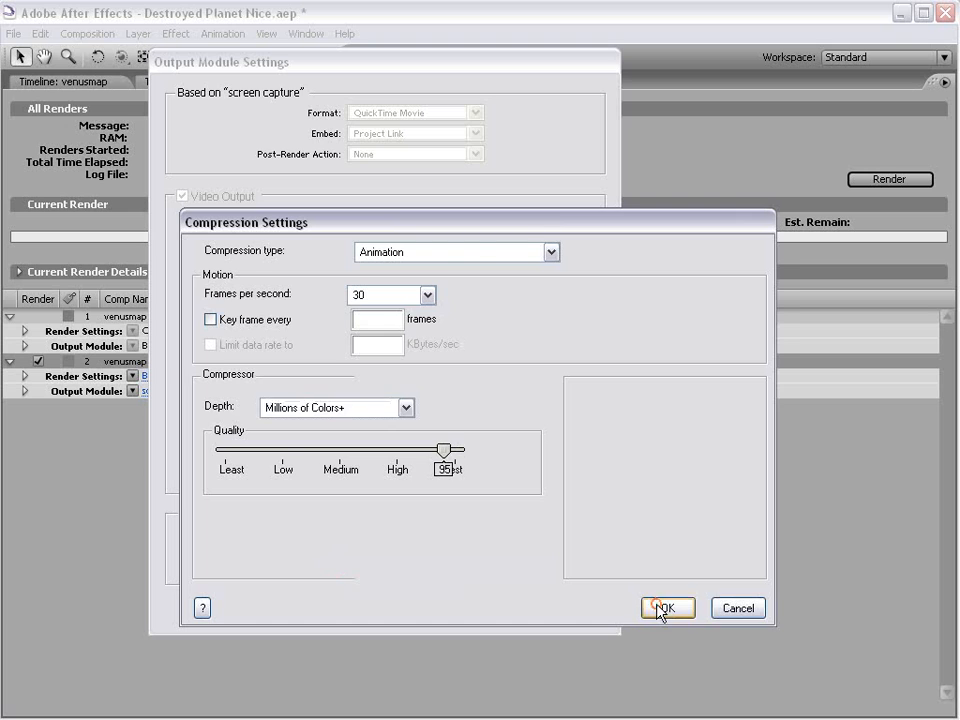
pyautogui.click(664, 610)
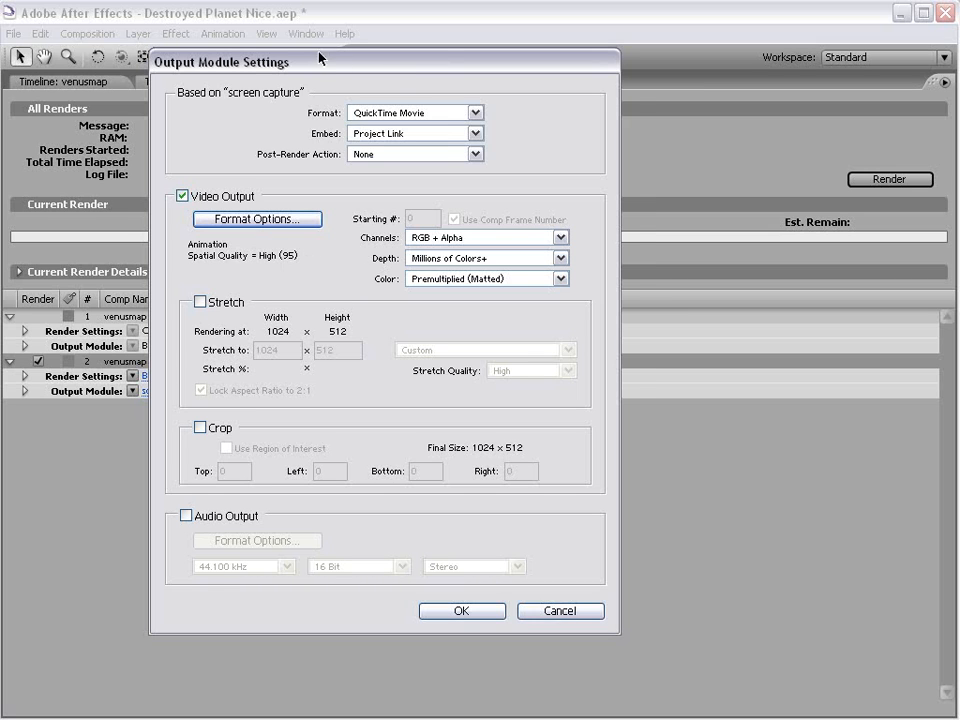
pyautogui.moveTo(319, 59); pyautogui.dragTo(339, 92)
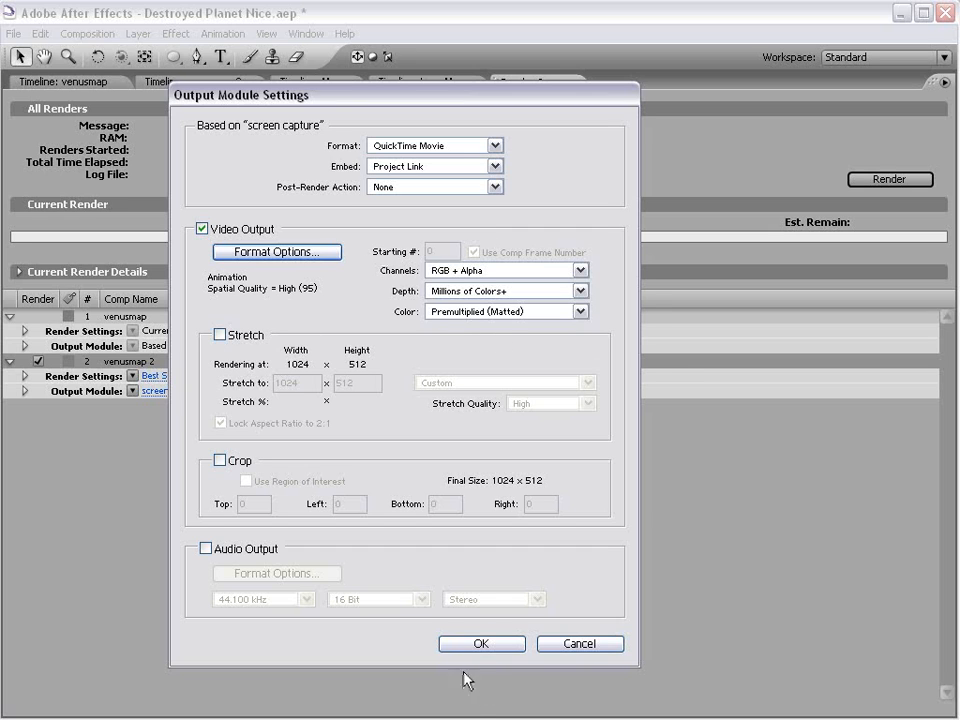
pyautogui.click(467, 645)
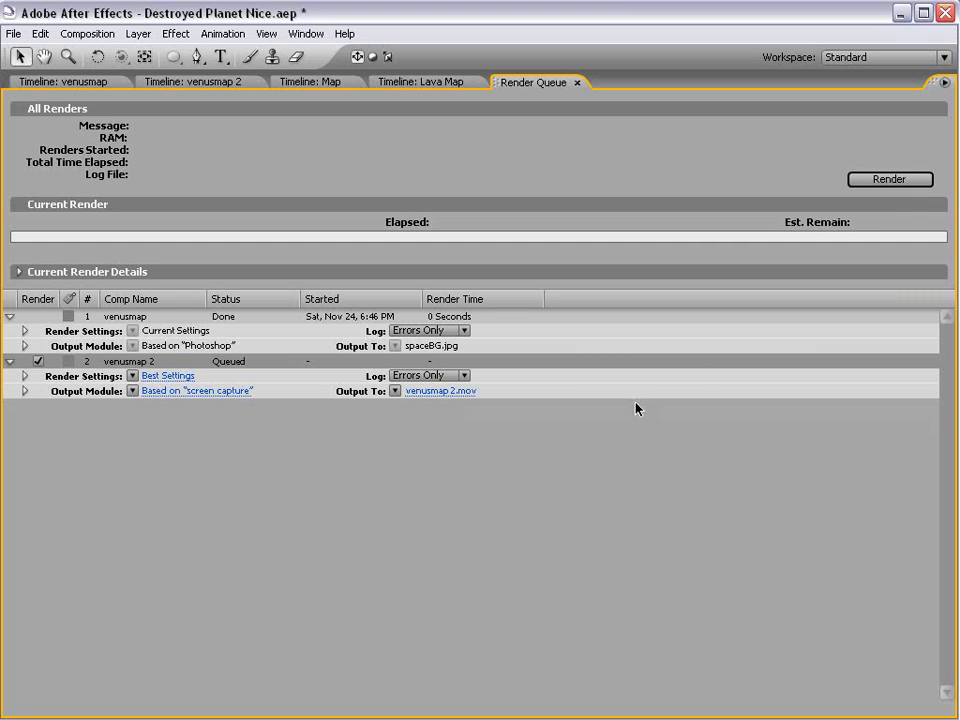
# Leave the enlarged render queue and open the venusmap composition's timeline.
pyautogui.press('`')
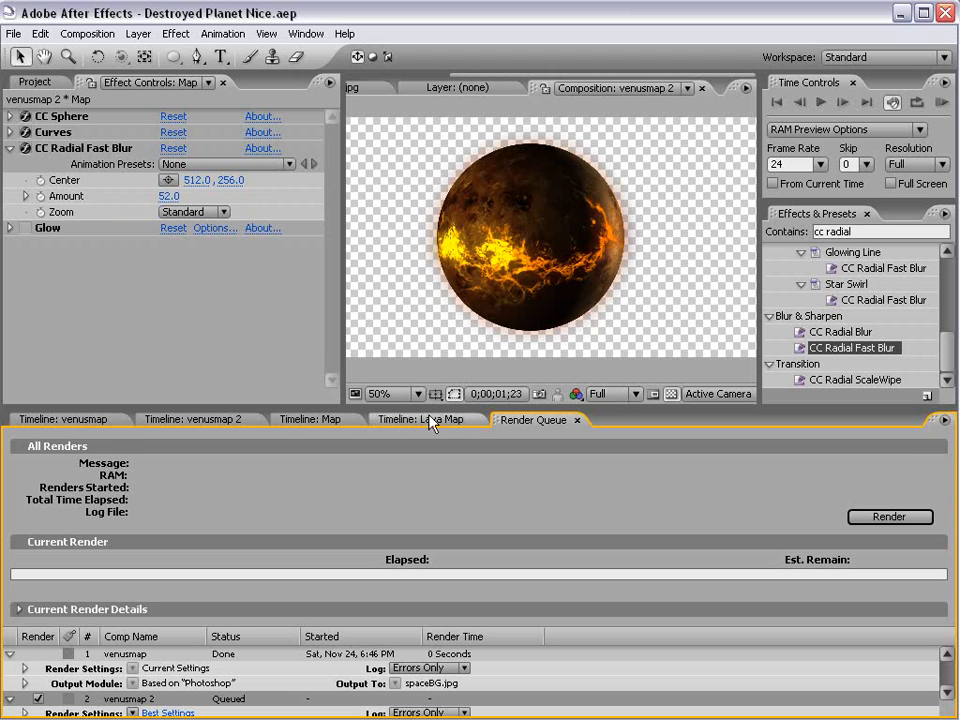
pyautogui.click(188, 420)
pyautogui.click(62, 420)
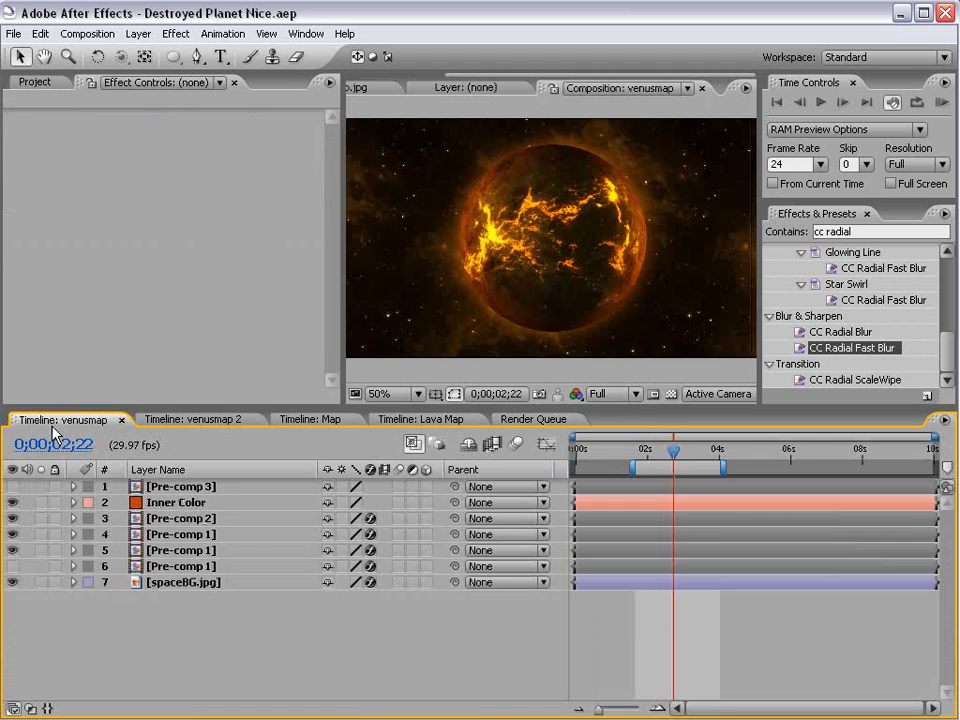